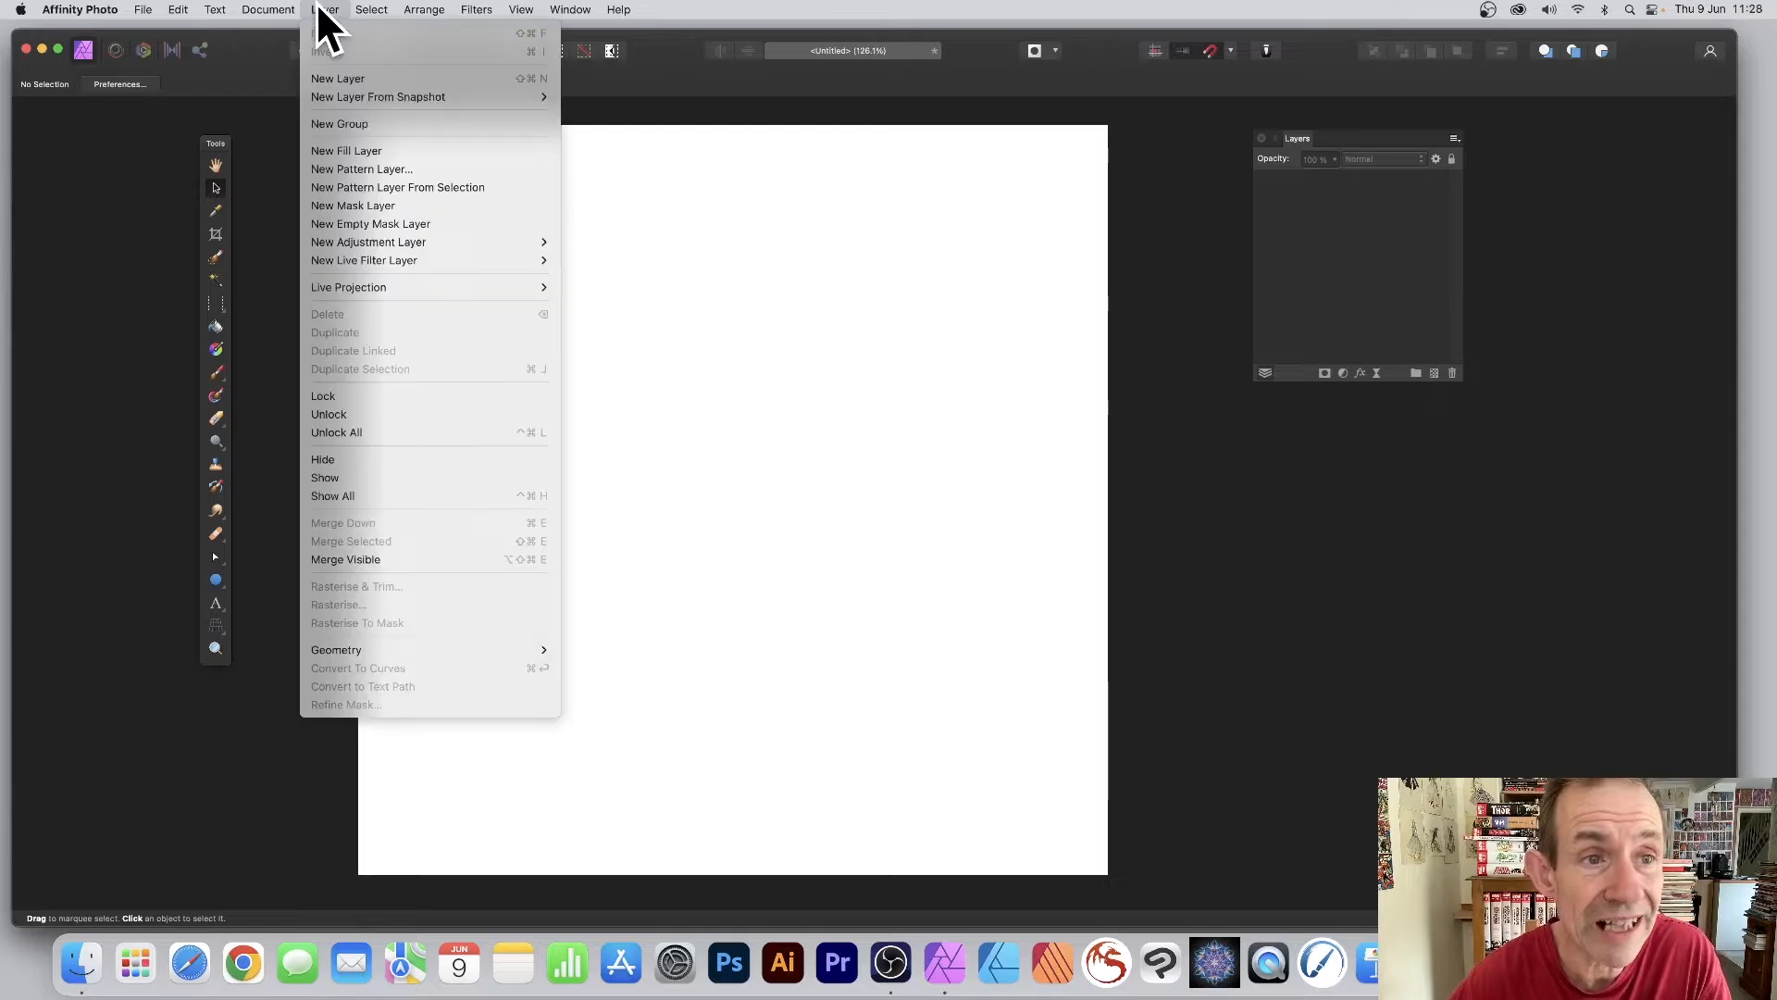
Add a new pixel layer and fill it with a custom pinkish-red colour.
{"action": "left_click", "coordinate": [330, 76]}
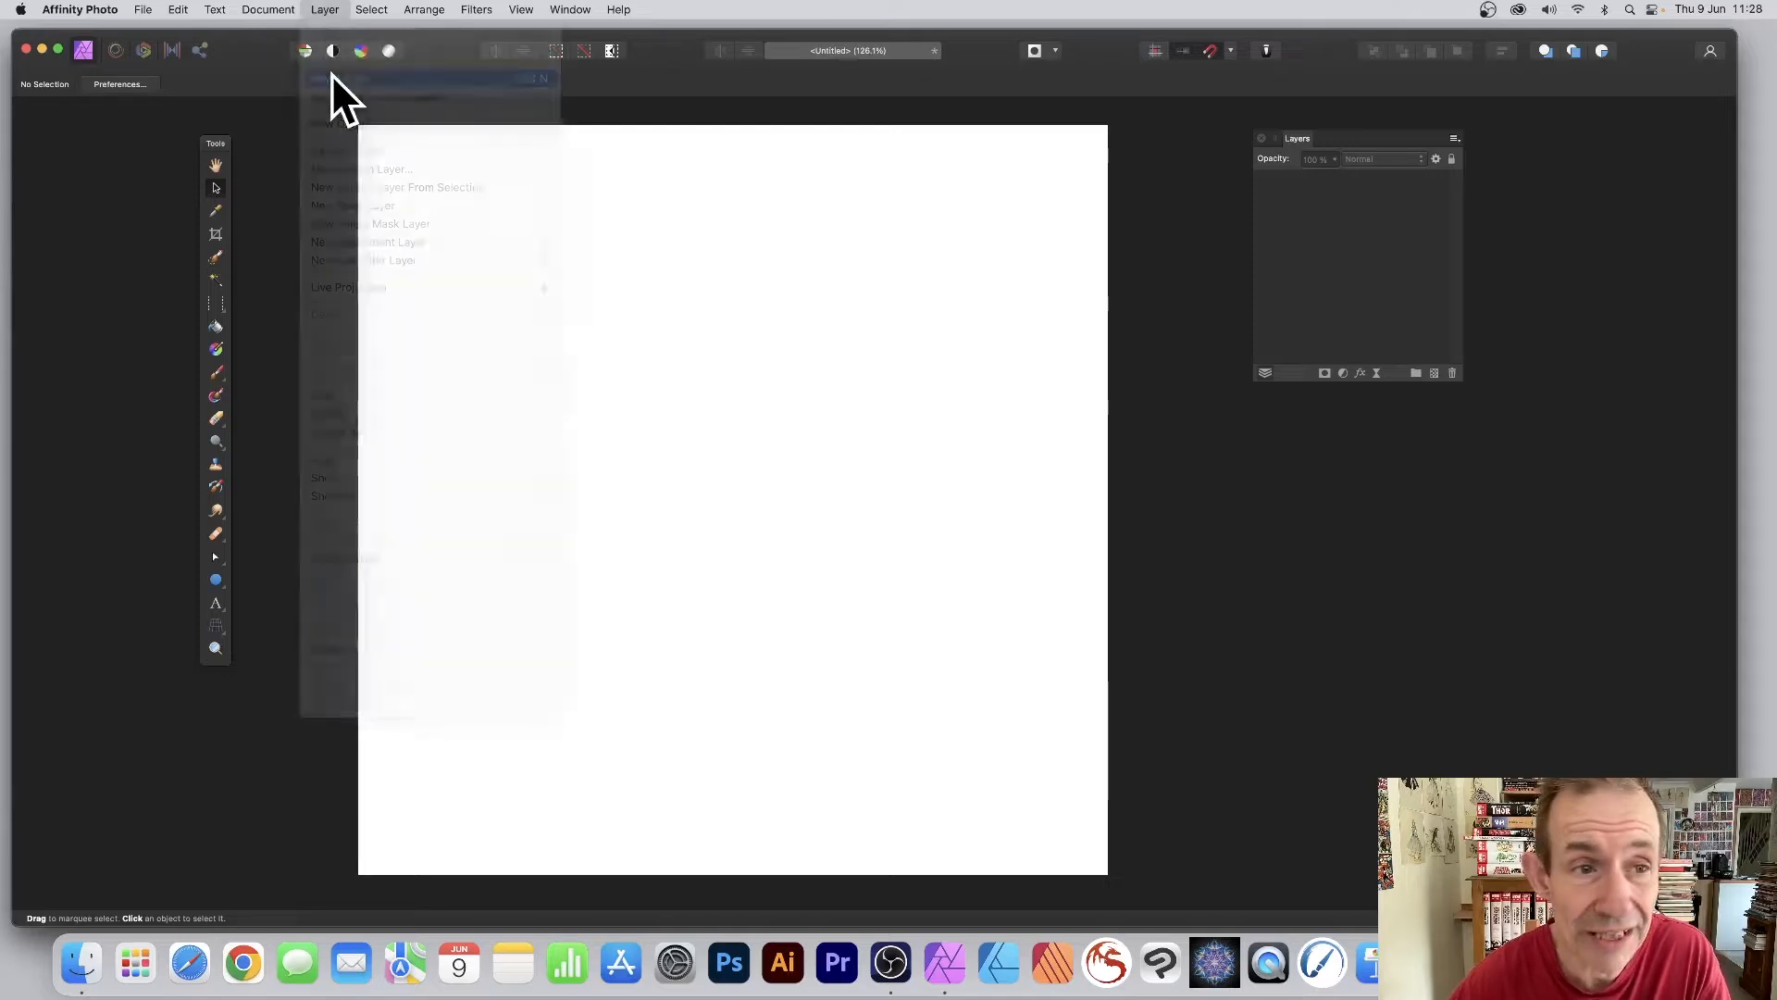
{"action": "left_click", "coordinate": [169, 10]}
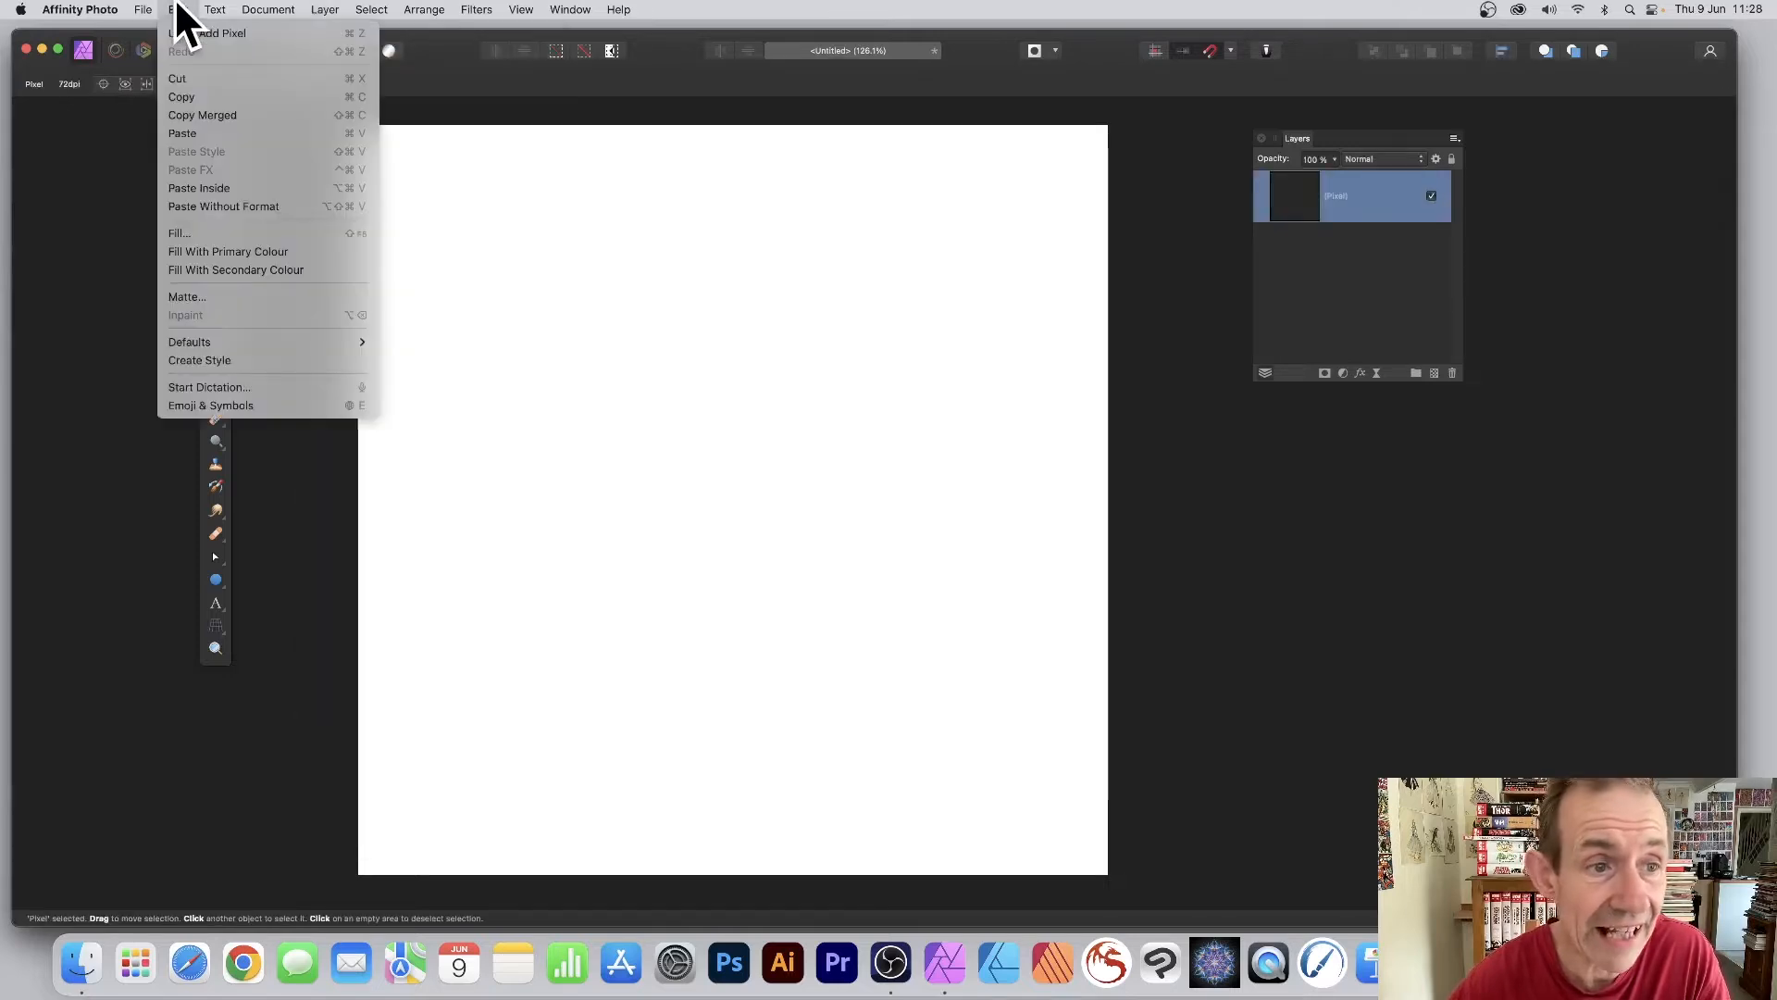
{"action": "left_click", "coordinate": [193, 236]}
{"action": "left_click_drag", "start_coordinate": [1581, 735], "coordinate": [610, 183]}
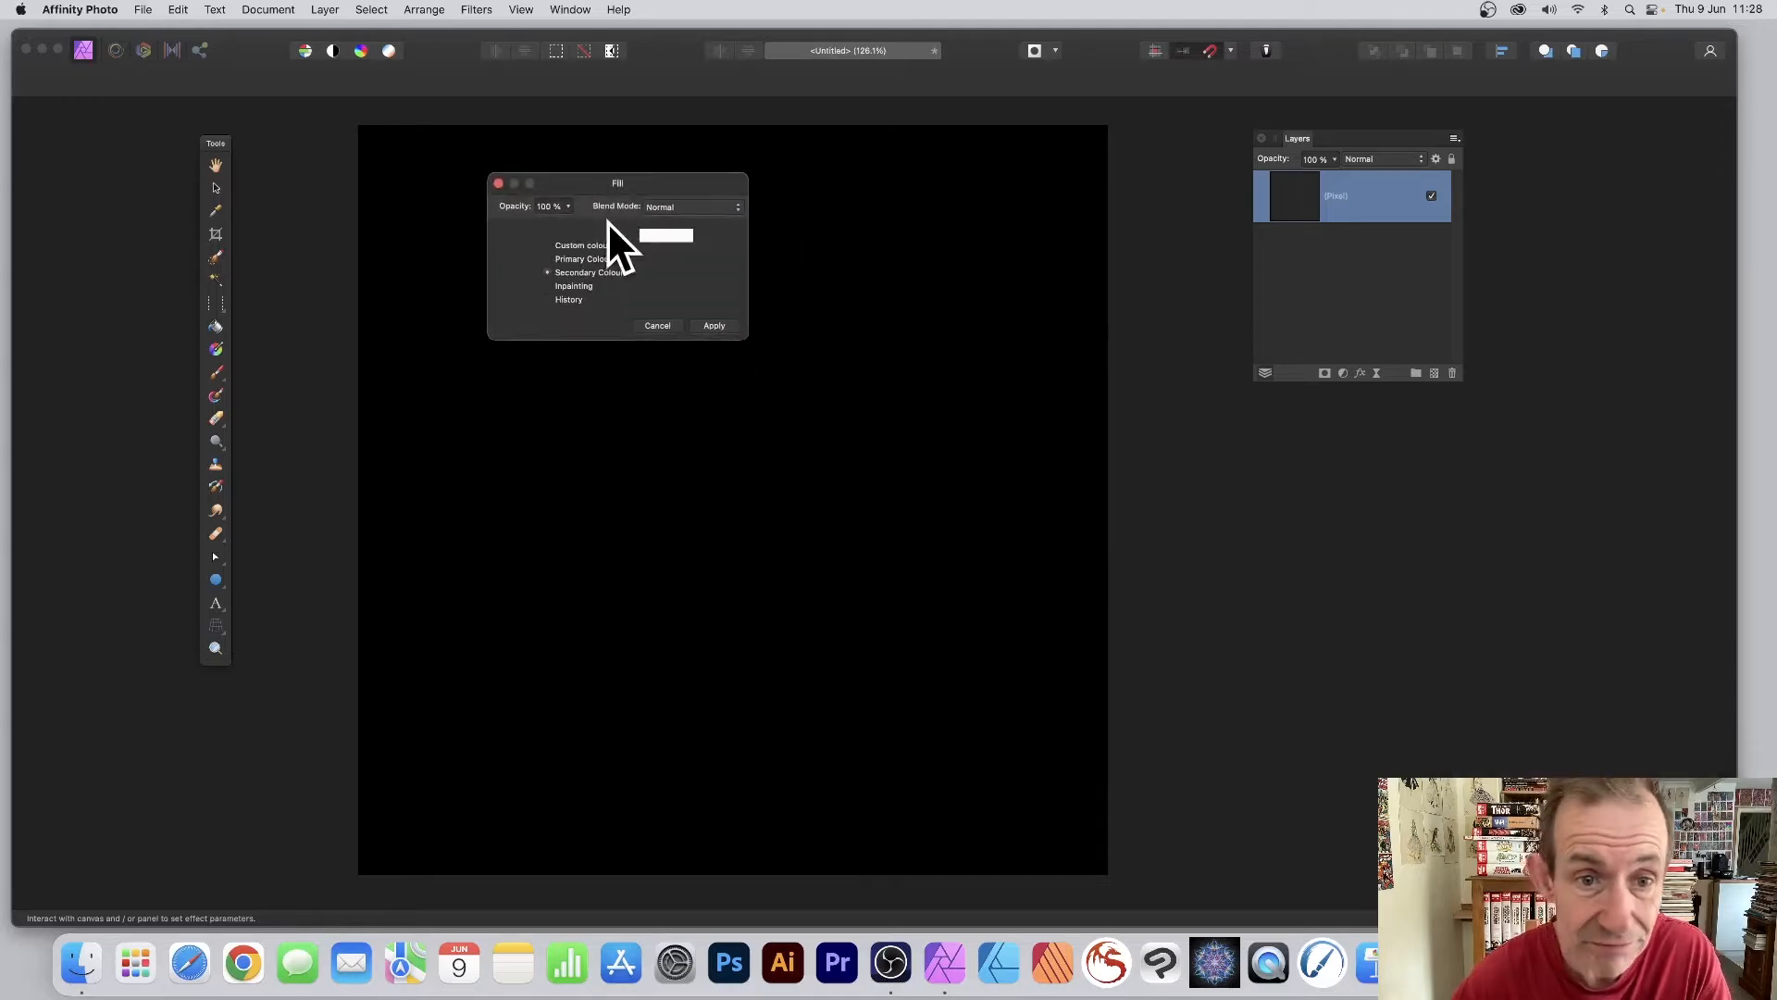
{"action": "left_click", "coordinate": [551, 245]}
{"action": "left_click", "coordinate": [653, 237]}
{"action": "left_click", "coordinate": [679, 339]}
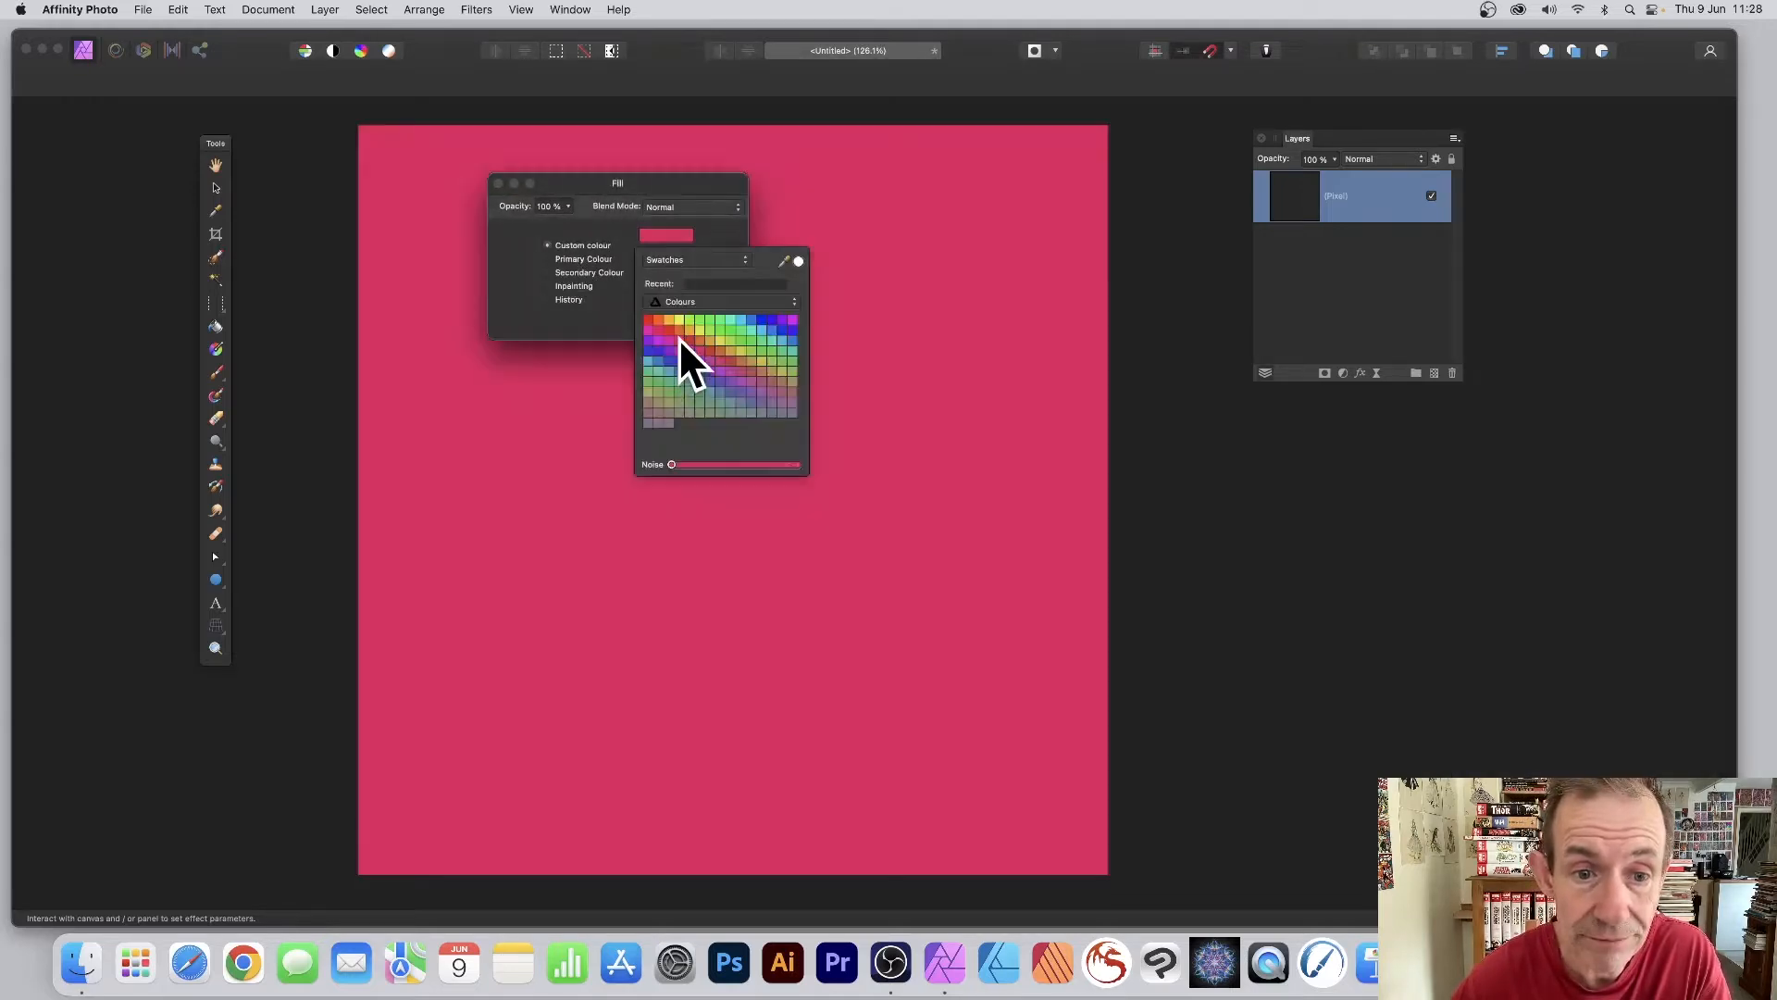
{"action": "left_click", "coordinate": [723, 326]}
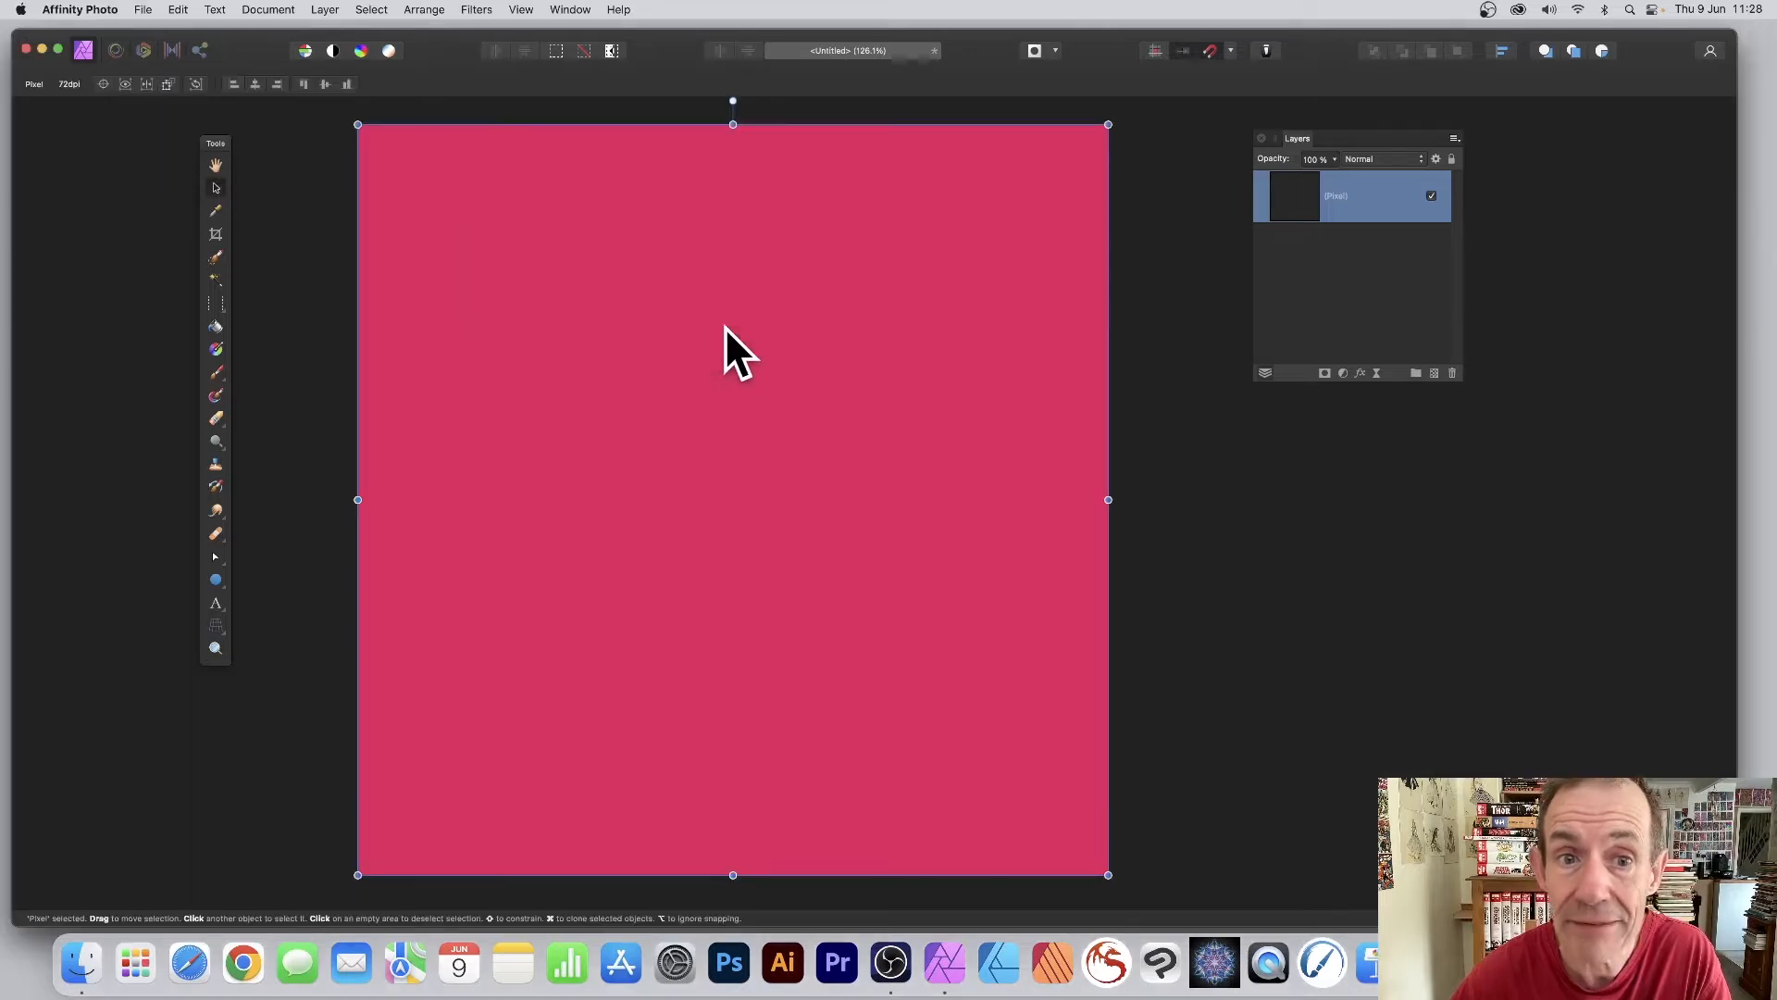
Add a live Procedural Texture filter to the filled pixel layer.
{"action": "left_click", "coordinate": [325, 9]}
{"action": "mouse_move", "coordinate": [350, 264]}
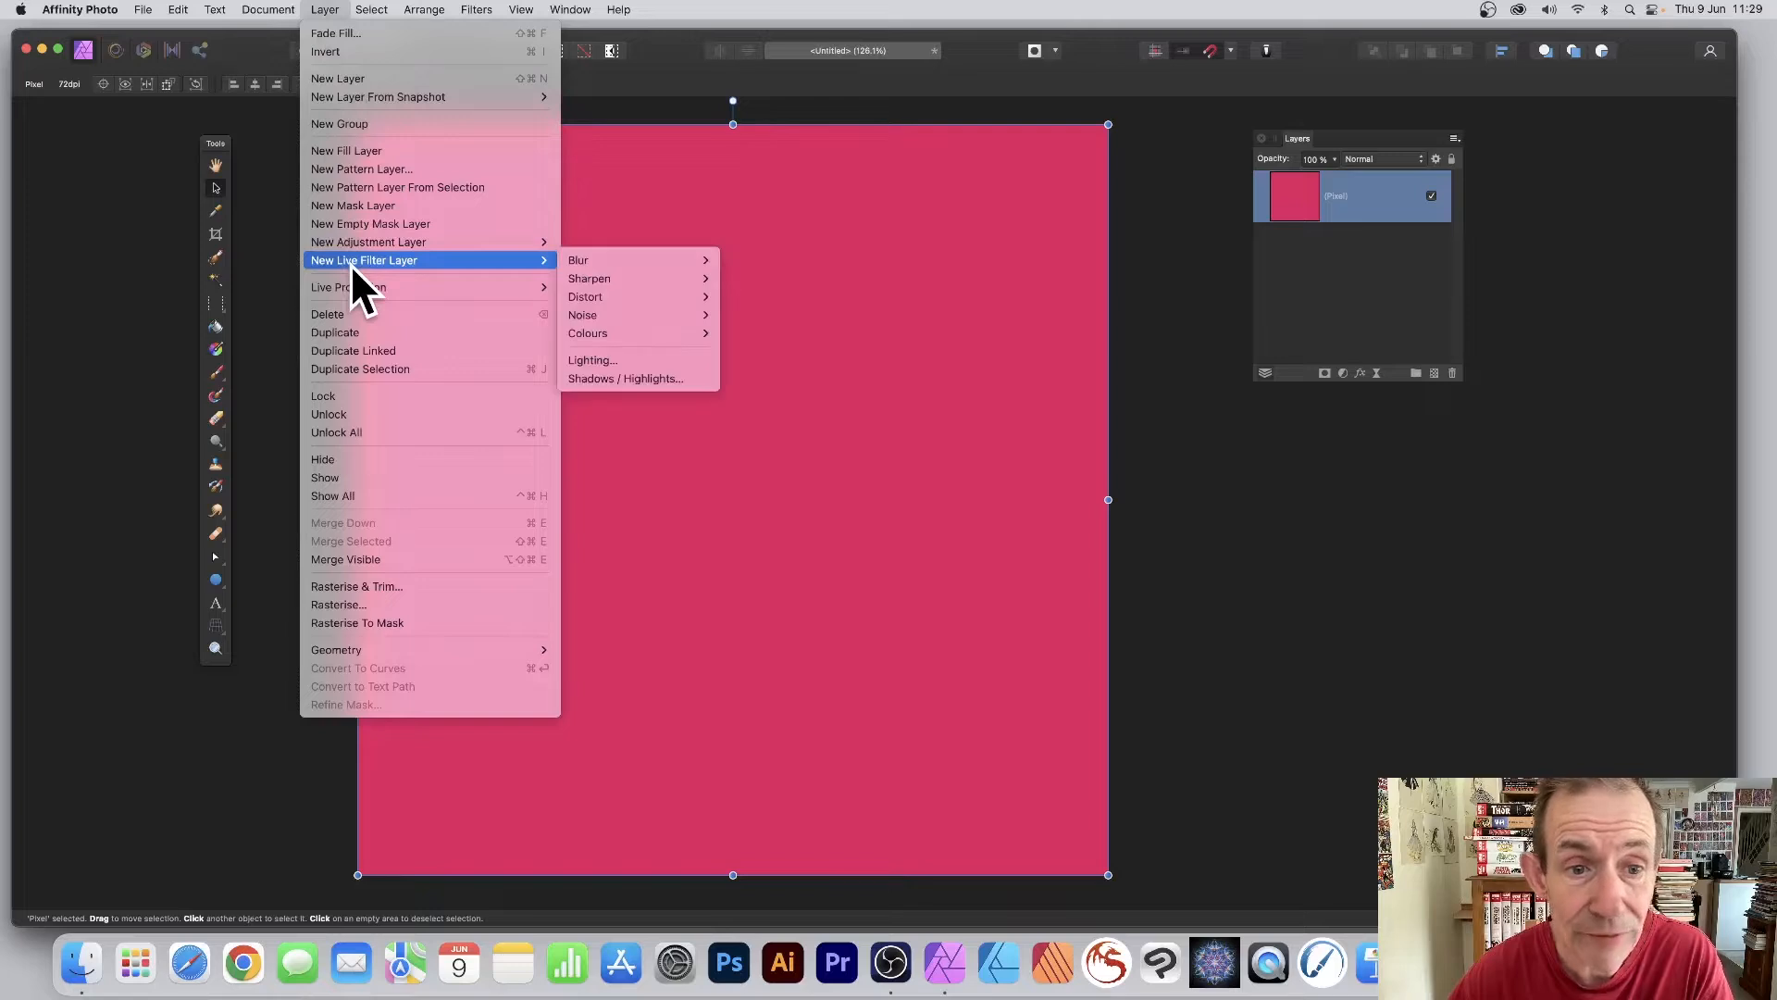
{"action": "mouse_move", "coordinate": [611, 333]}
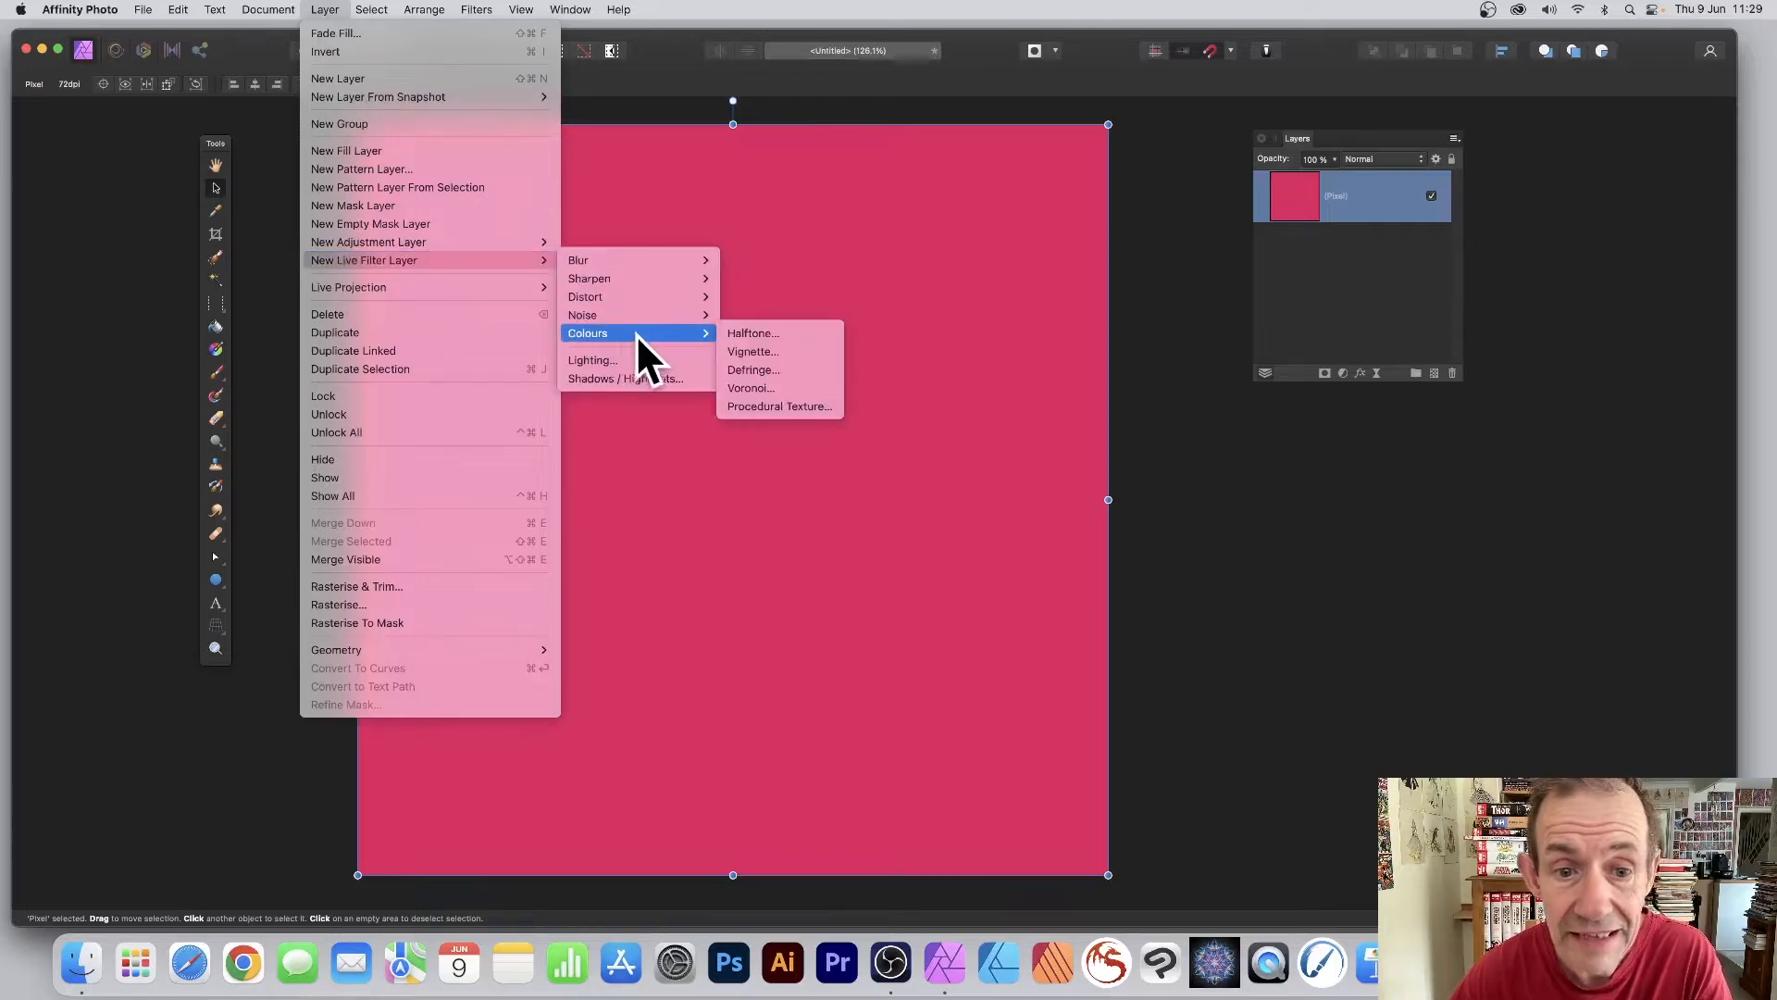
{"action": "left_click", "coordinate": [786, 405]}
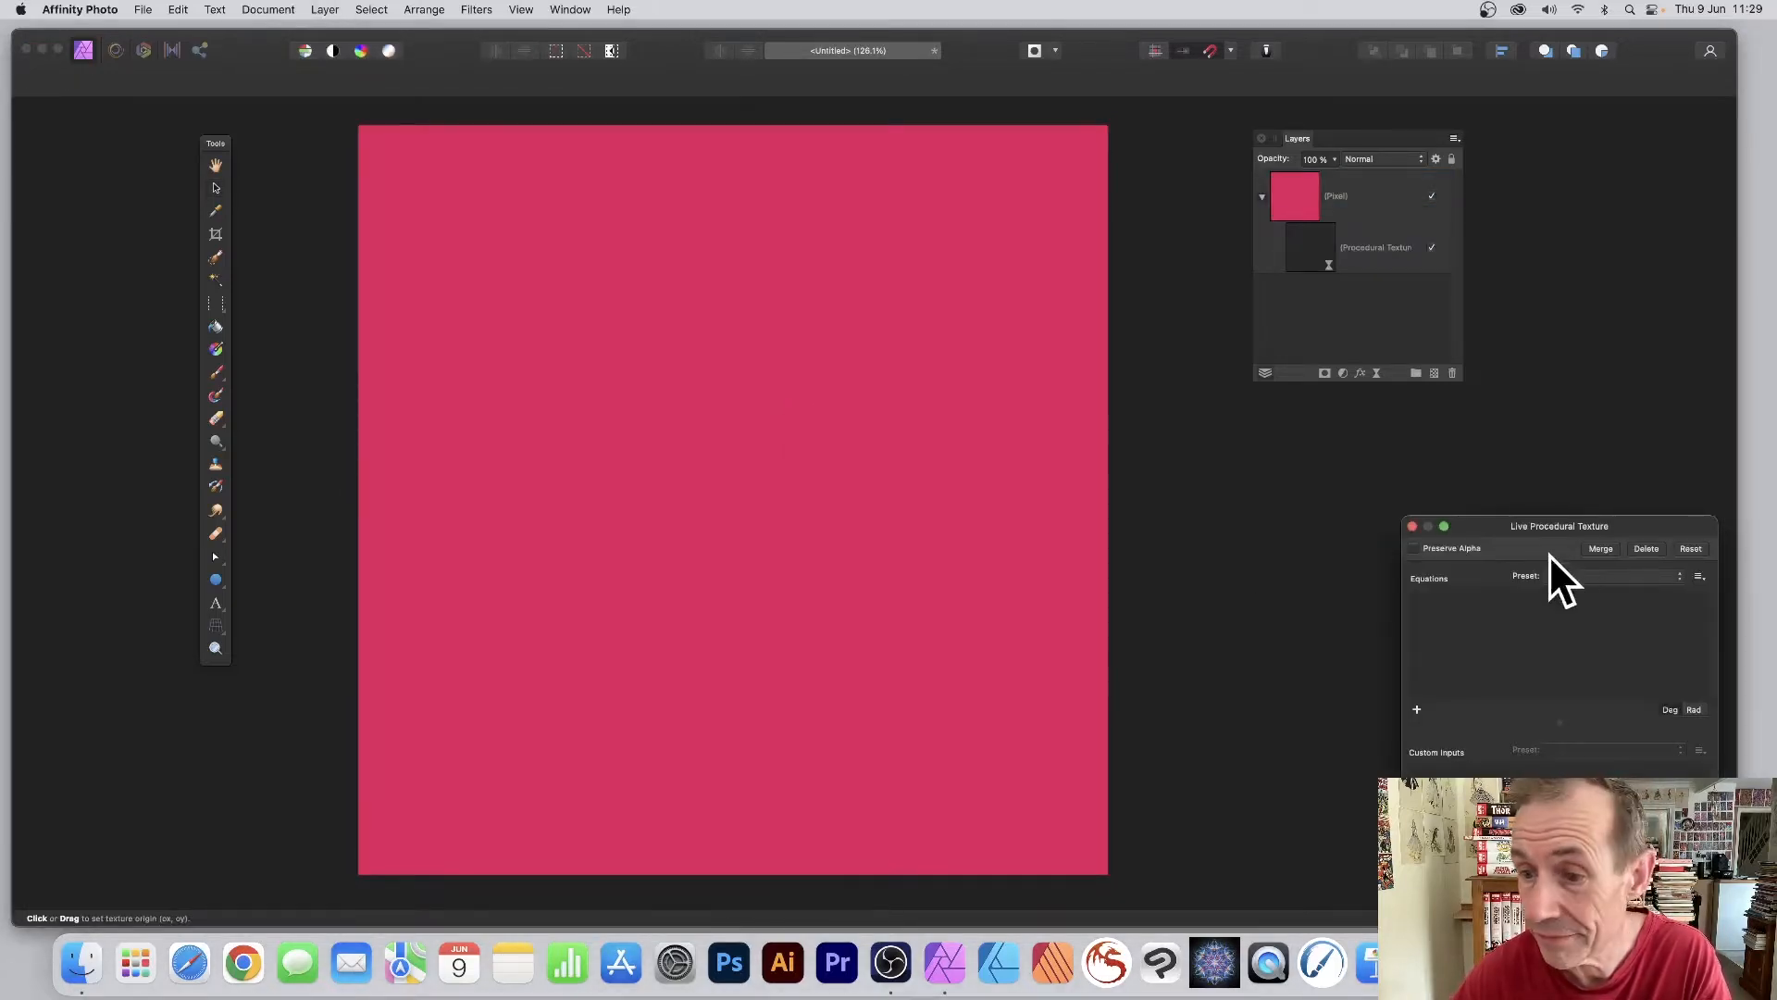
{"action": "left_click_drag", "start_coordinate": [1502, 520], "coordinate": [1485, 514]}
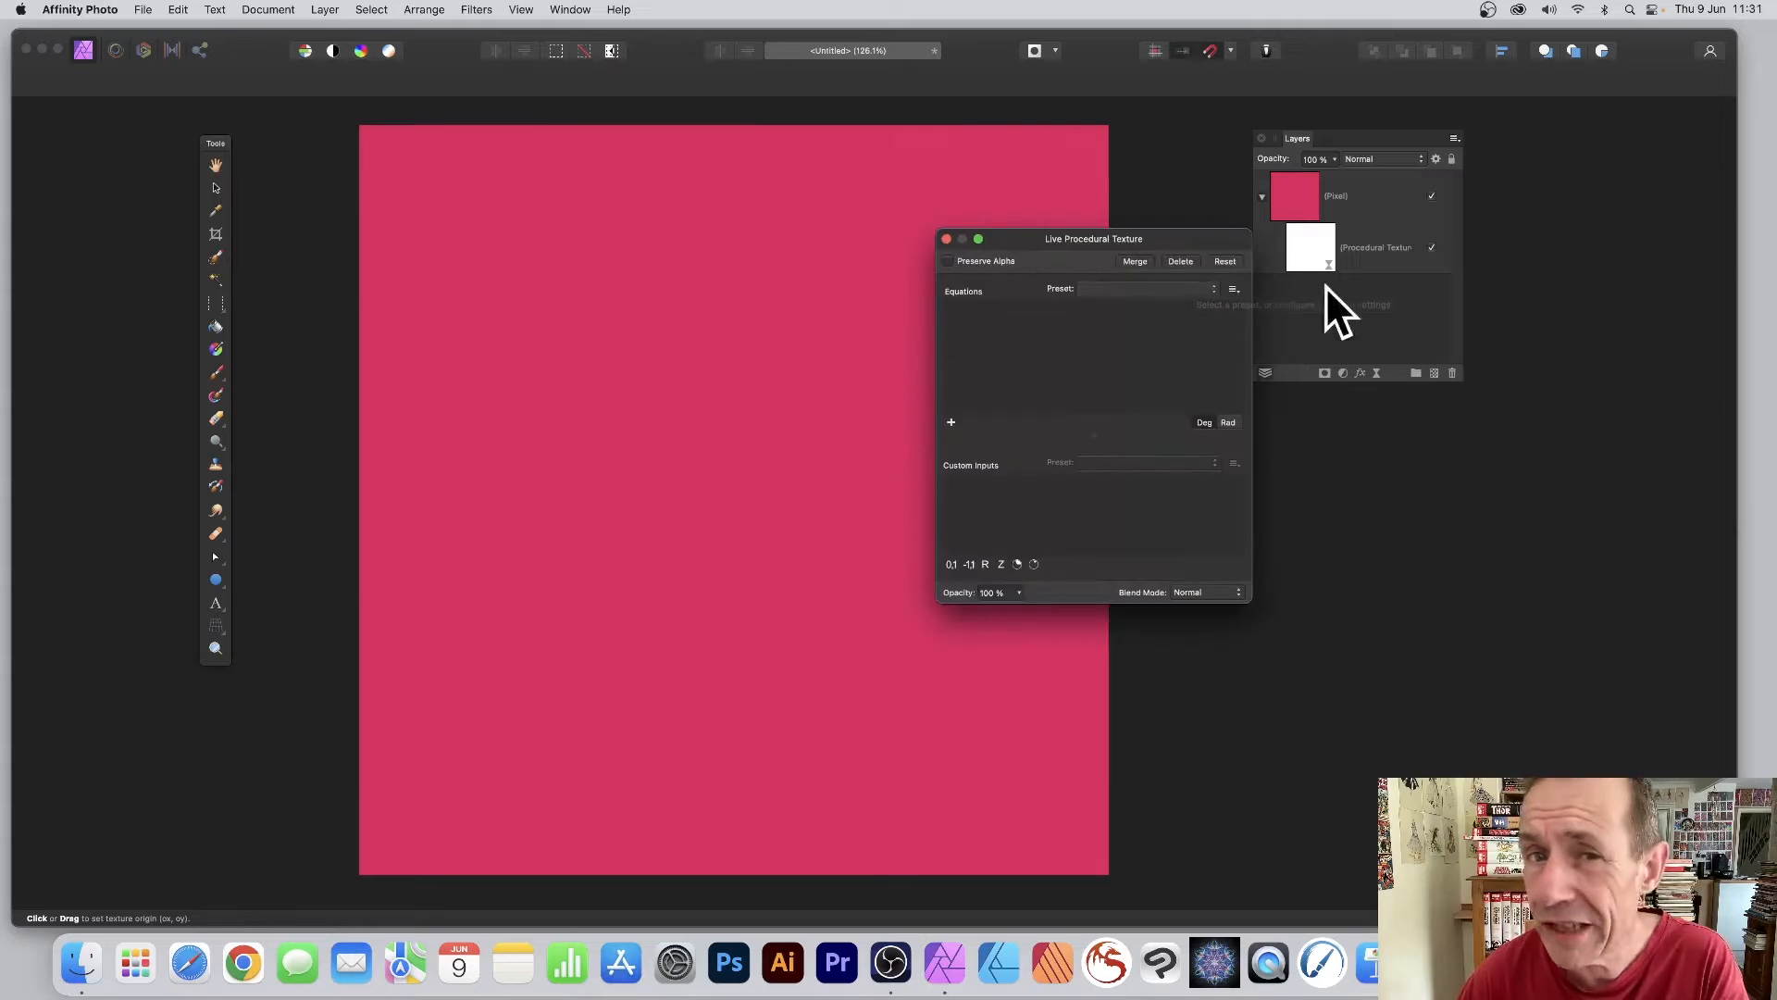
Load the Mono swirls preset into the procedural texture and widen its dialog to make room for the equation.
{"action": "left_click", "coordinate": [1102, 287]}
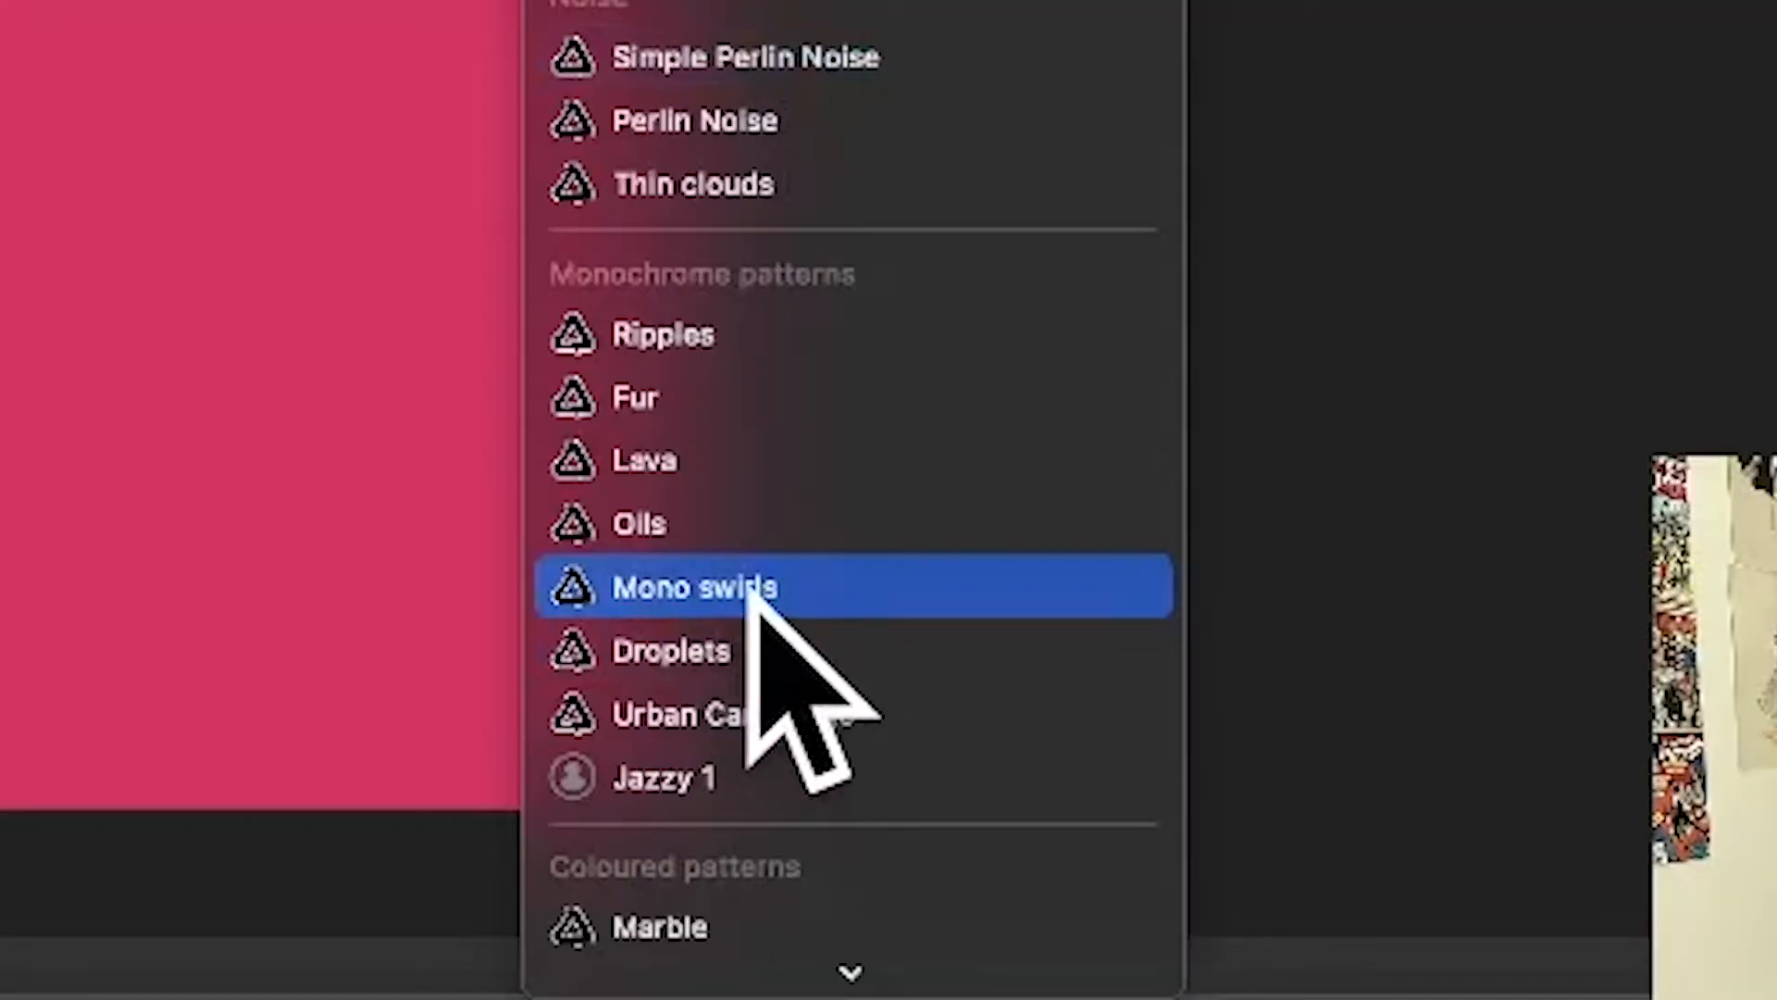
{"action": "left_click", "coordinate": [754, 562]}
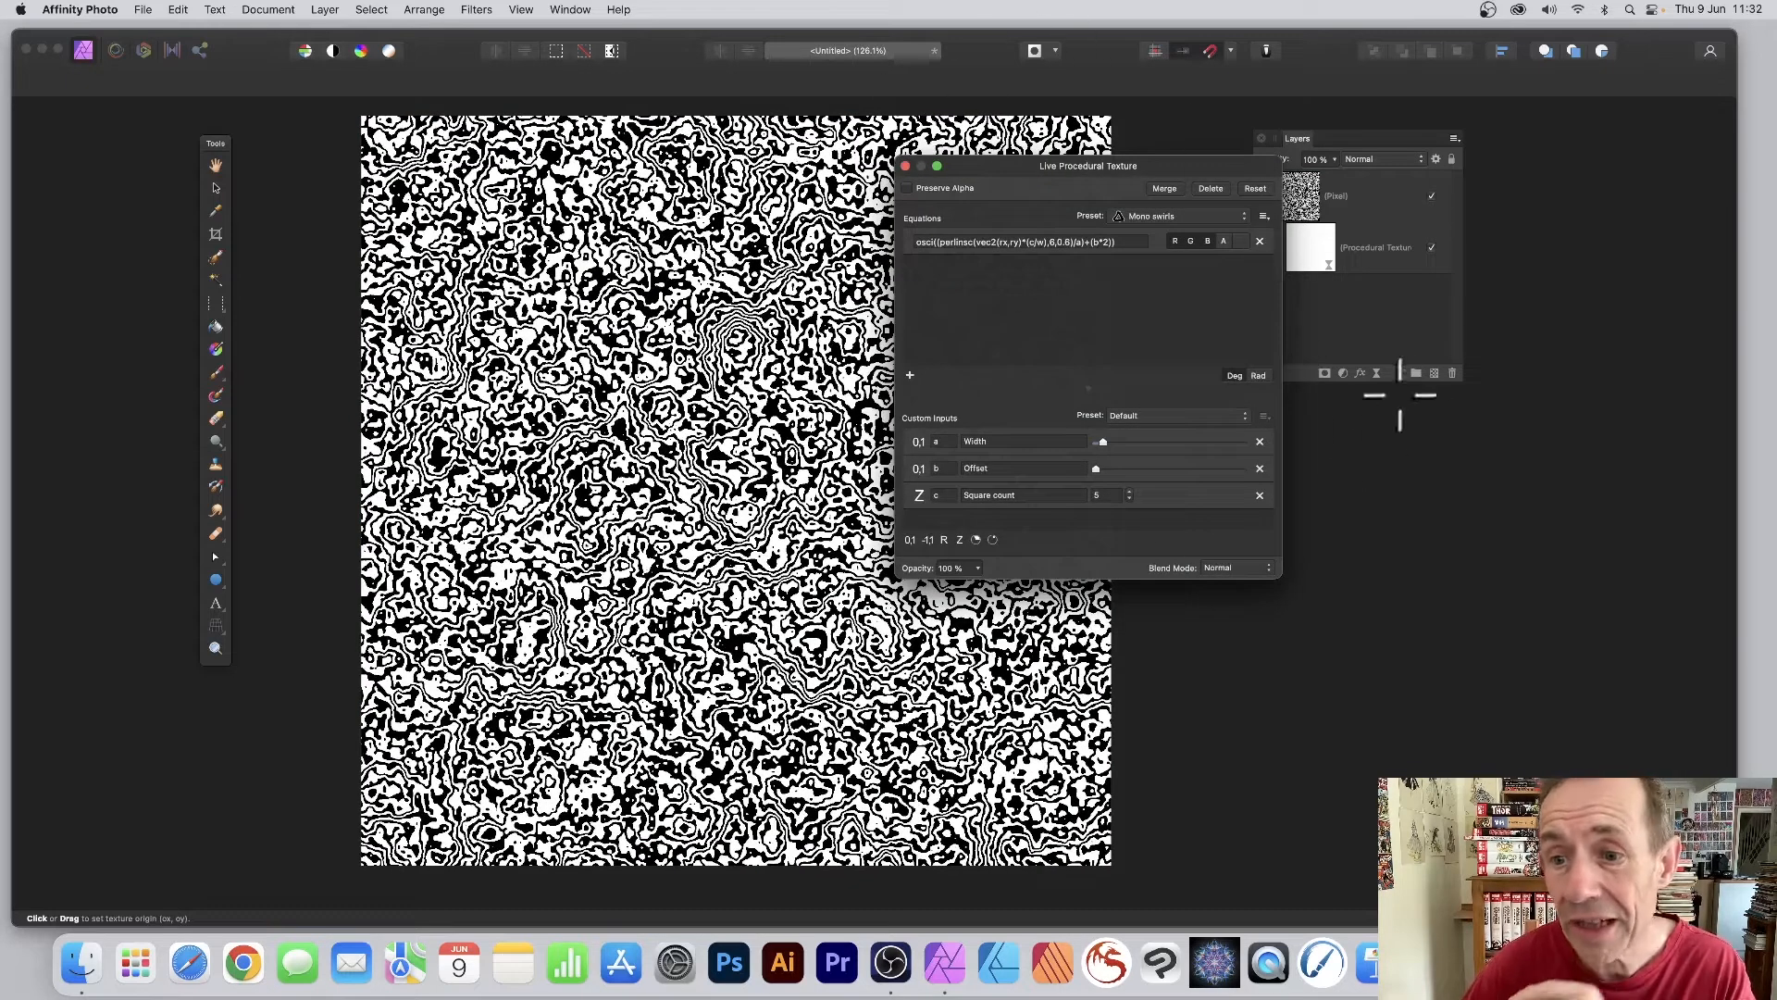
{"action": "left_click_drag", "start_coordinate": [1283, 389], "coordinate": [1537, 389]}
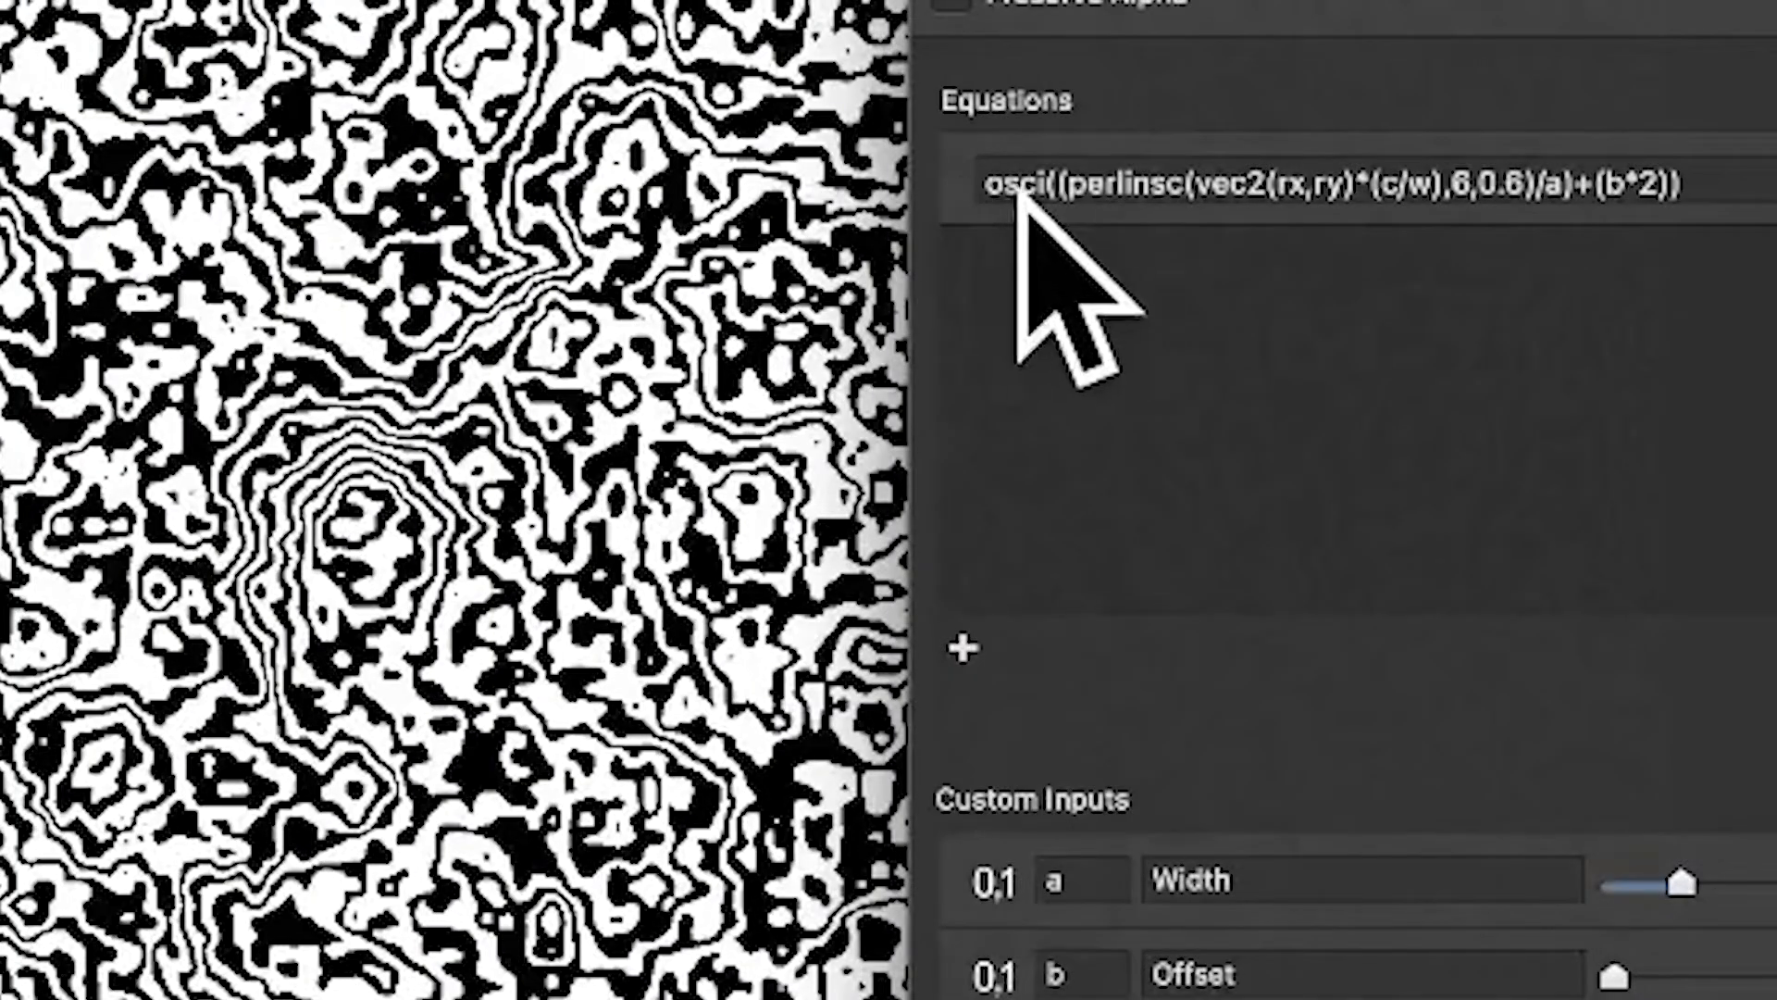
Change the function at the start of the texture equation from osci to oscsin.
{"action": "left_click", "coordinate": [1041, 209]}
{"action": "left_click_drag", "start_coordinate": [1042, 208], "coordinate": [981, 208]}
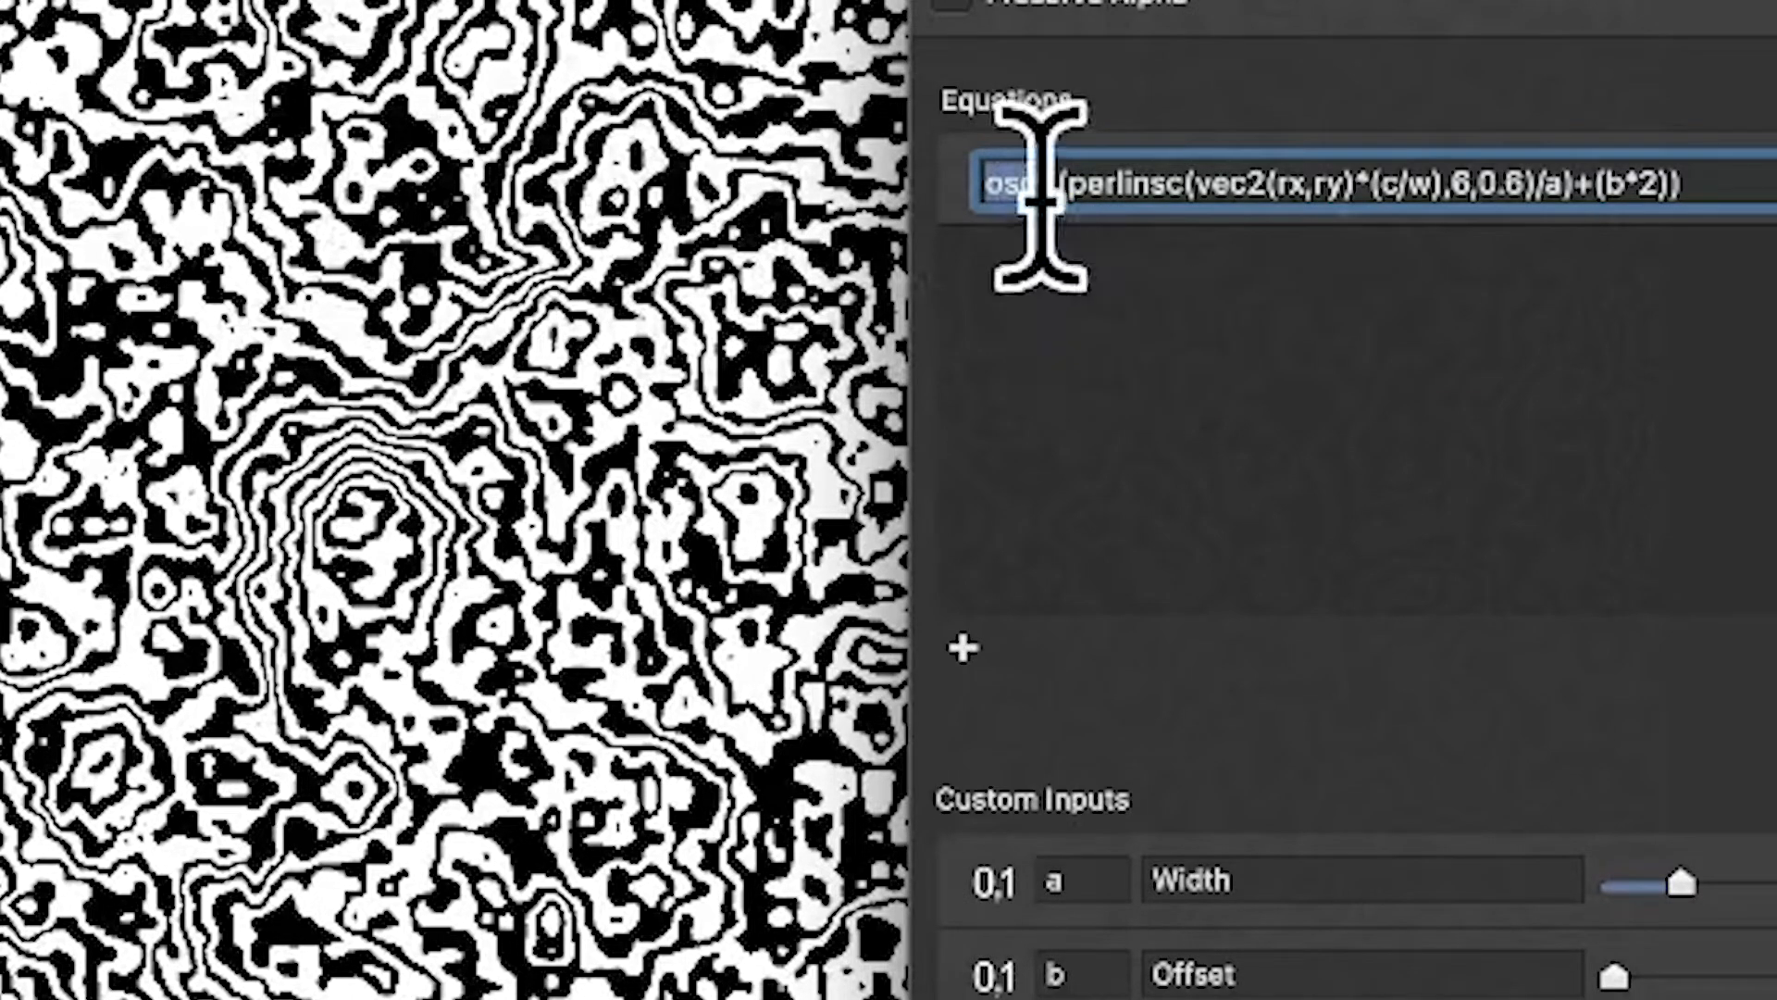
{"action": "left_click", "coordinate": [1042, 190]}
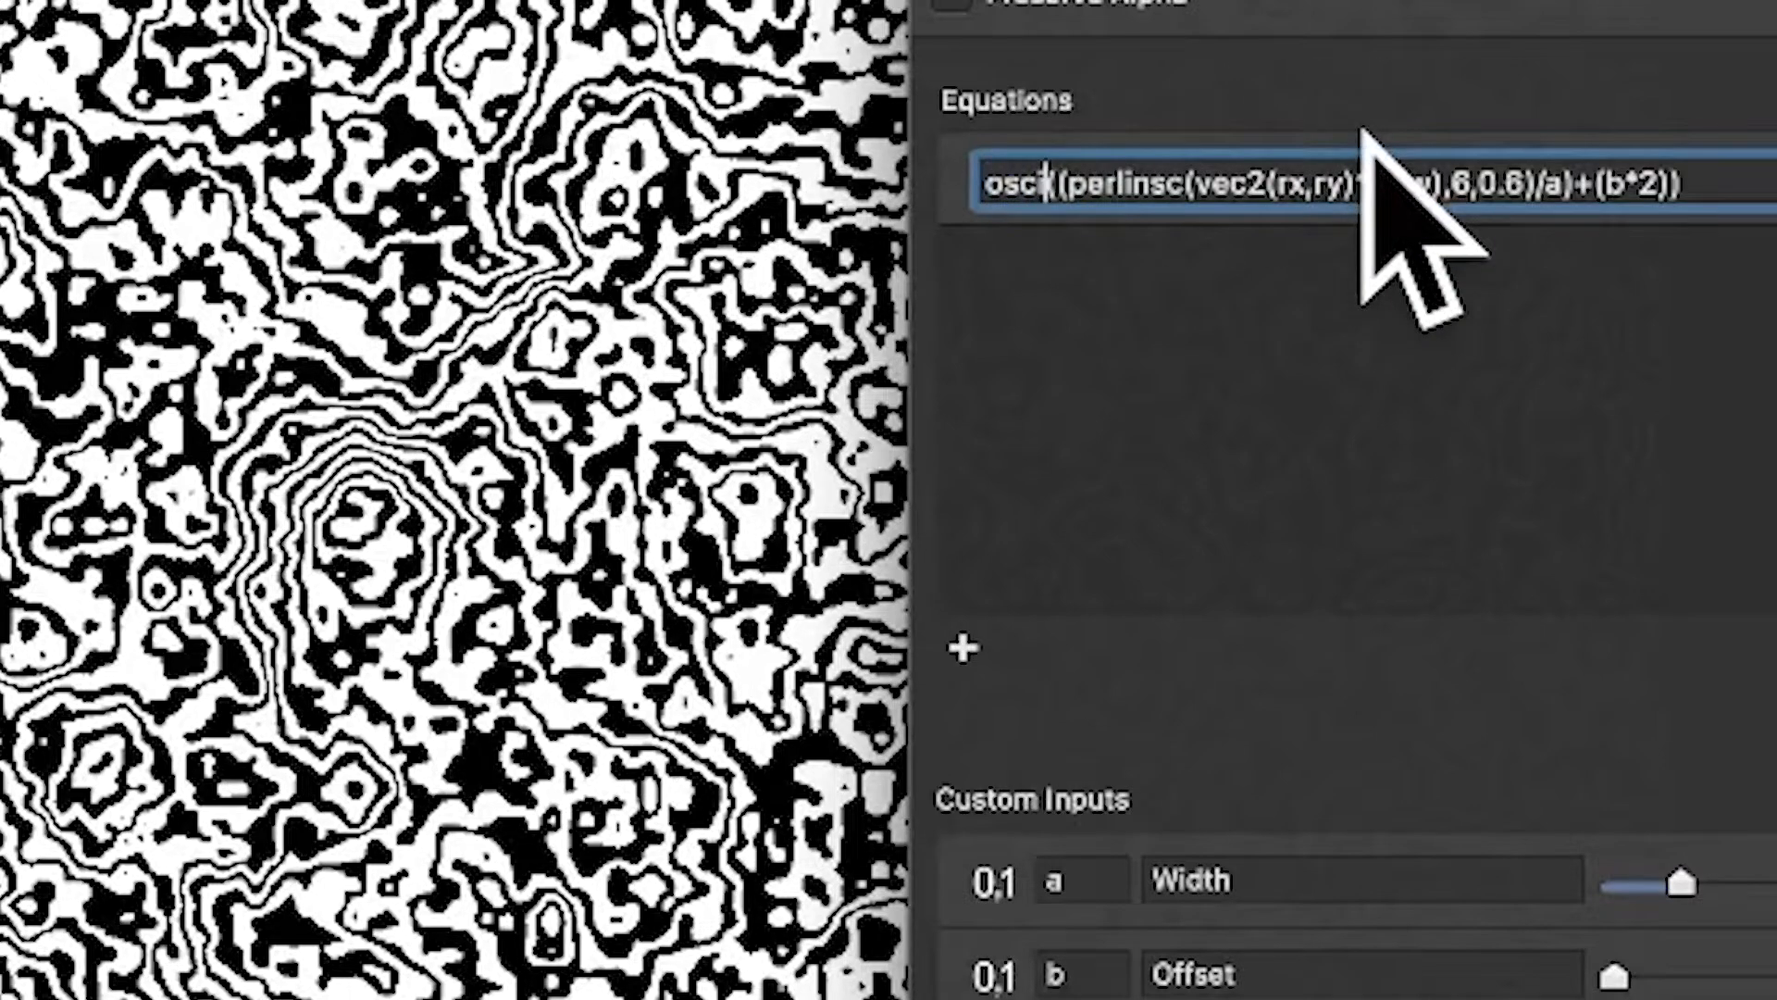
{"action": "key", "text": "BackSpace"}
{"action": "type", "text": "sin"}
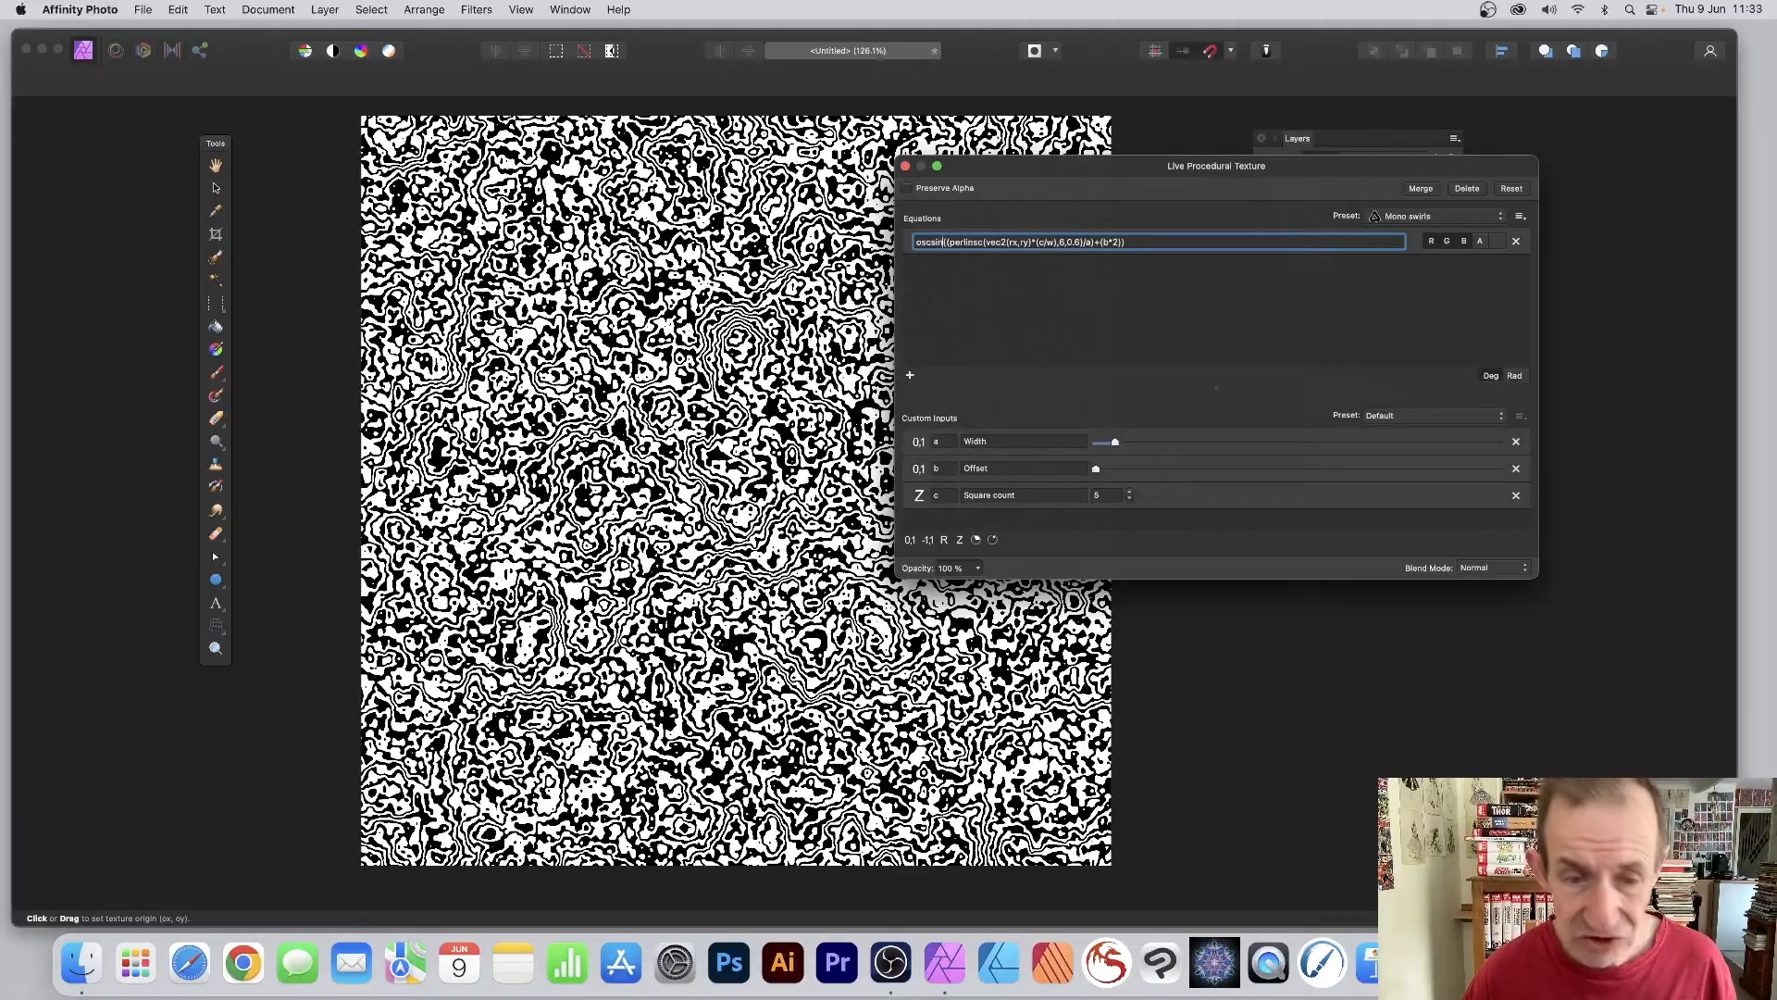
{"action": "key", "text": "Return"}
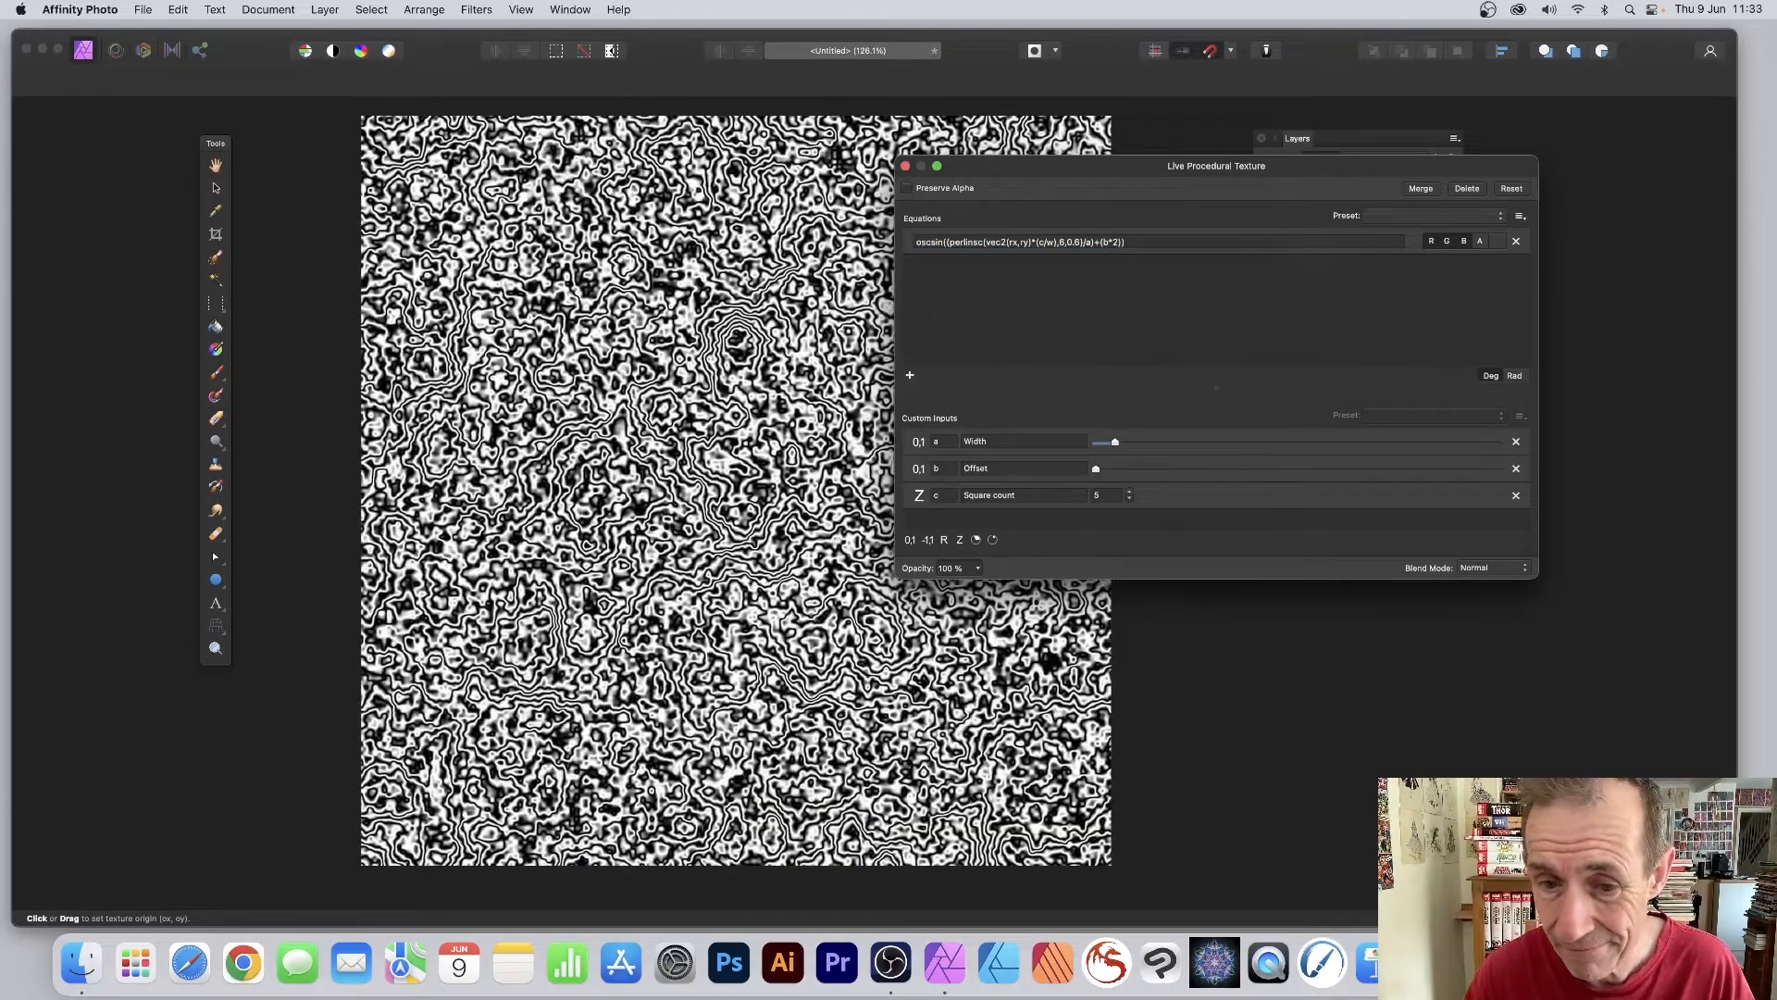
Set the texture's Square count custom input to 2.
{"action": "double_click", "coordinate": [1102, 495]}
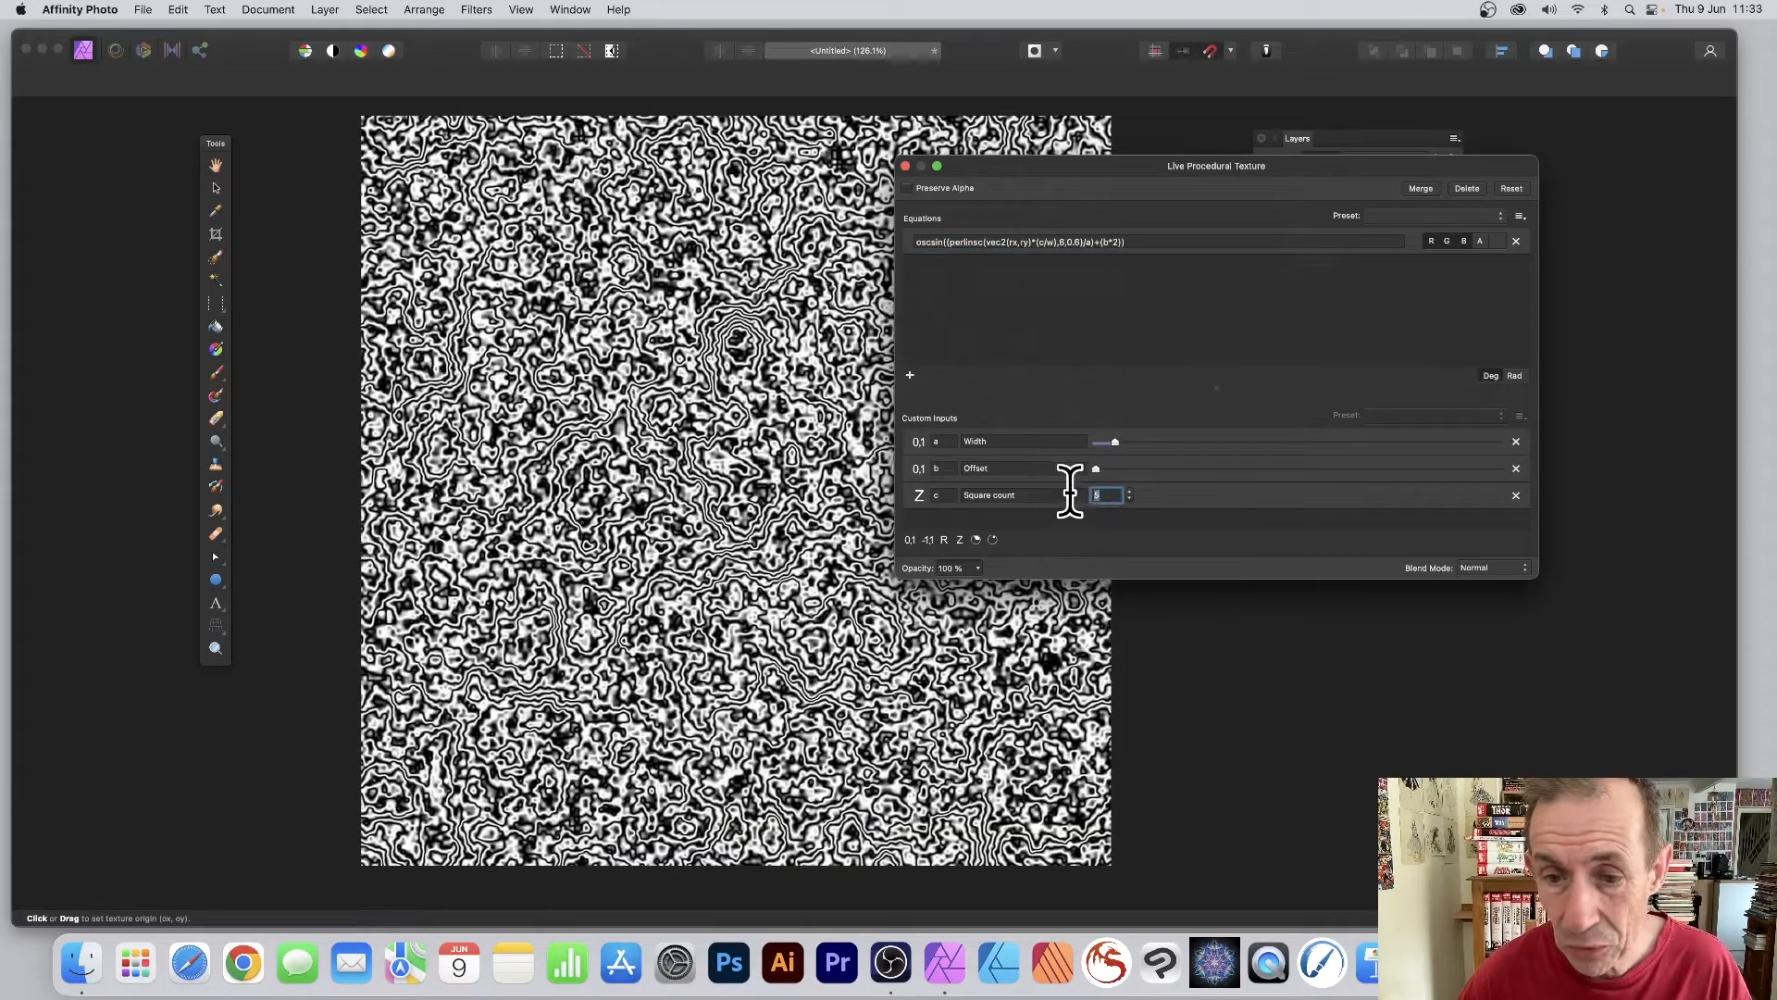
{"action": "type", "text": "2"}
{"action": "key", "text": "Tab"}
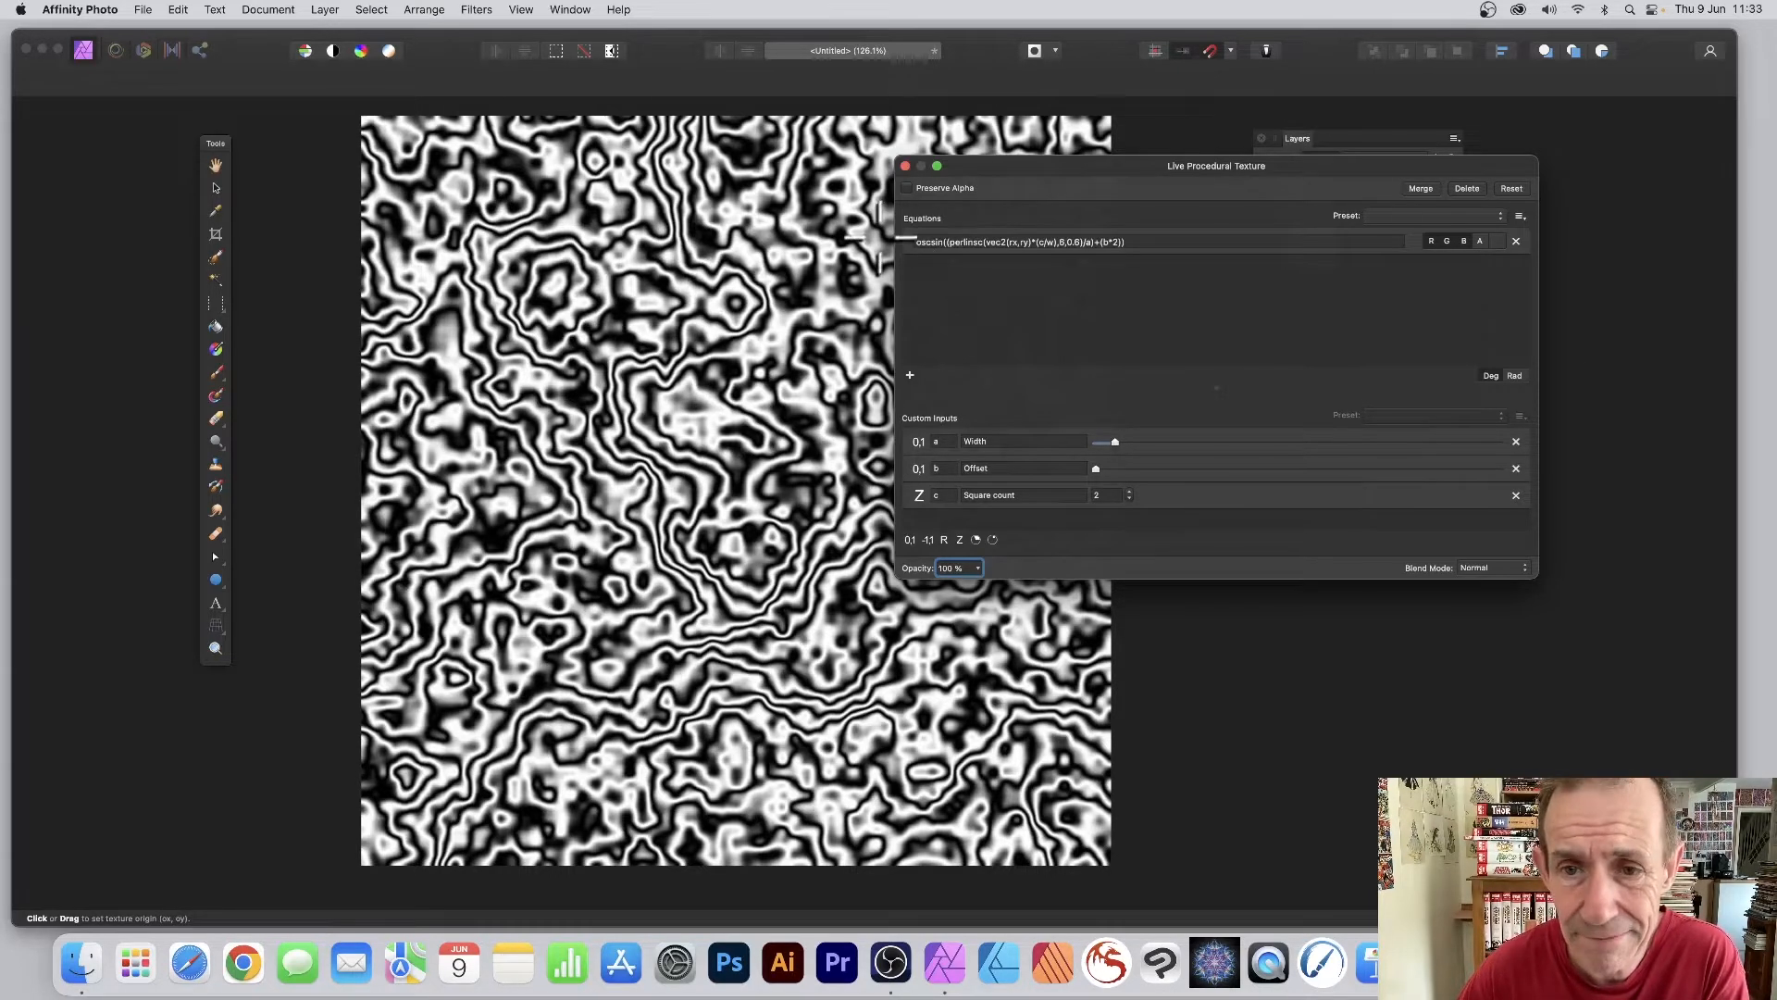
Change the first vec2 argument in the equation to rx-ry.
{"action": "left_click", "coordinate": [986, 244]}
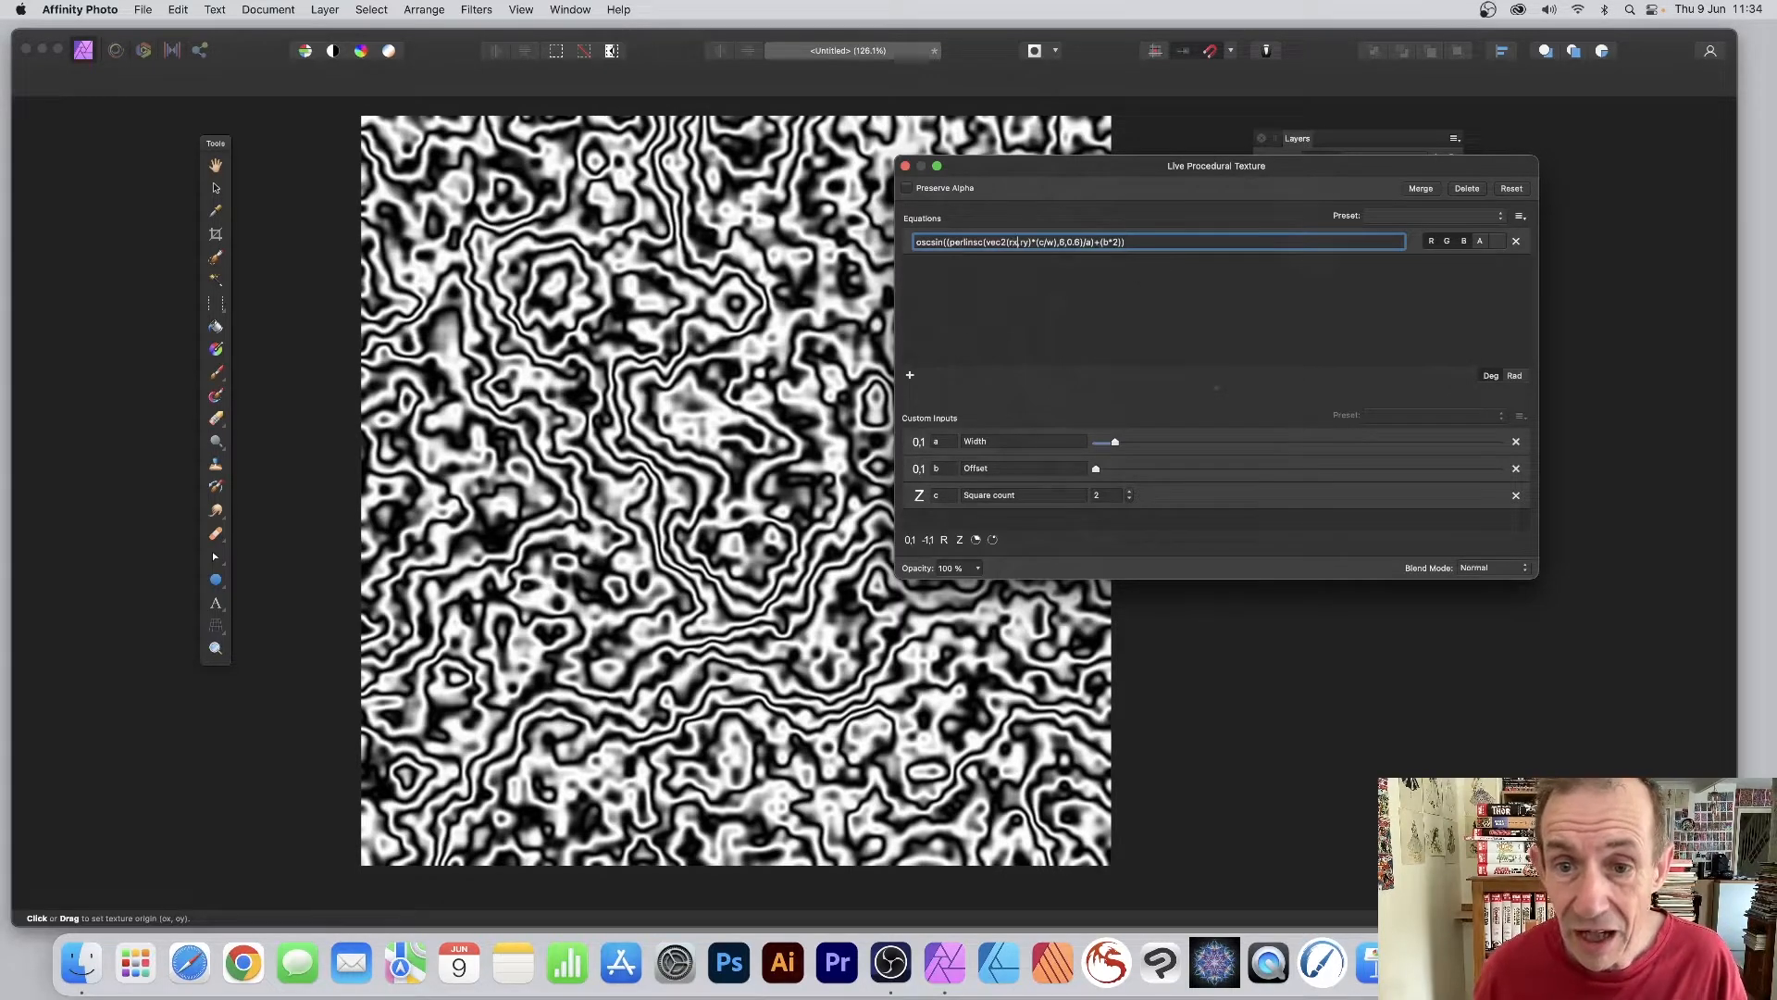
{"action": "type", "text": "-ry"}
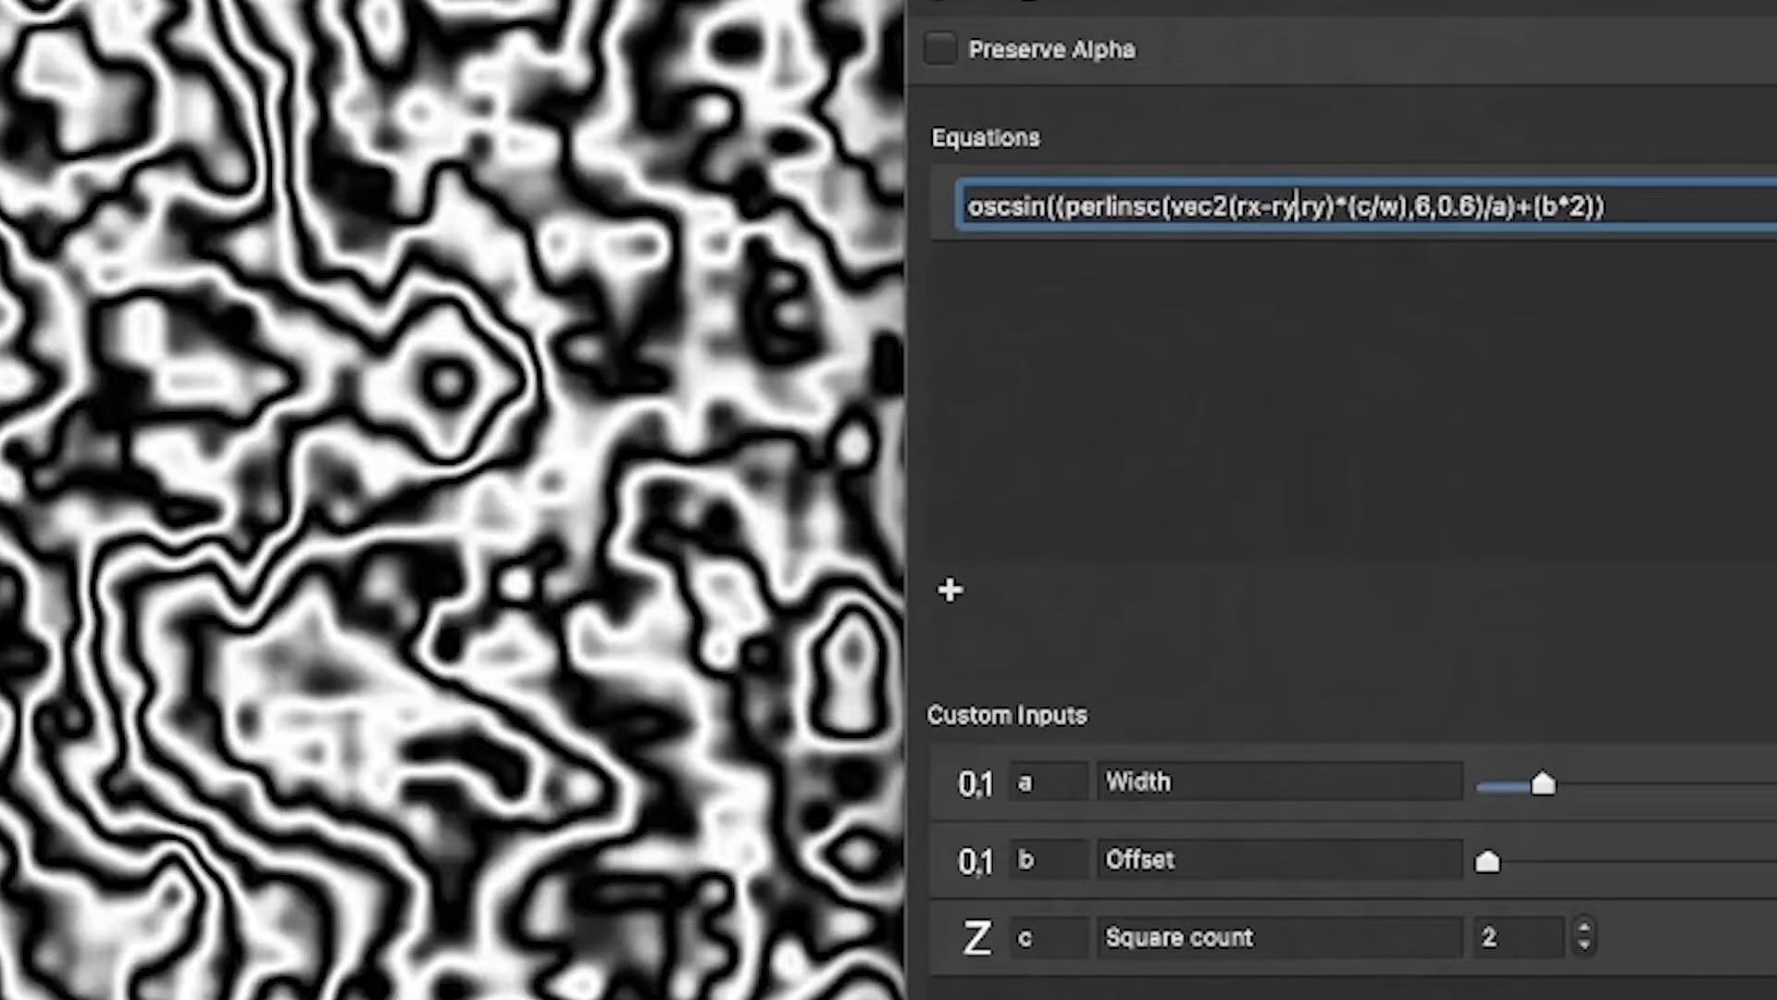
{"action": "key", "text": "Return"}
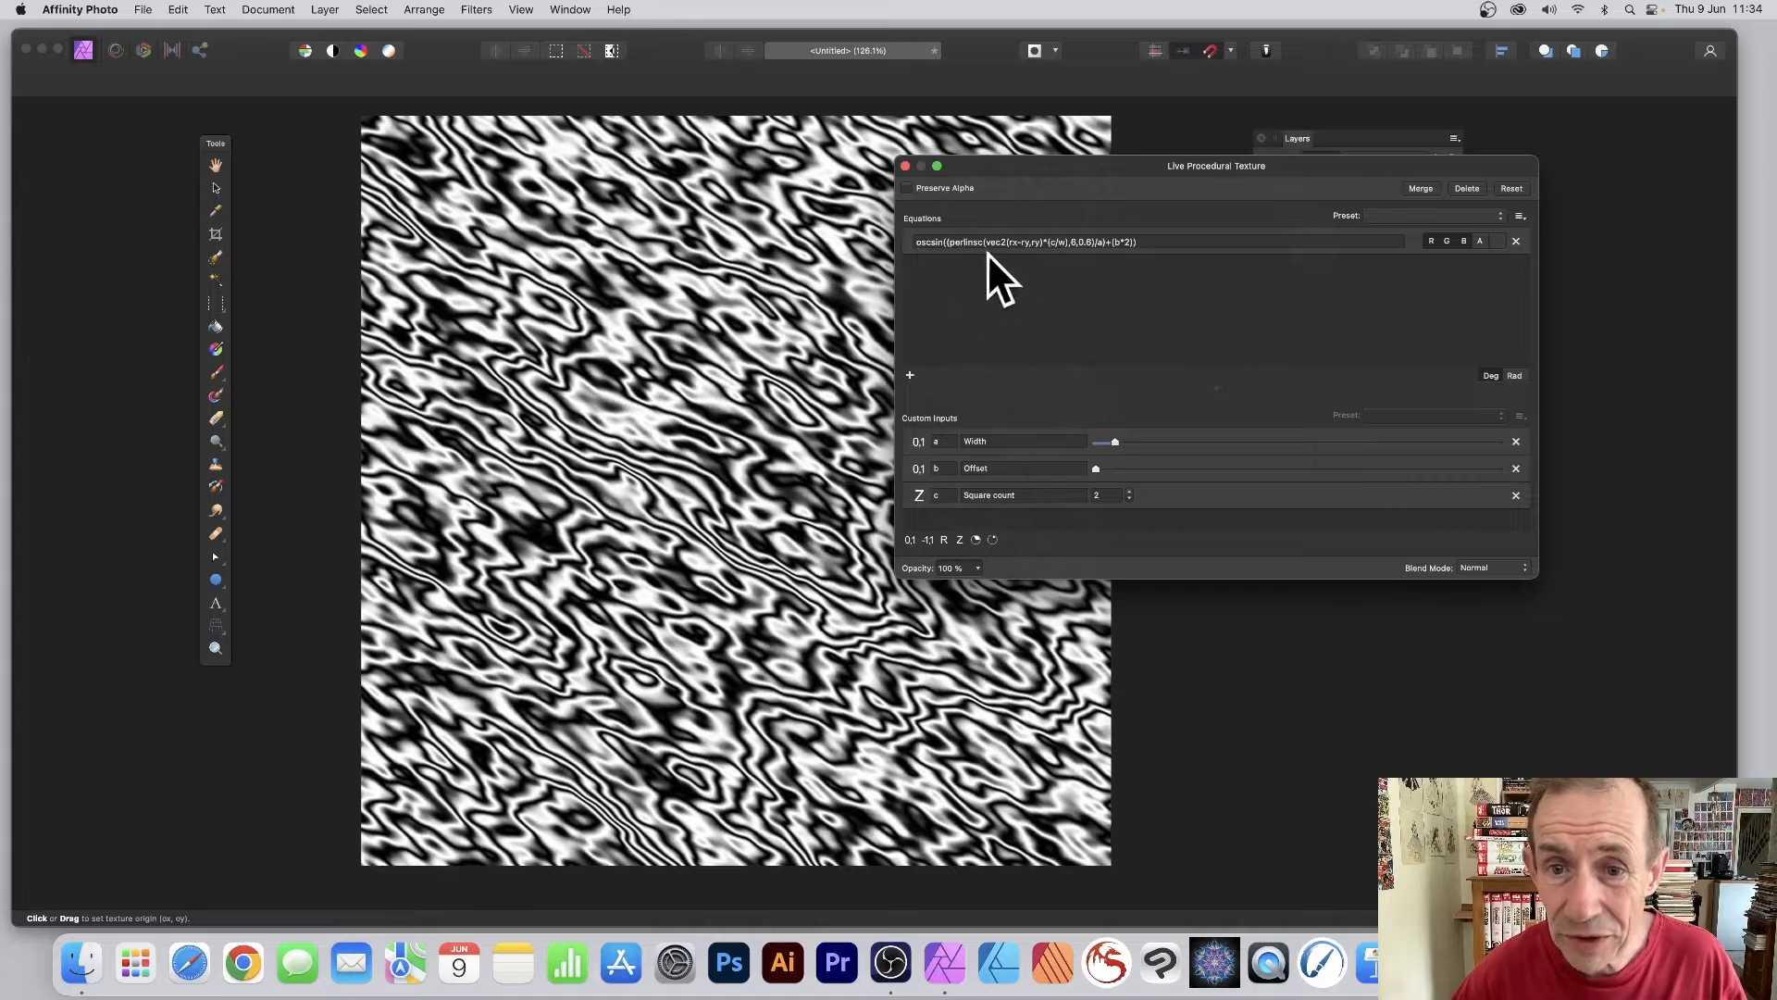
Multiply rx by 3 in the equation so the first vec2 argument reads 3*rx-ry.
{"action": "left_click", "coordinate": [1009, 243]}
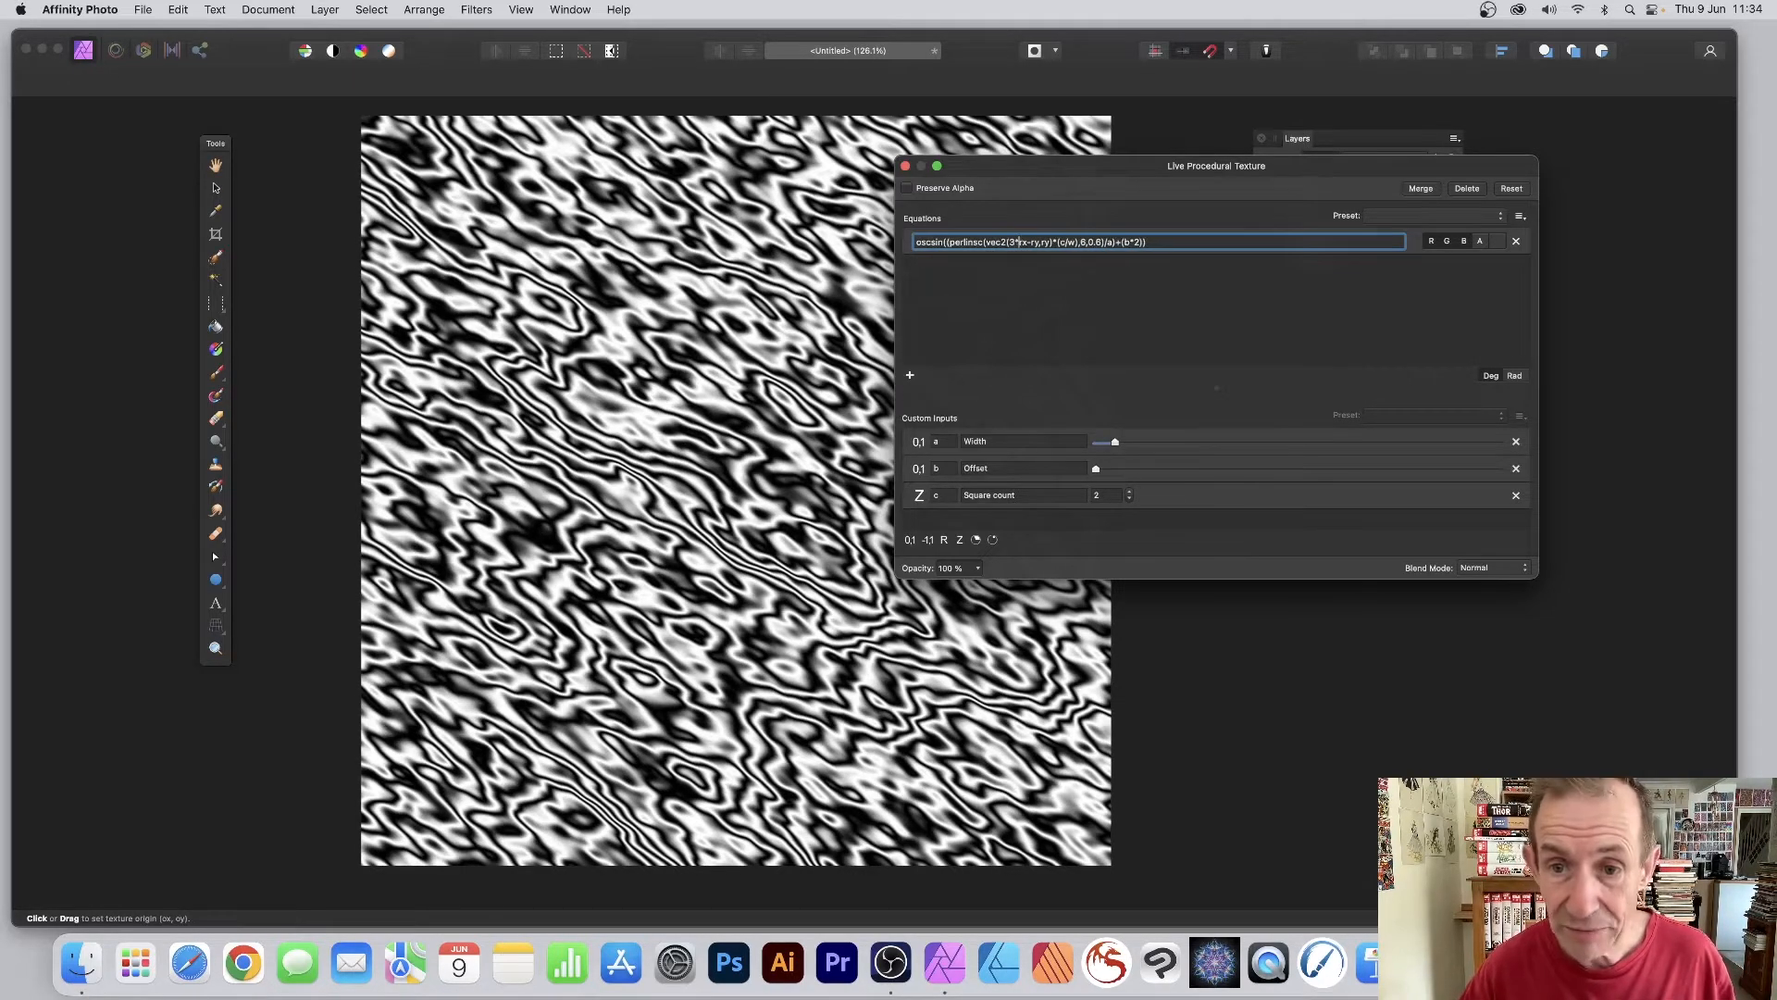
{"action": "type", "text": "3*"}
{"action": "key", "text": "Return"}
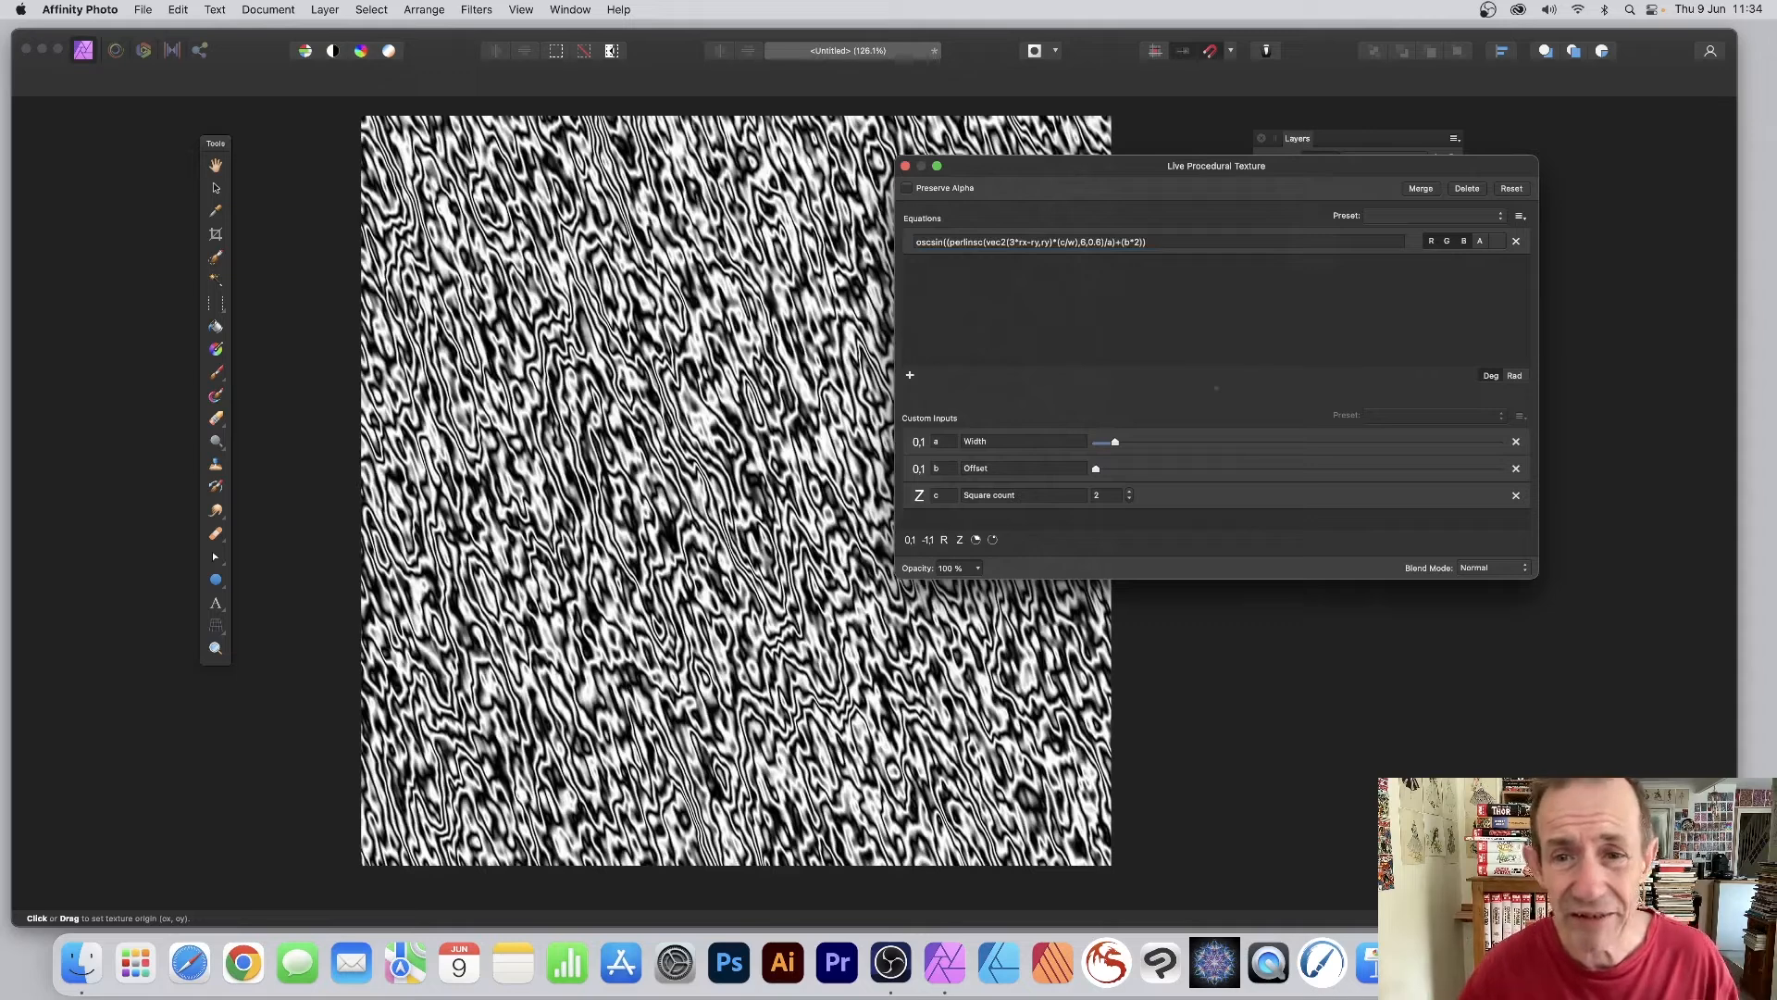
Remove the 3* multiplier and divide ry by 3, making the first vec2 argument rx-ry/3.
{"action": "left_click", "coordinate": [1019, 244]}
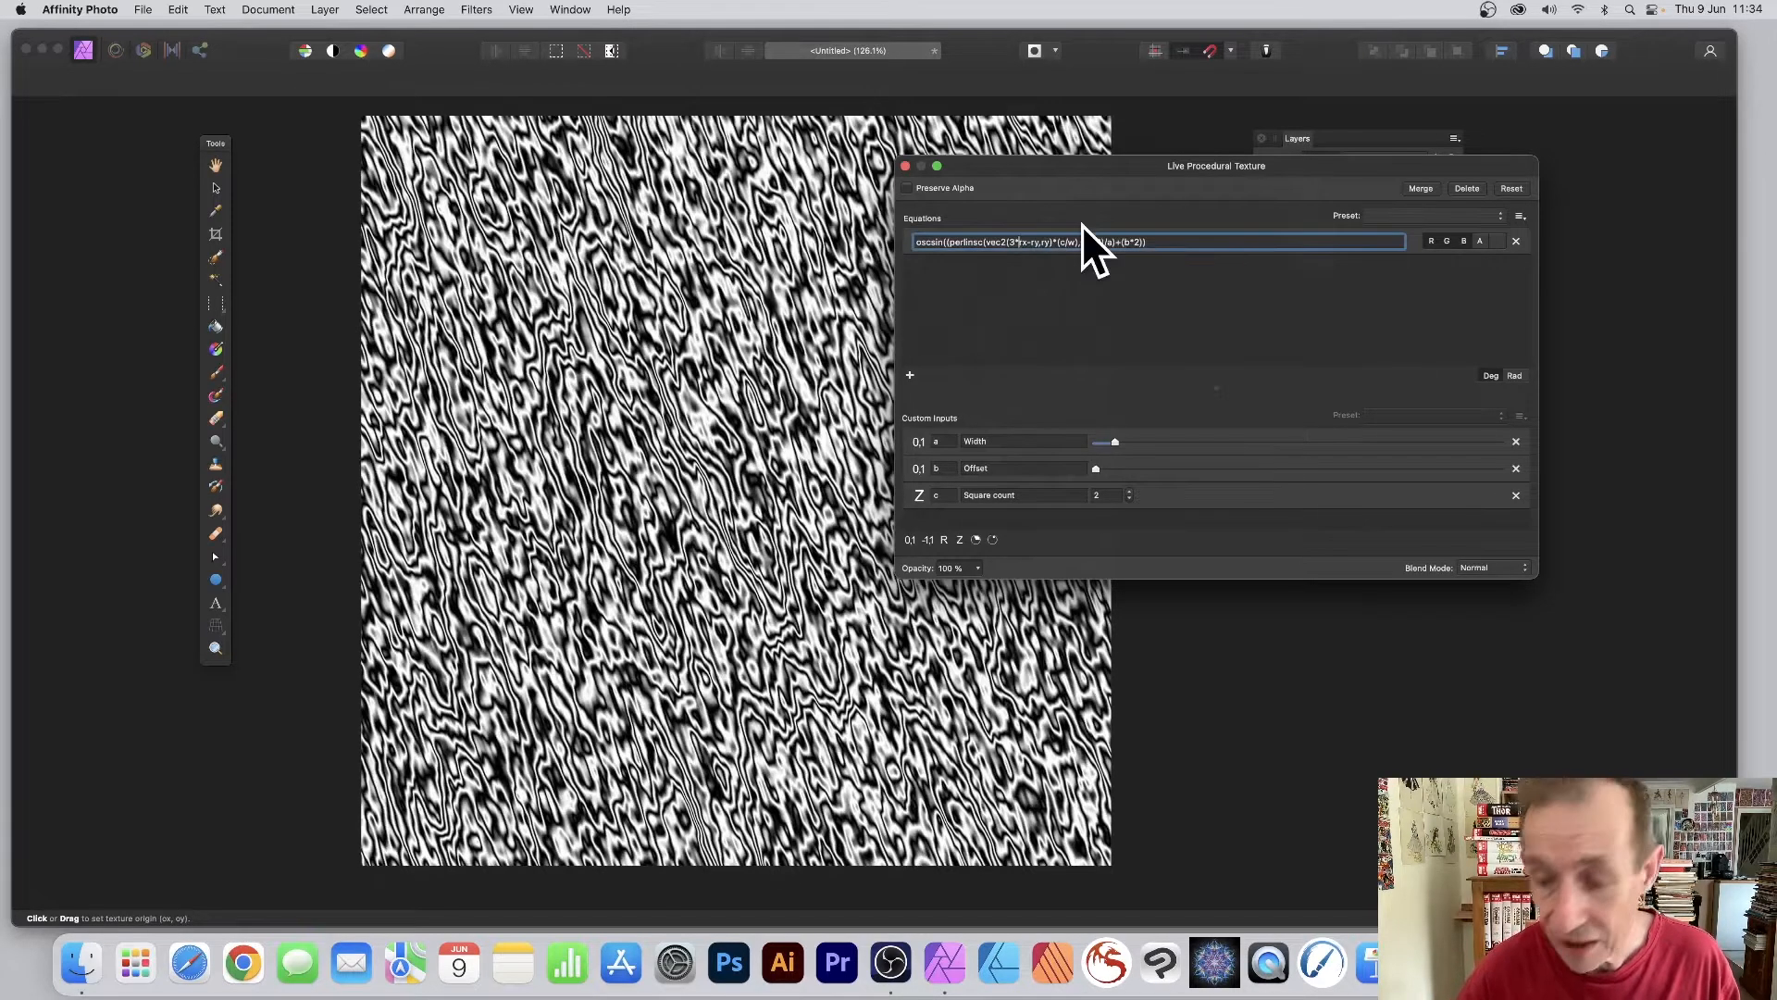
{"action": "key", "text": "BackSpace"}
{"action": "key", "text": "BackSpace"}
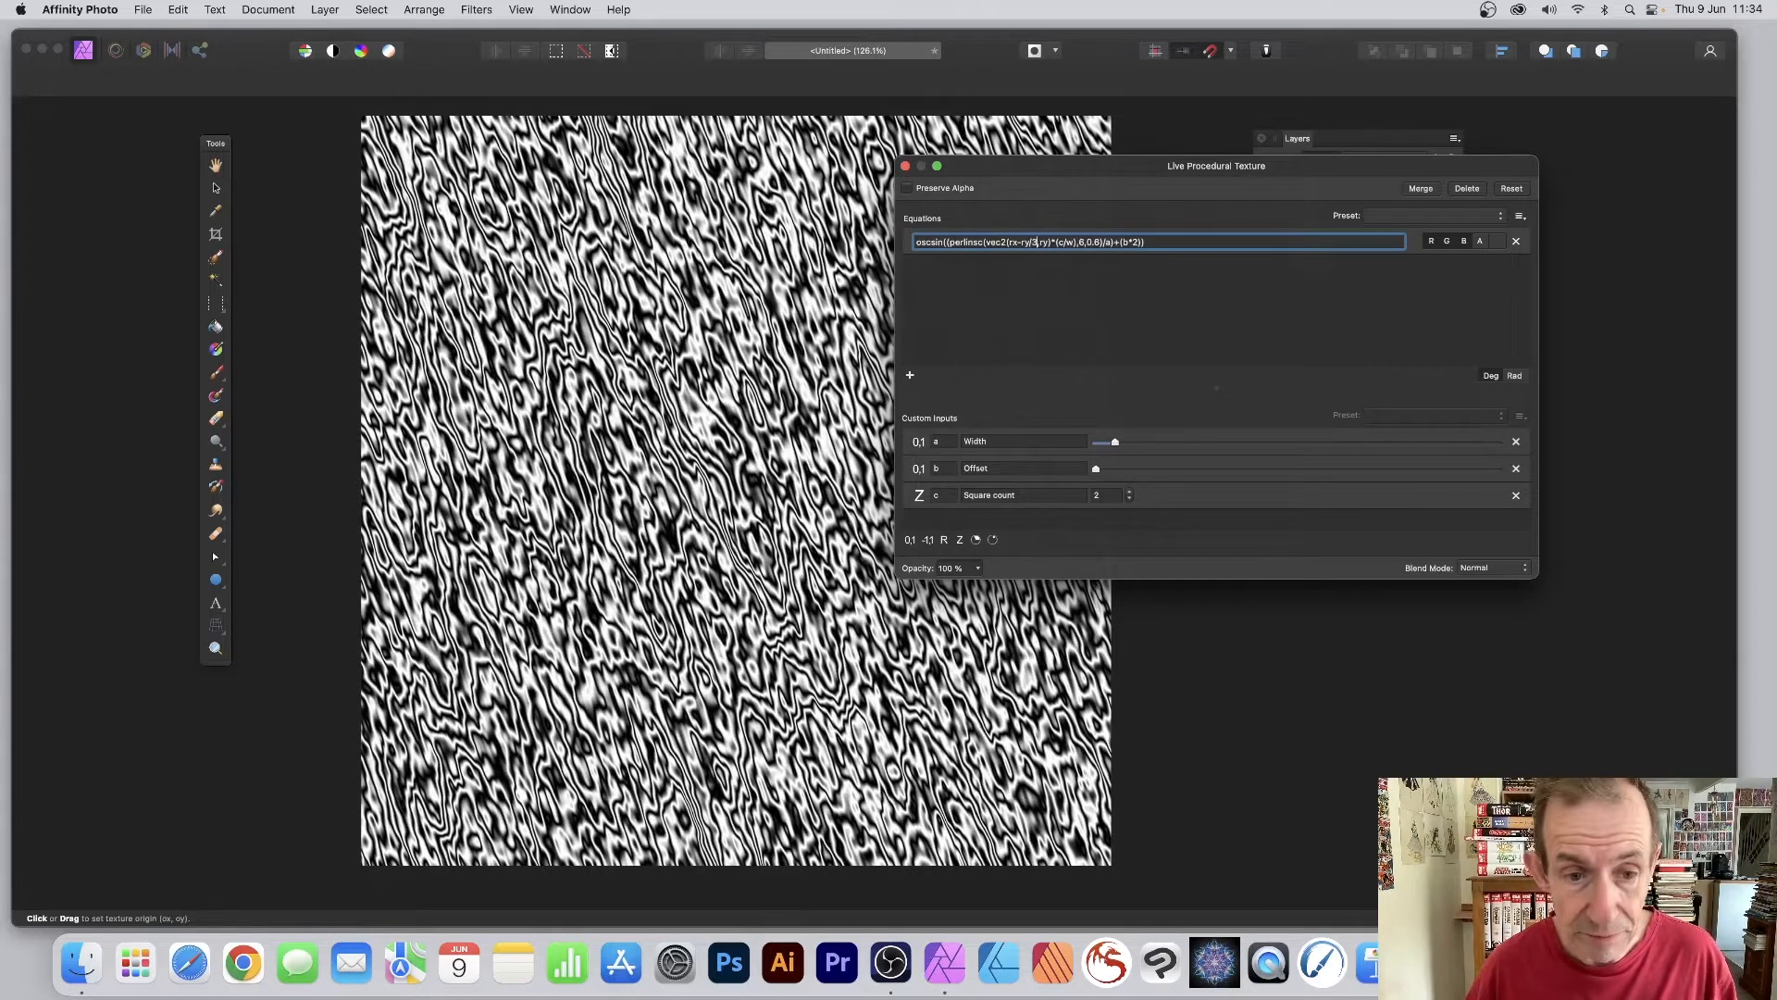
{"action": "key", "text": "Return"}
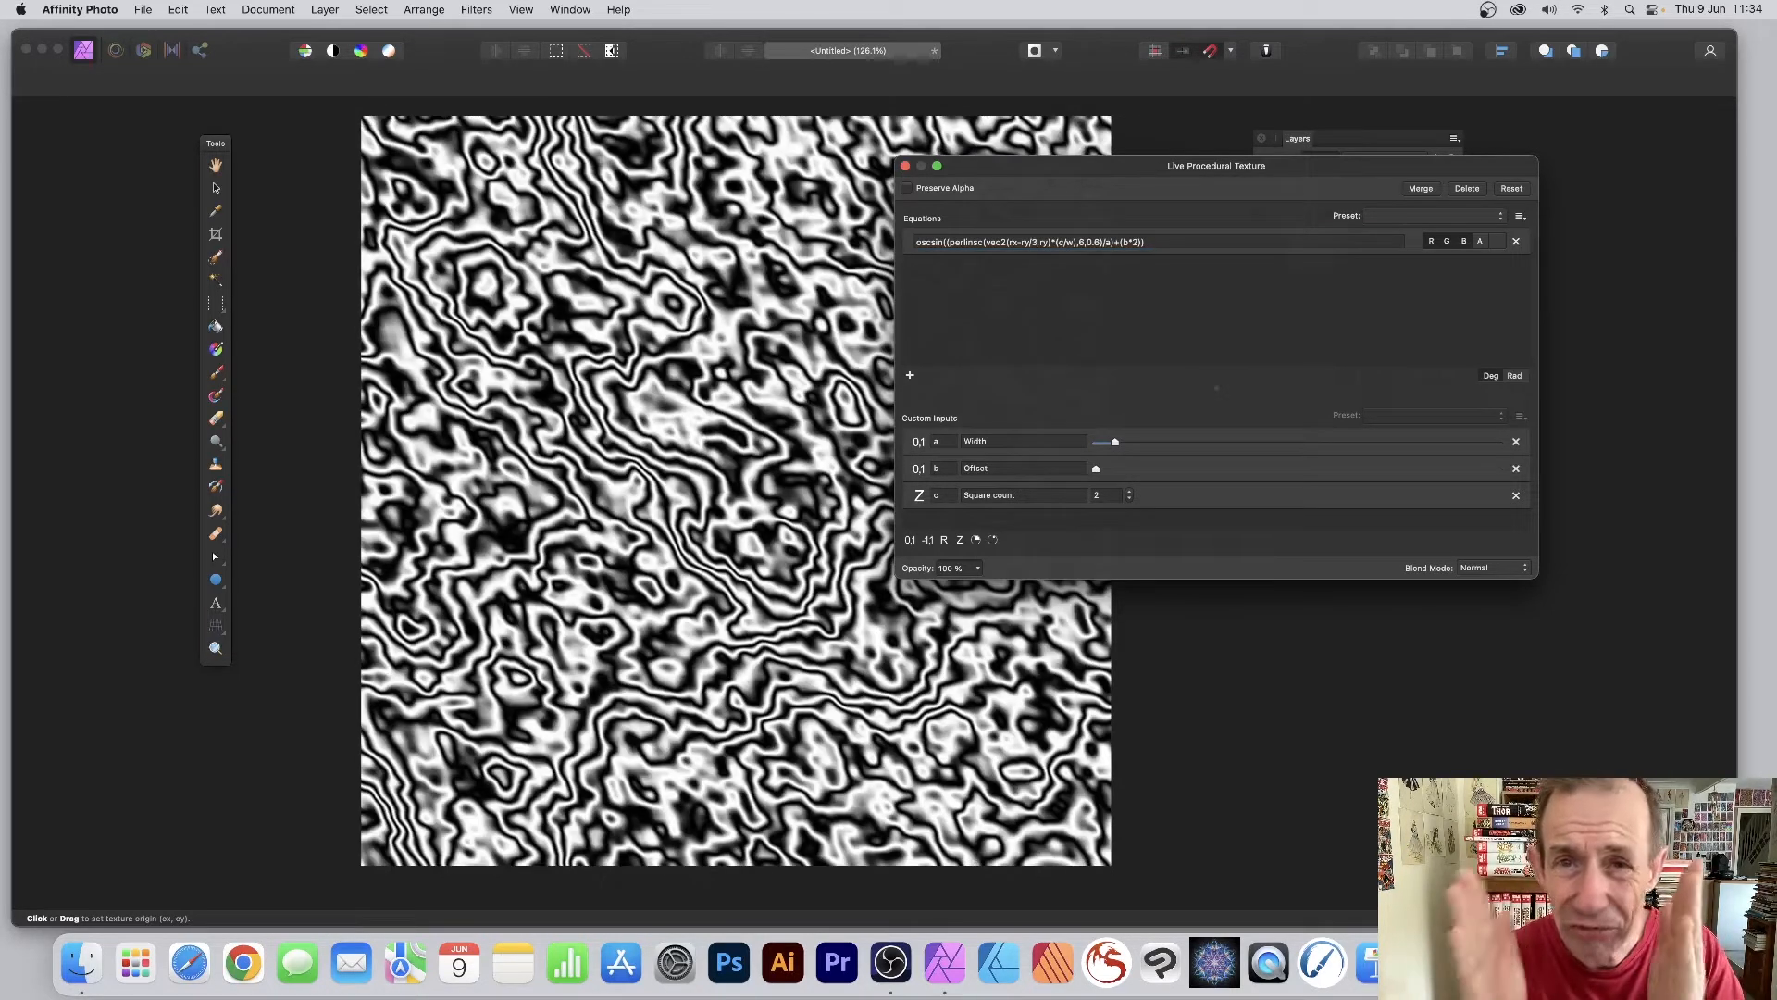
Replace the first vec2 argument in the equation with sqrt(rx*rx+ry*ry).
{"action": "left_click", "coordinate": [1035, 242]}
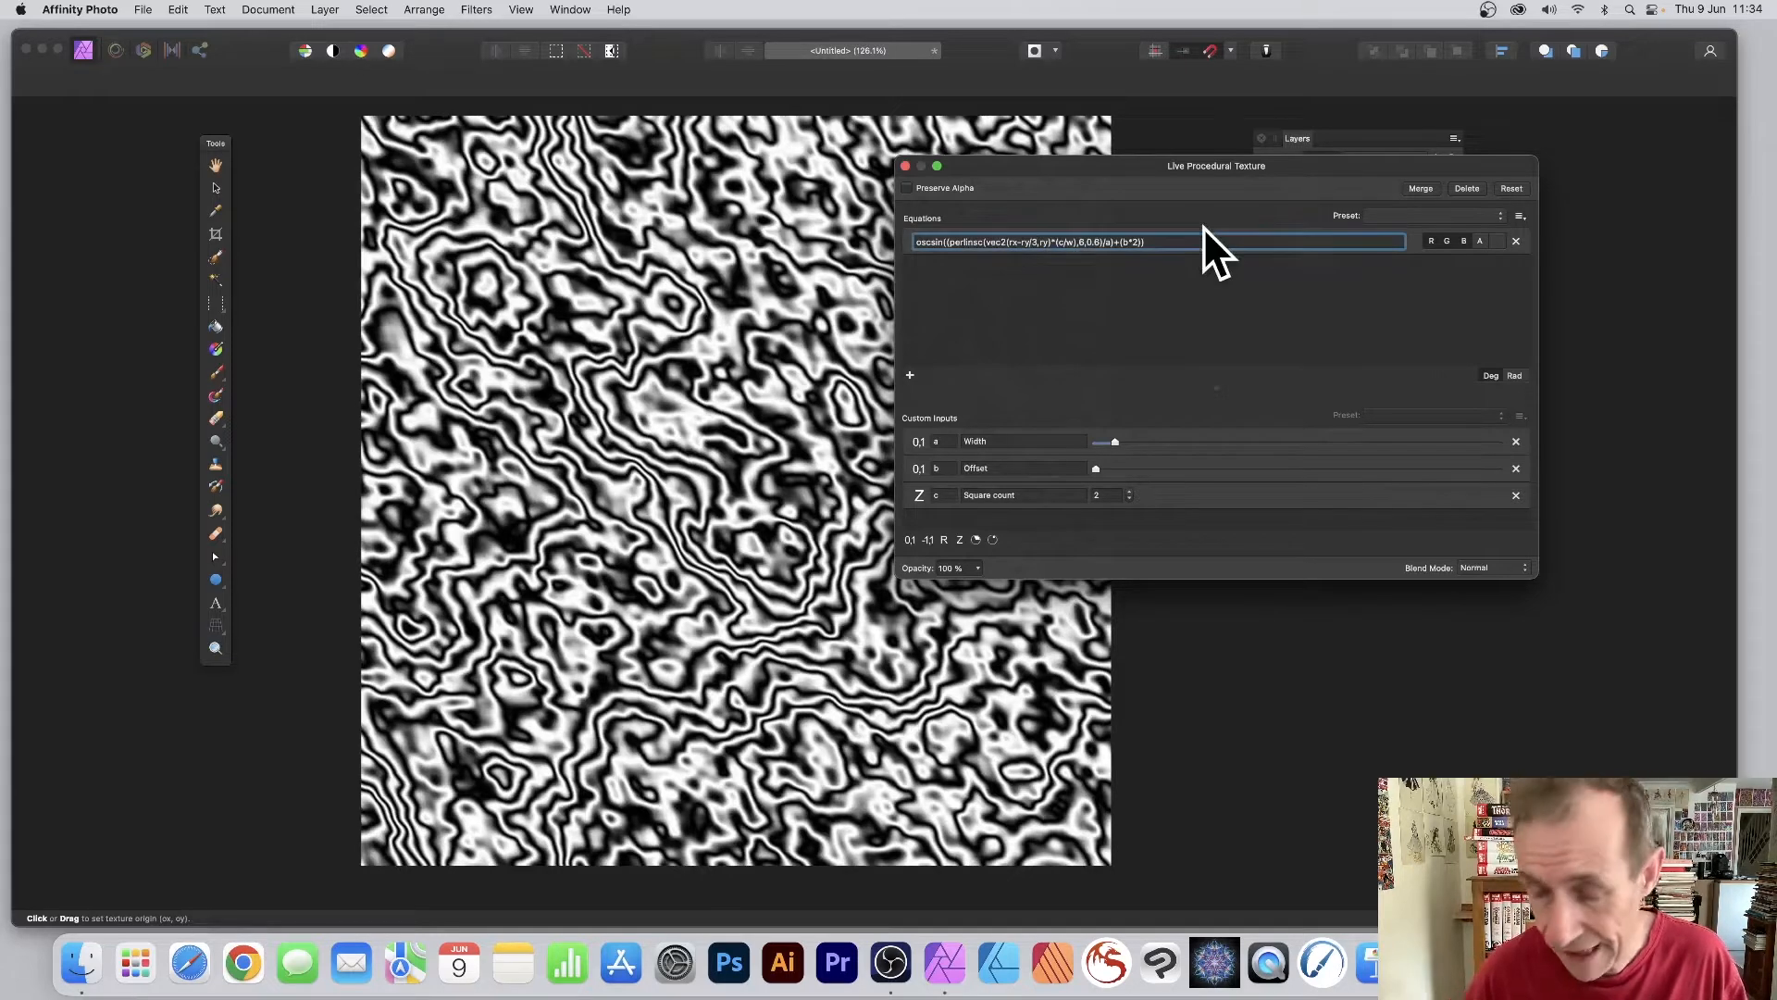
{"action": "key", "text": "BackSpace"}
{"action": "key", "text": "BackSpace"}
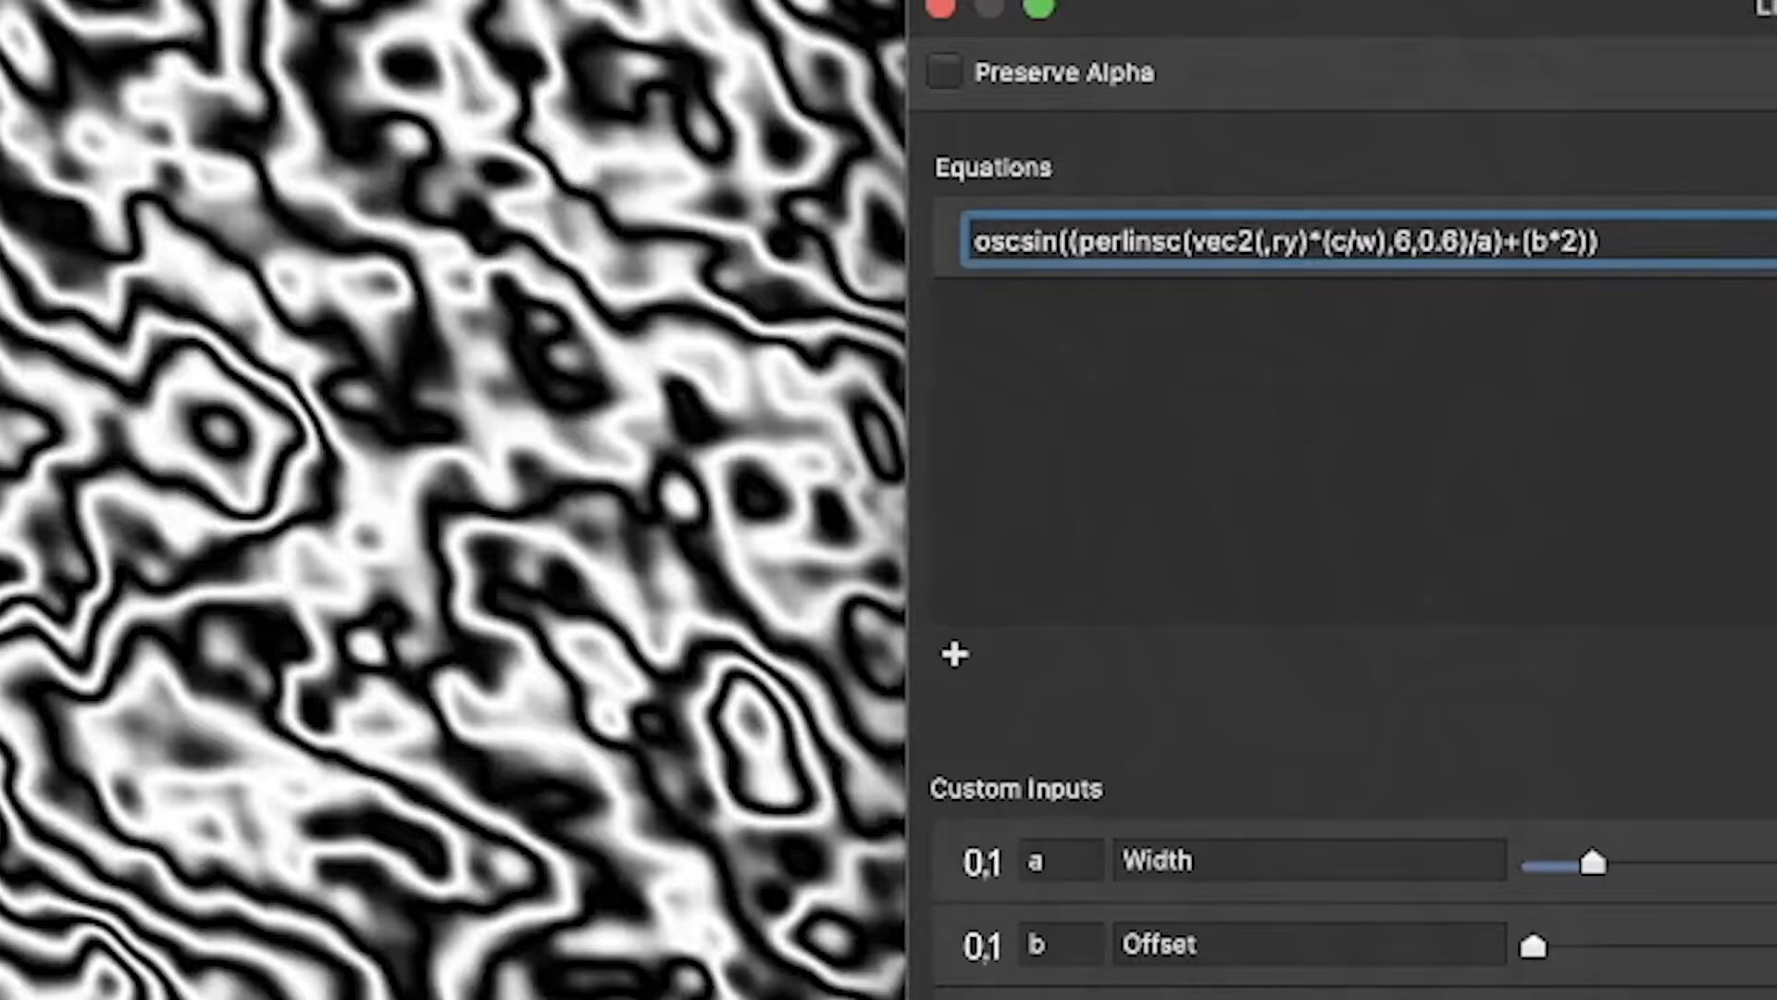
{"action": "type", "text": "sqrt"}
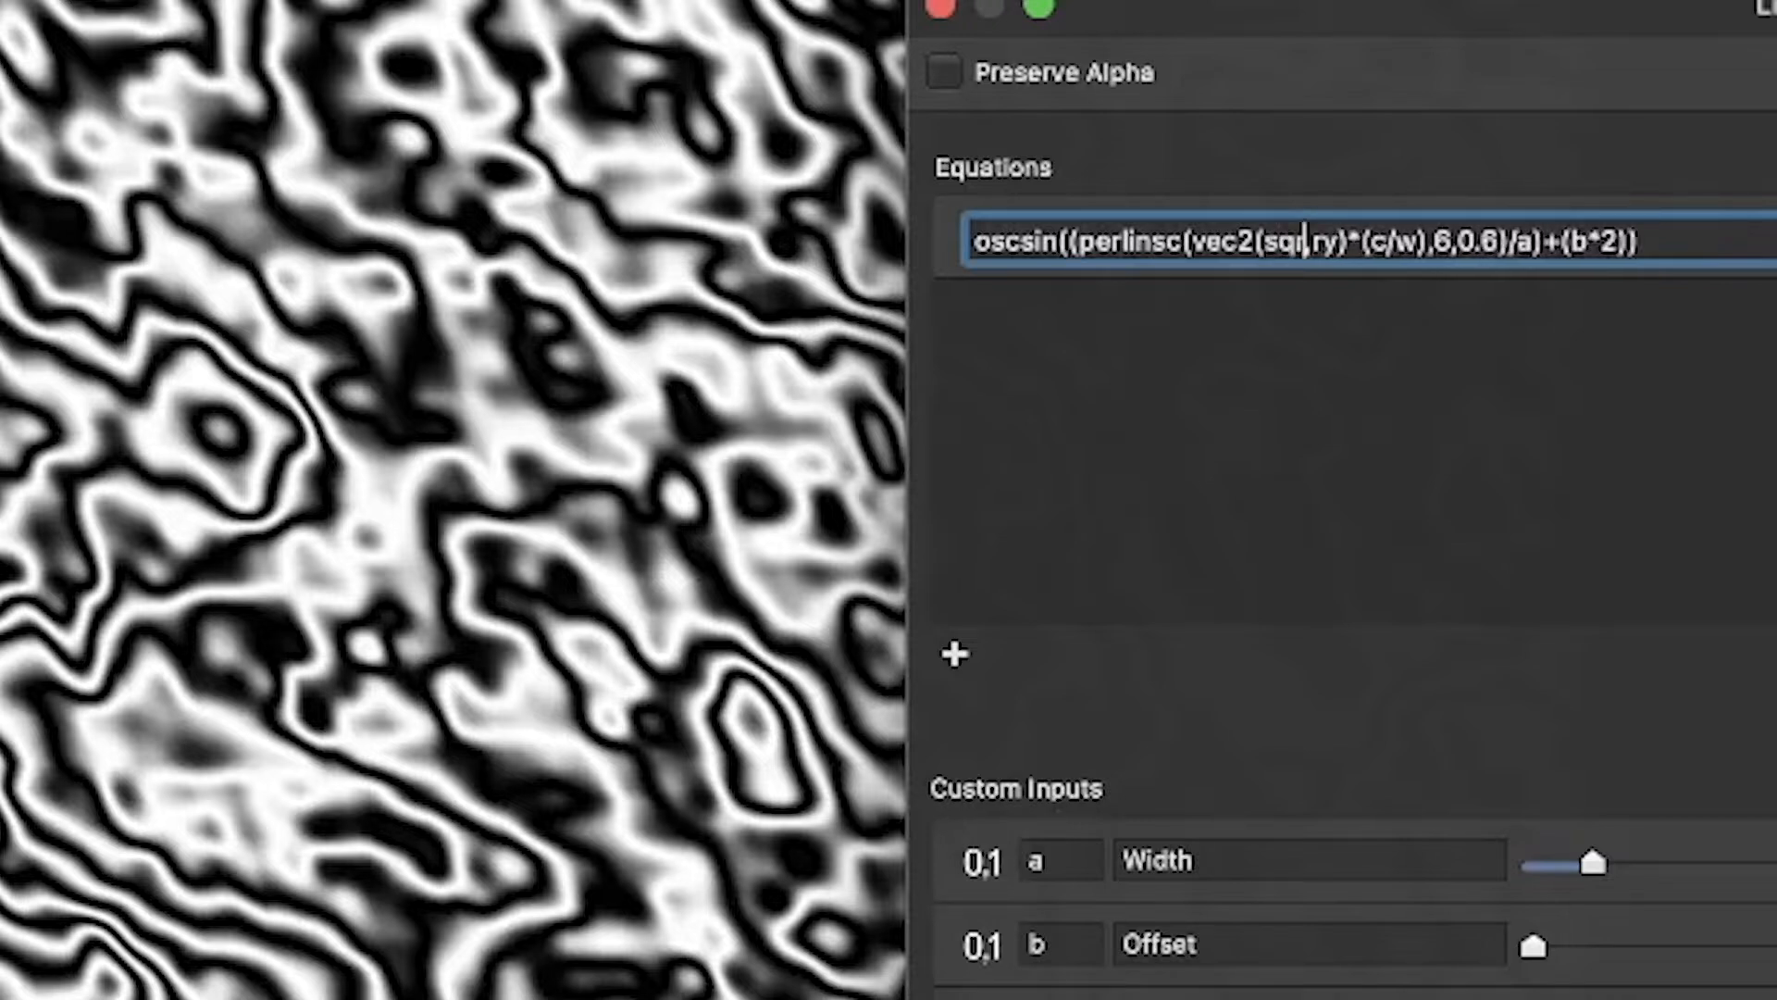
{"action": "type", "text": "("}
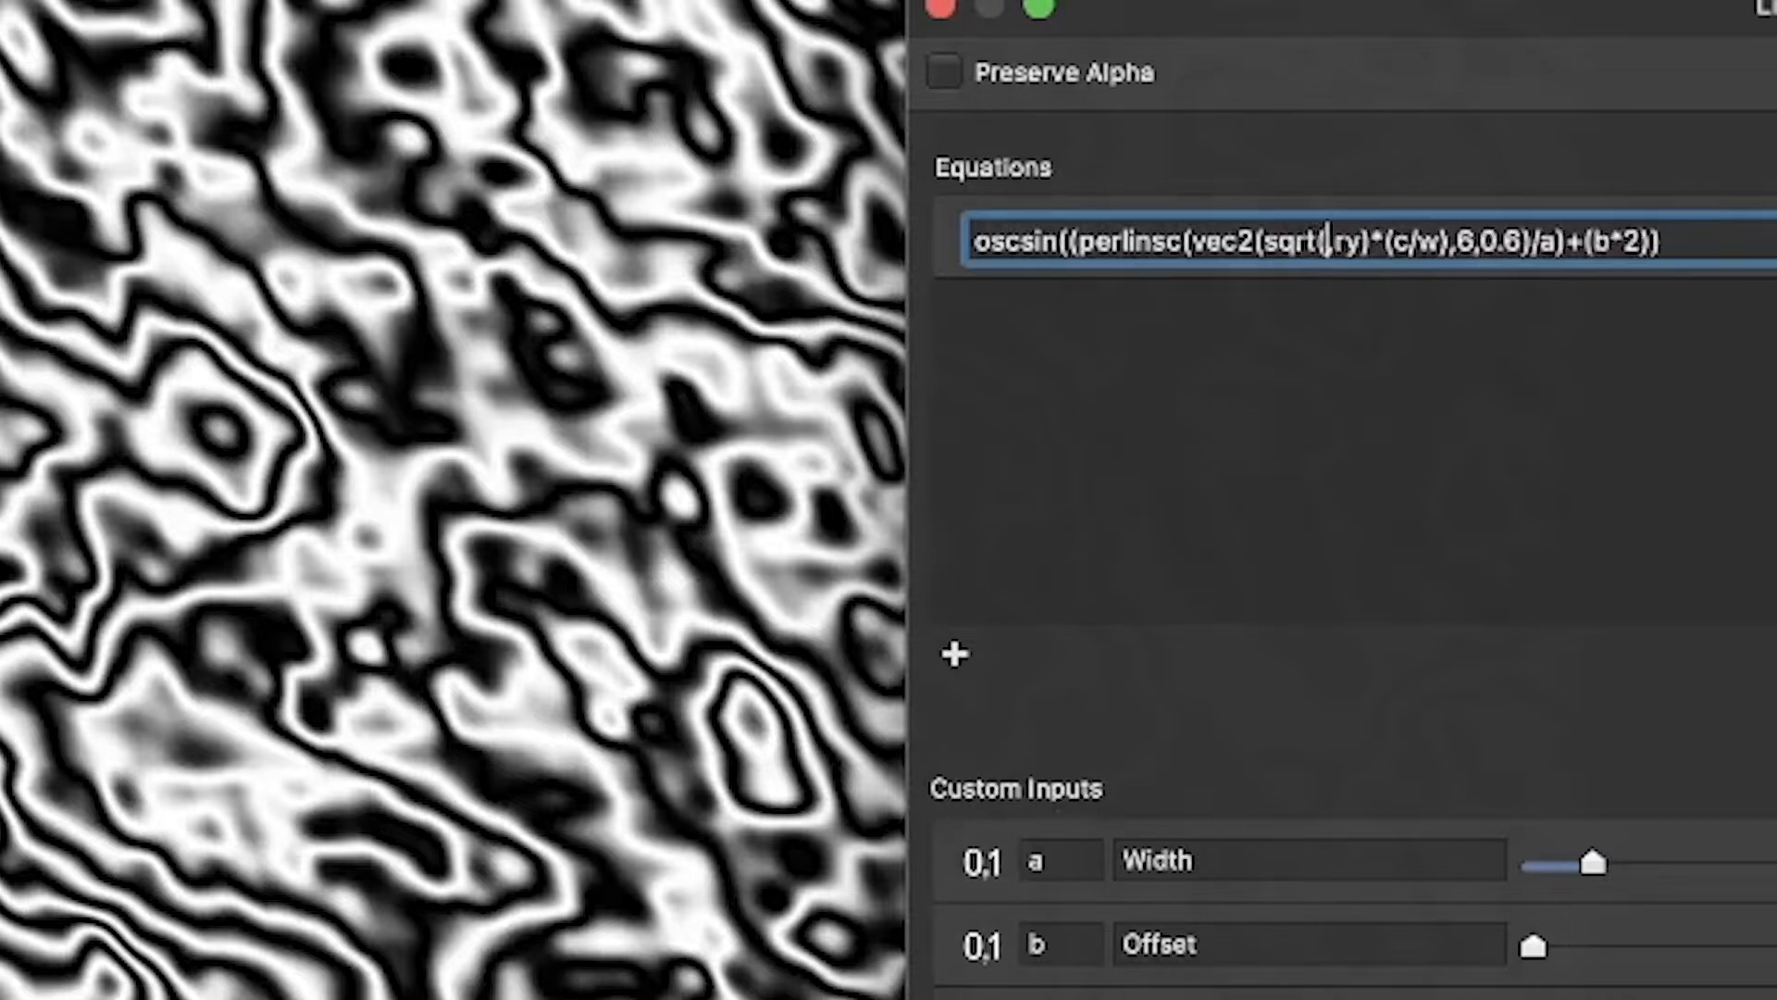
{"action": "type", "text": "rx"}
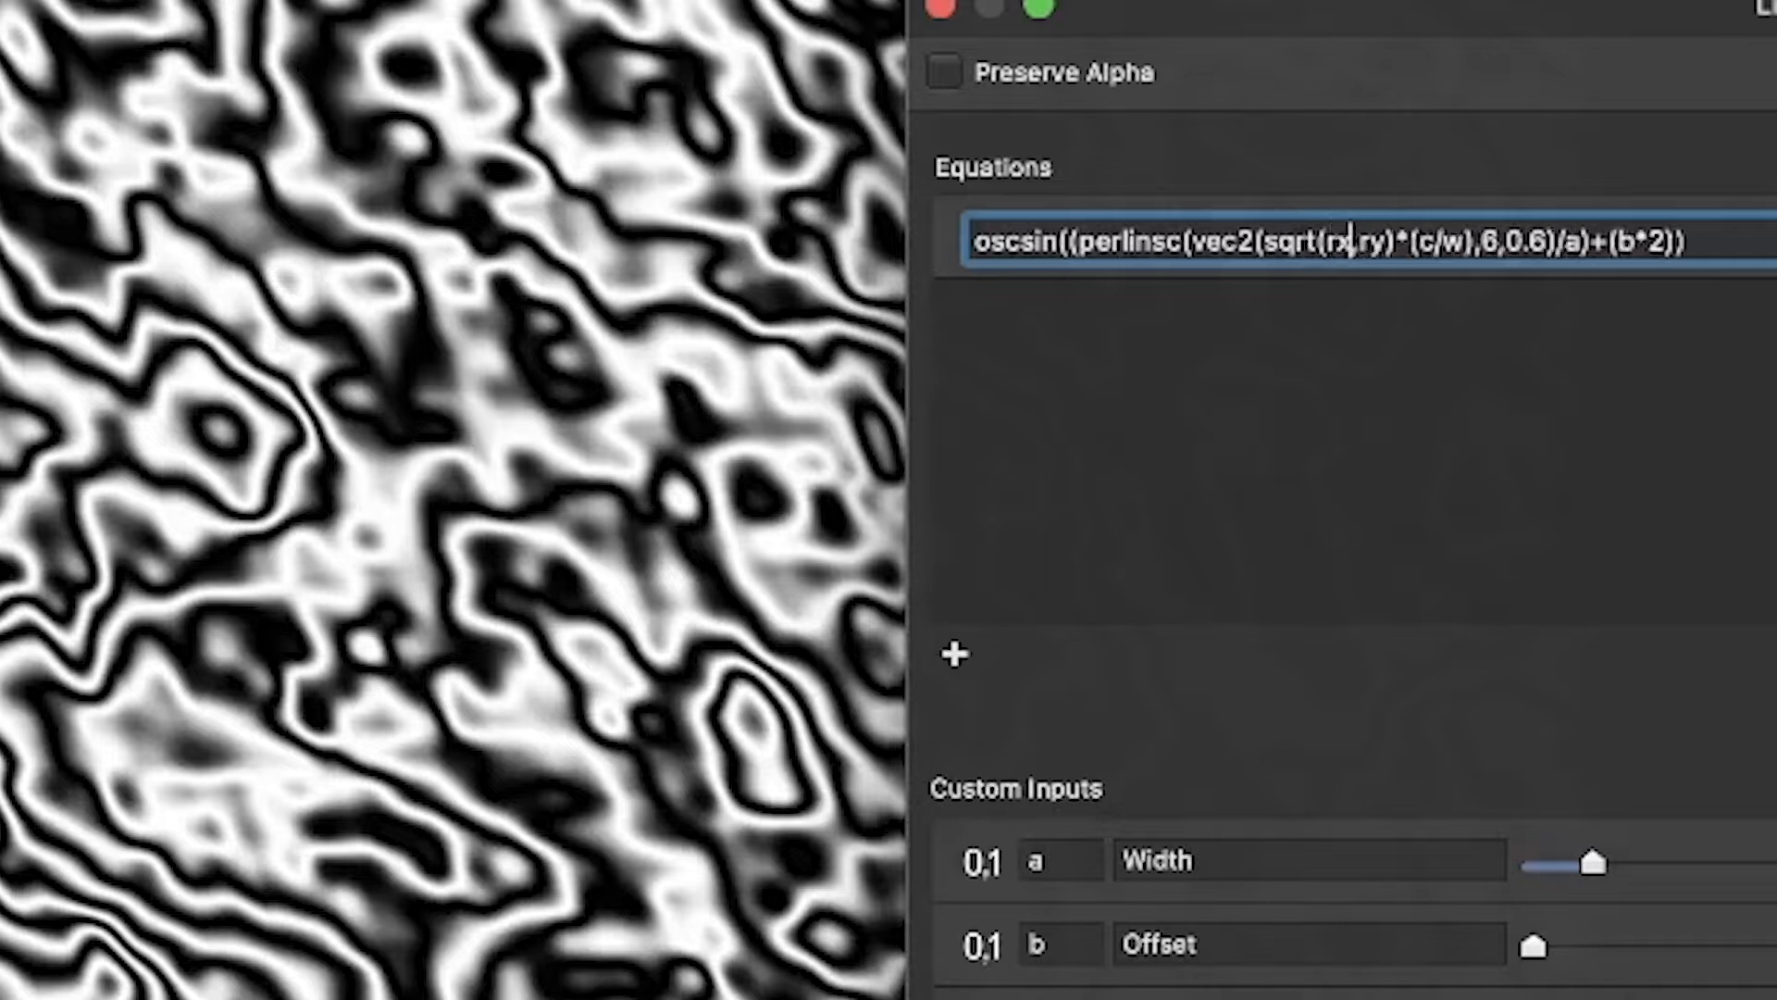
{"action": "type", "text": "*rx"}
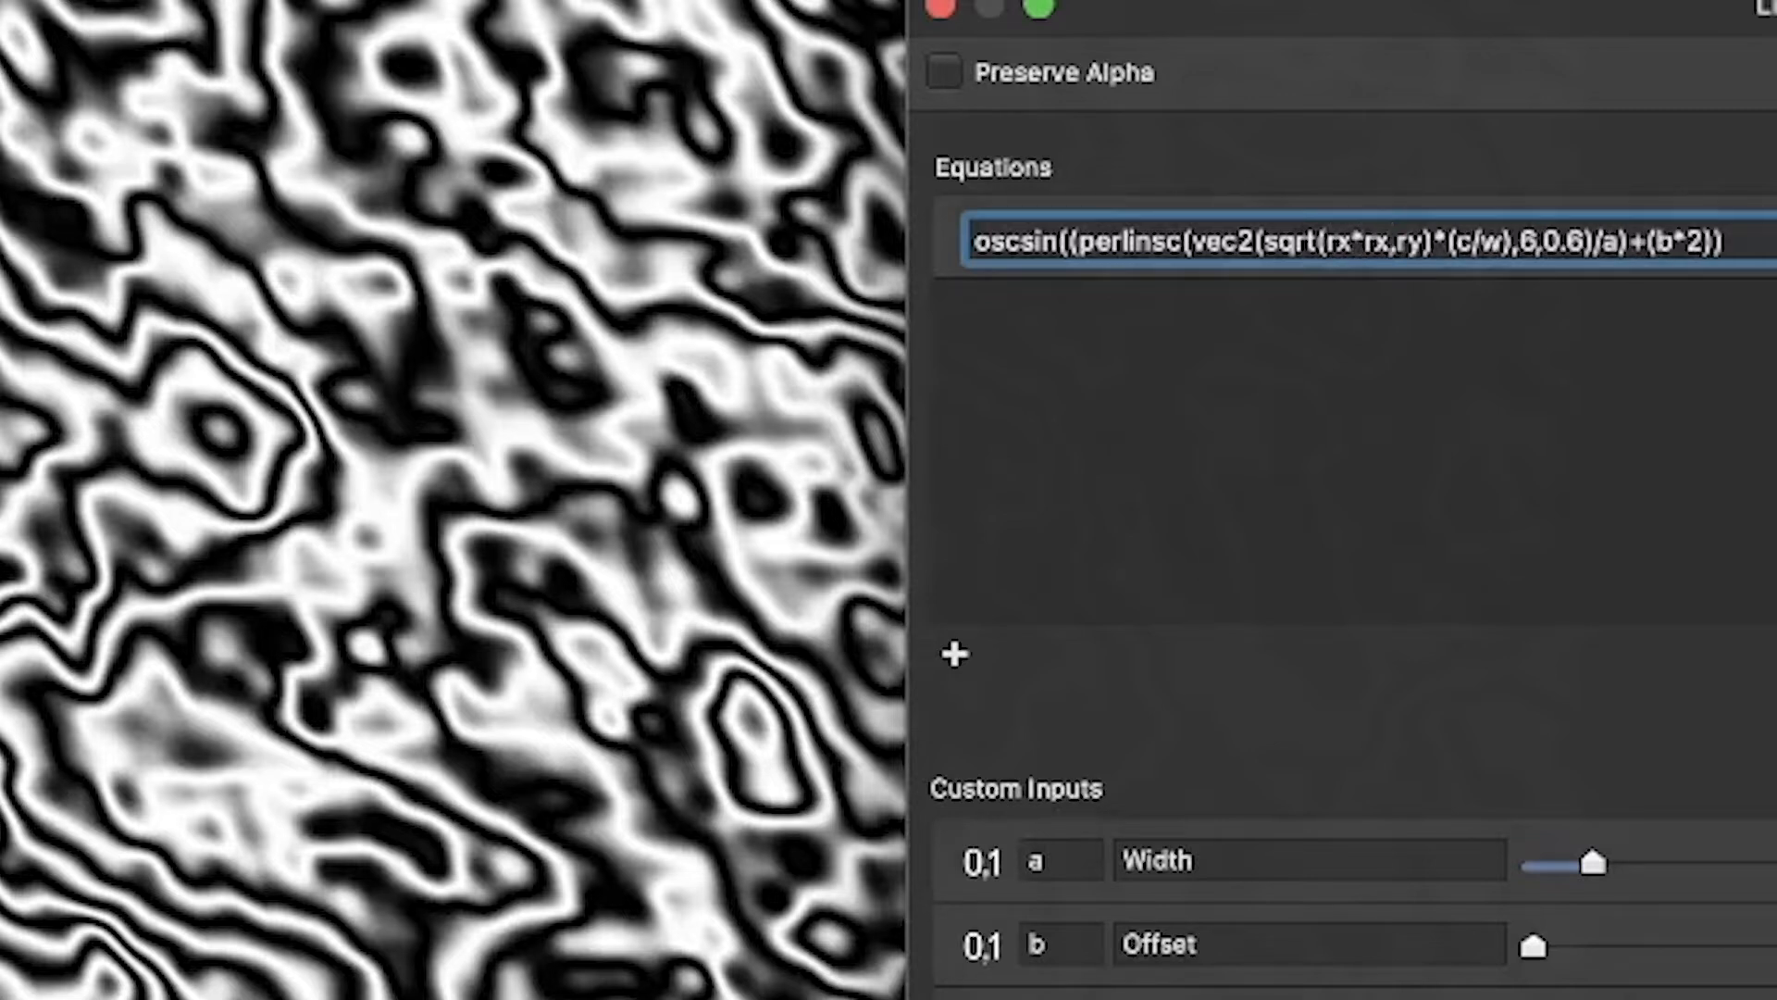
{"action": "type", "text": "+ry*r"}
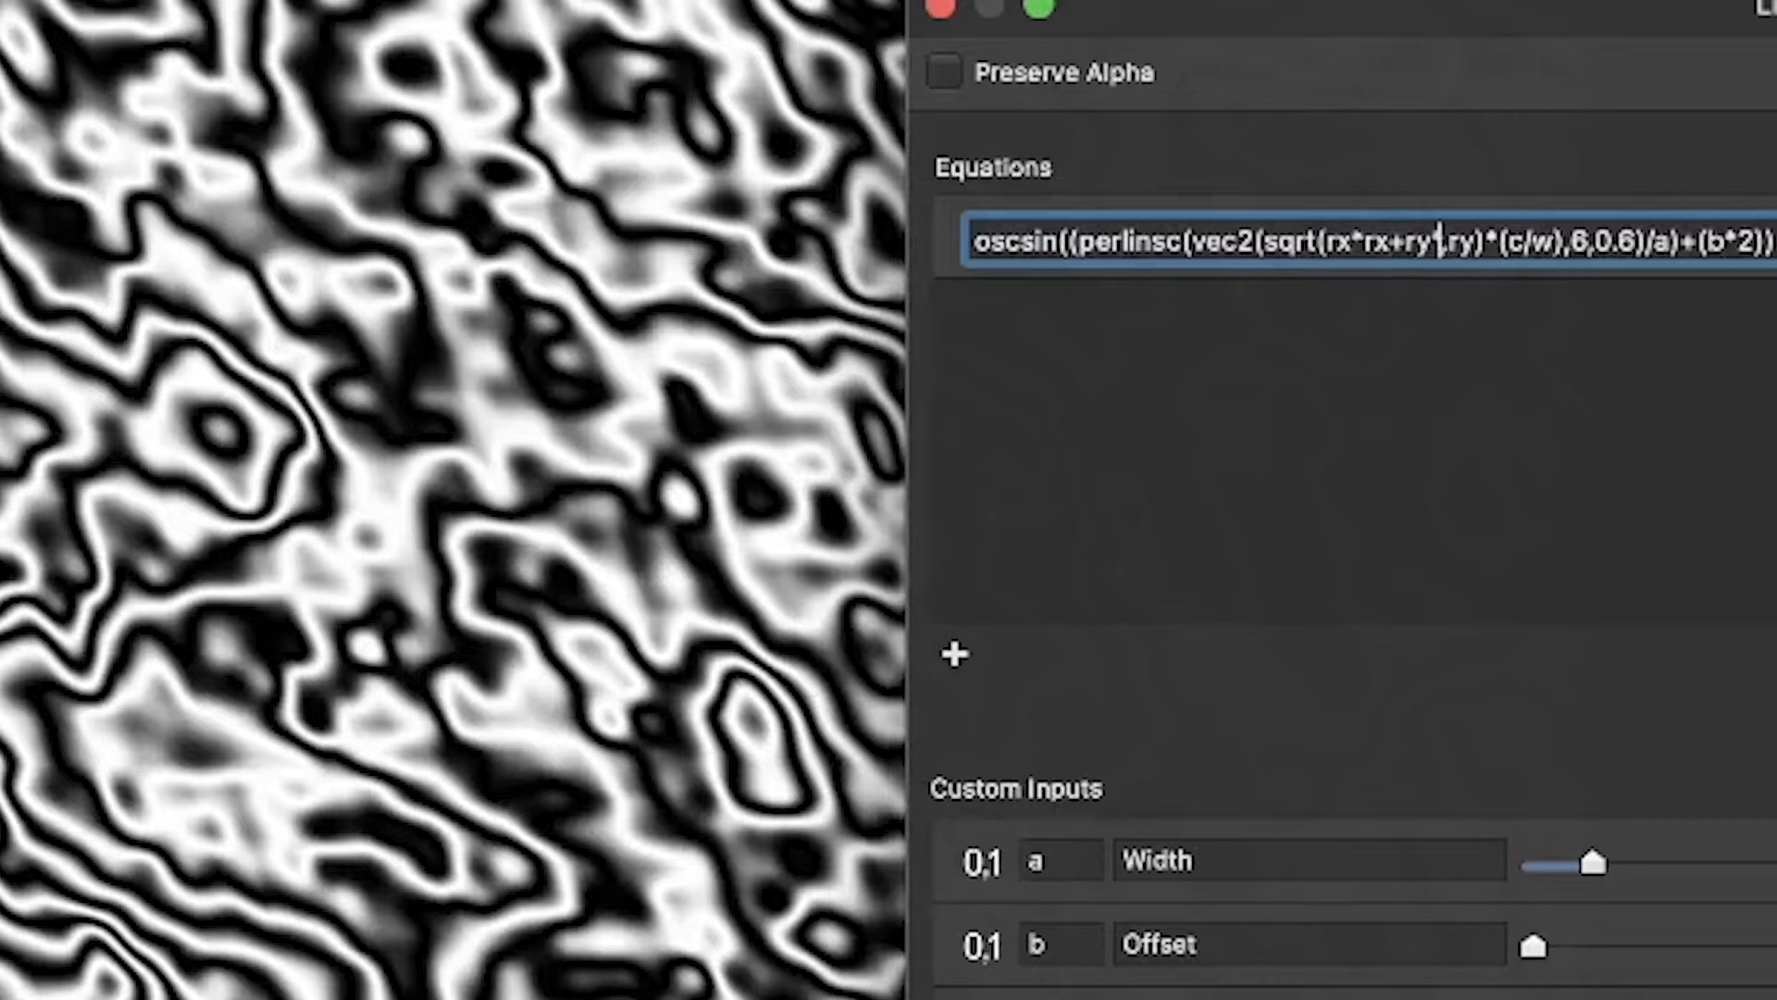
{"action": "type", "text": "y)"}
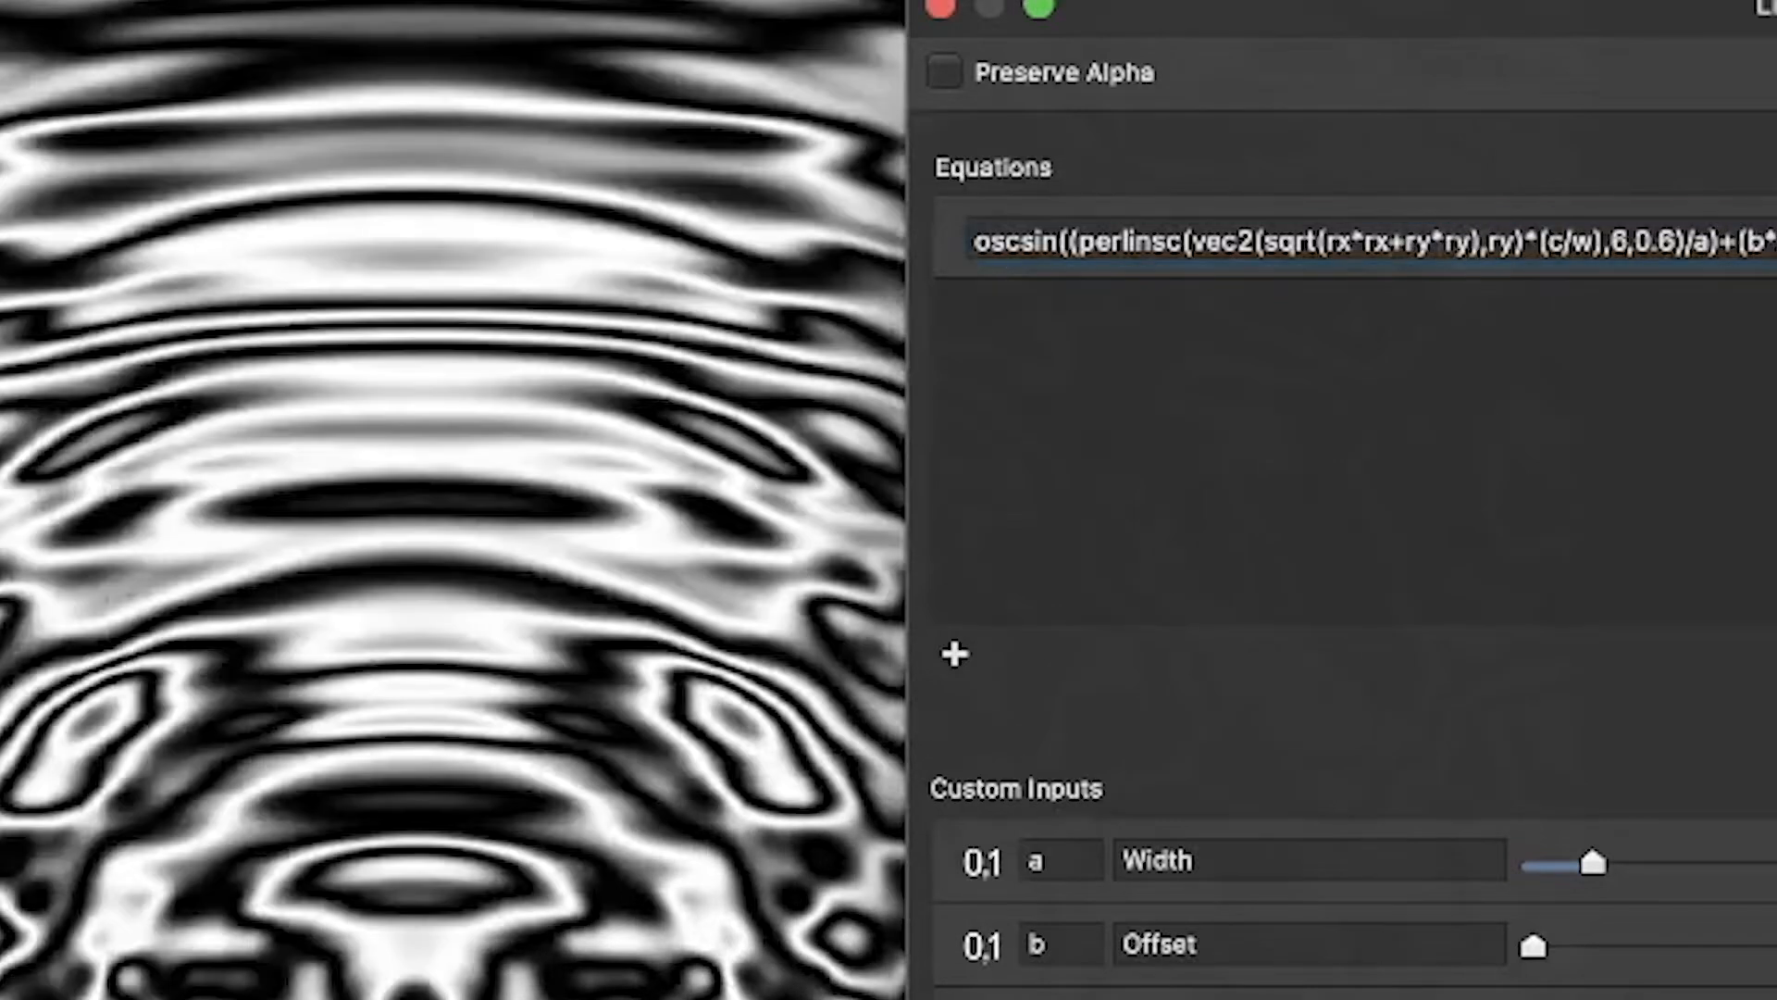
{"action": "key", "text": "Return"}
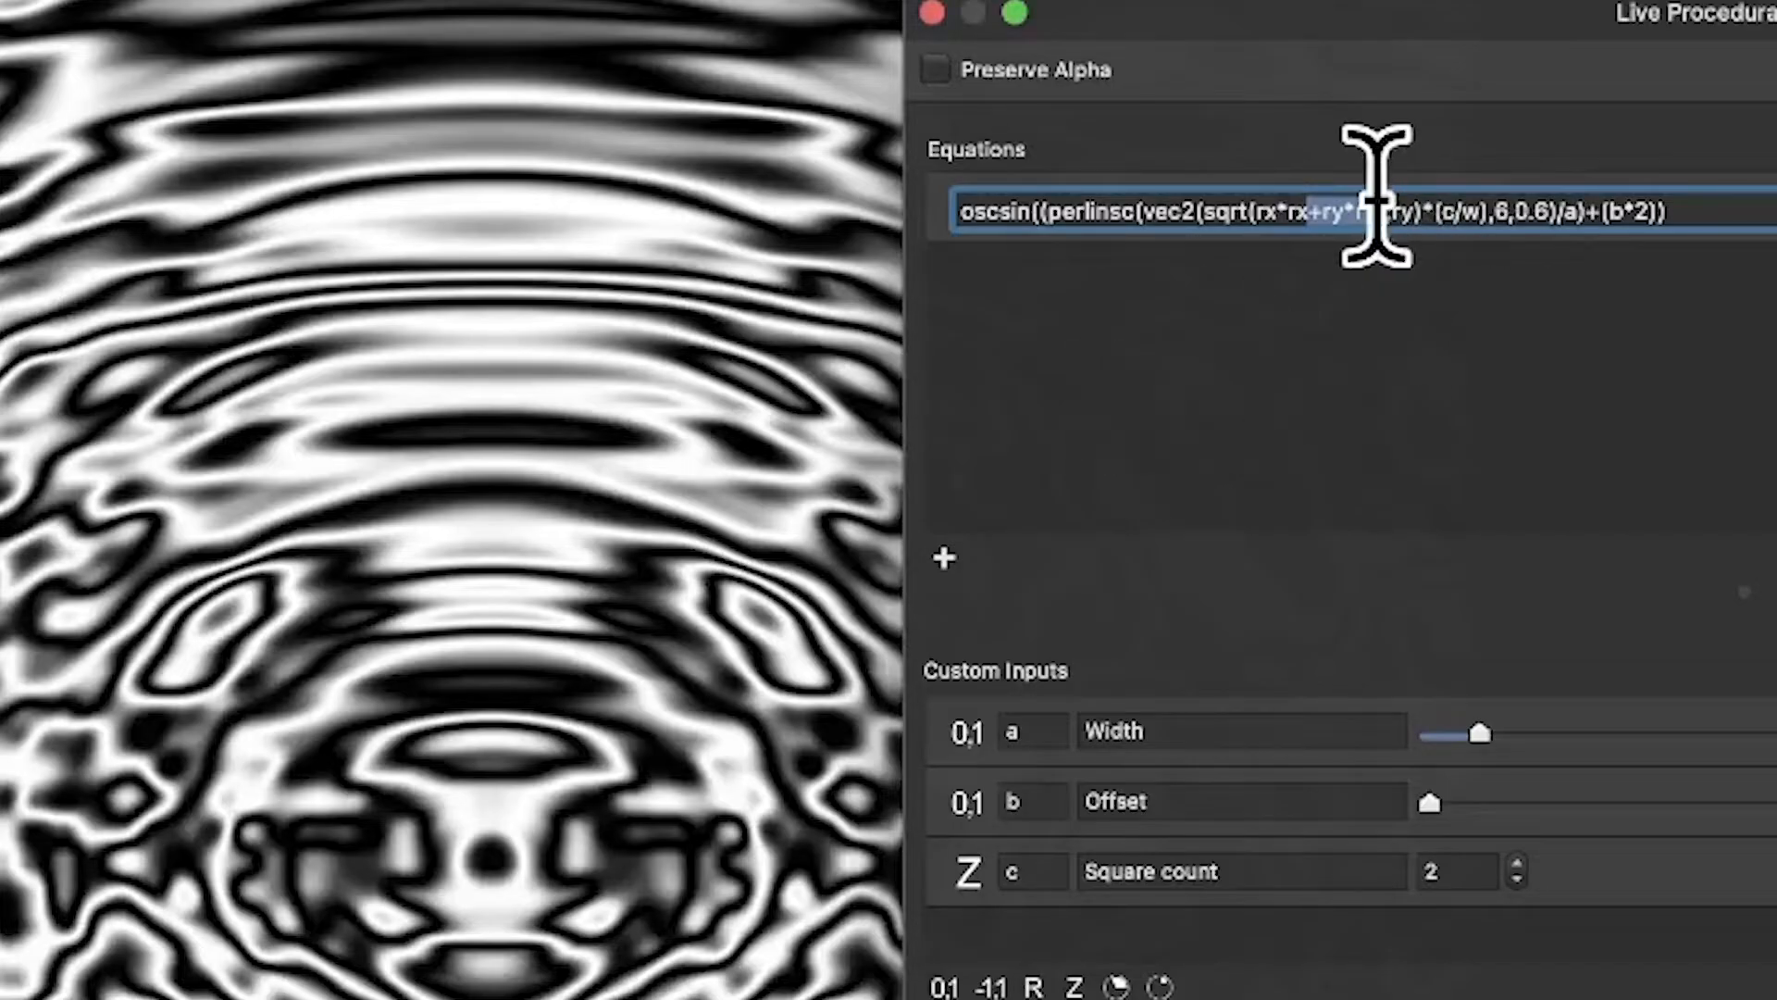
Replace the second vec2 argument, ry, in the equation with a copy of the first argument, sqrt(rx*rx+ry*ry).
{"action": "left_click", "coordinate": [1371, 198]}
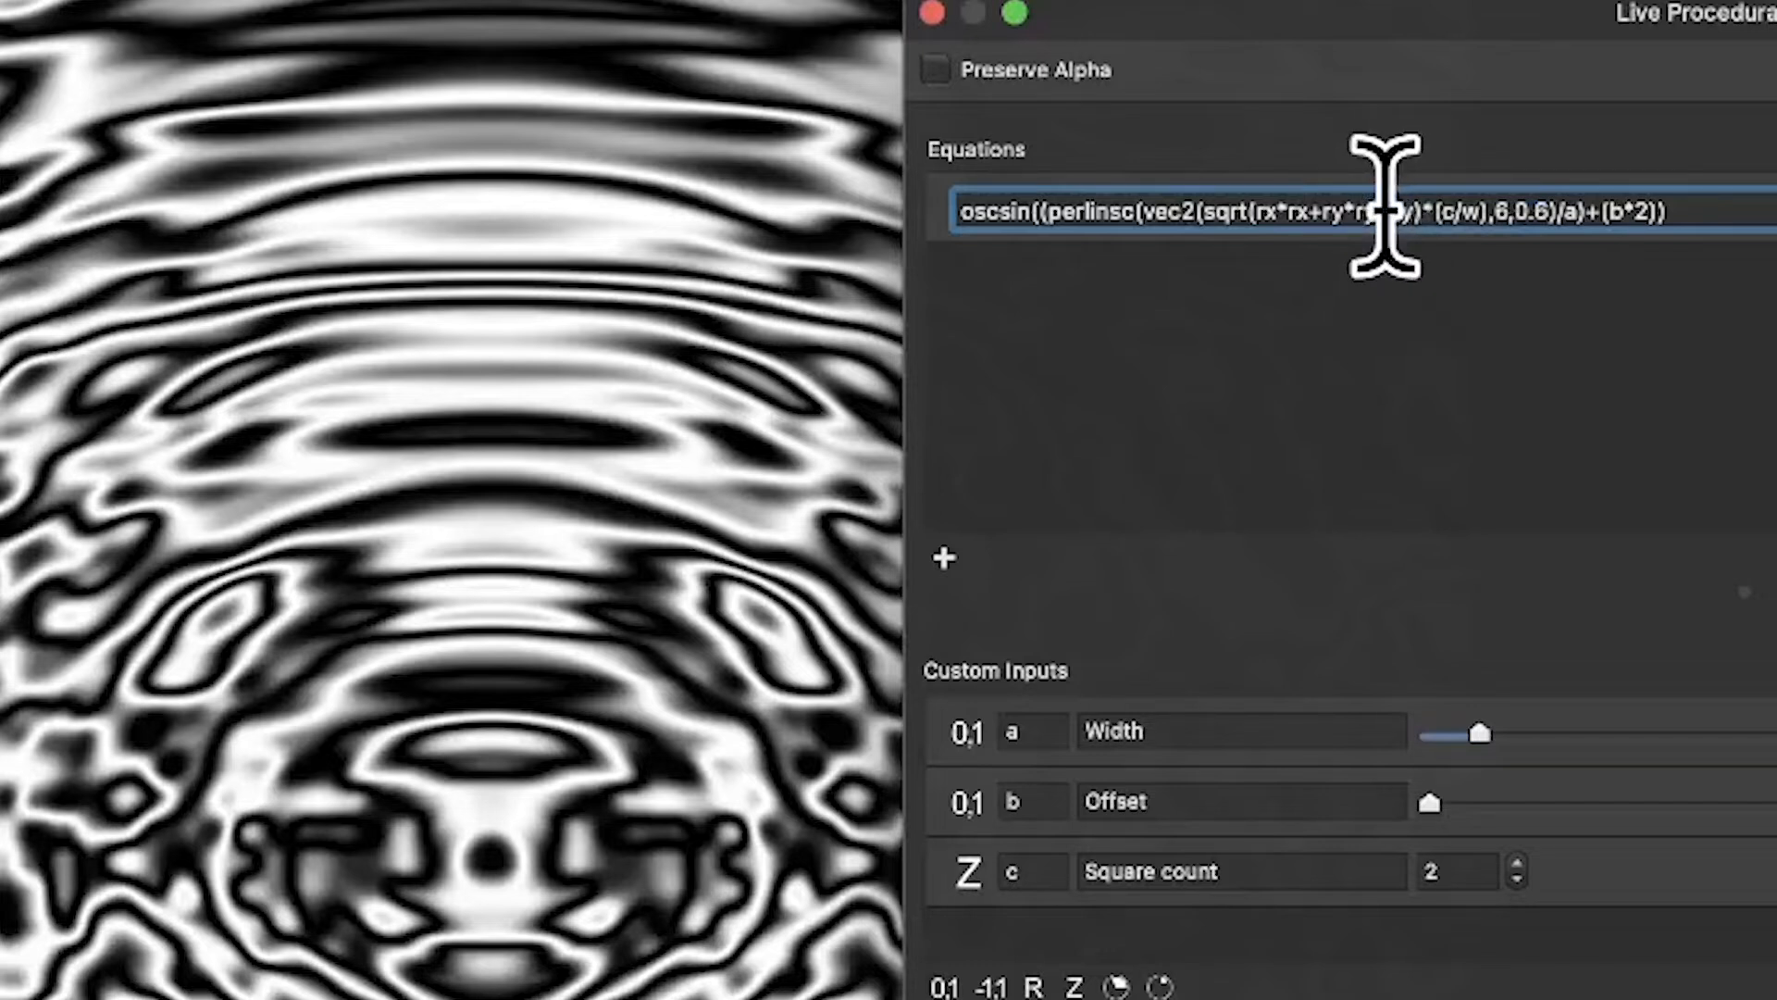
{"action": "left_click_drag", "start_coordinate": [1385, 210], "coordinate": [1224, 210]}
{"action": "key", "text": "super+c"}
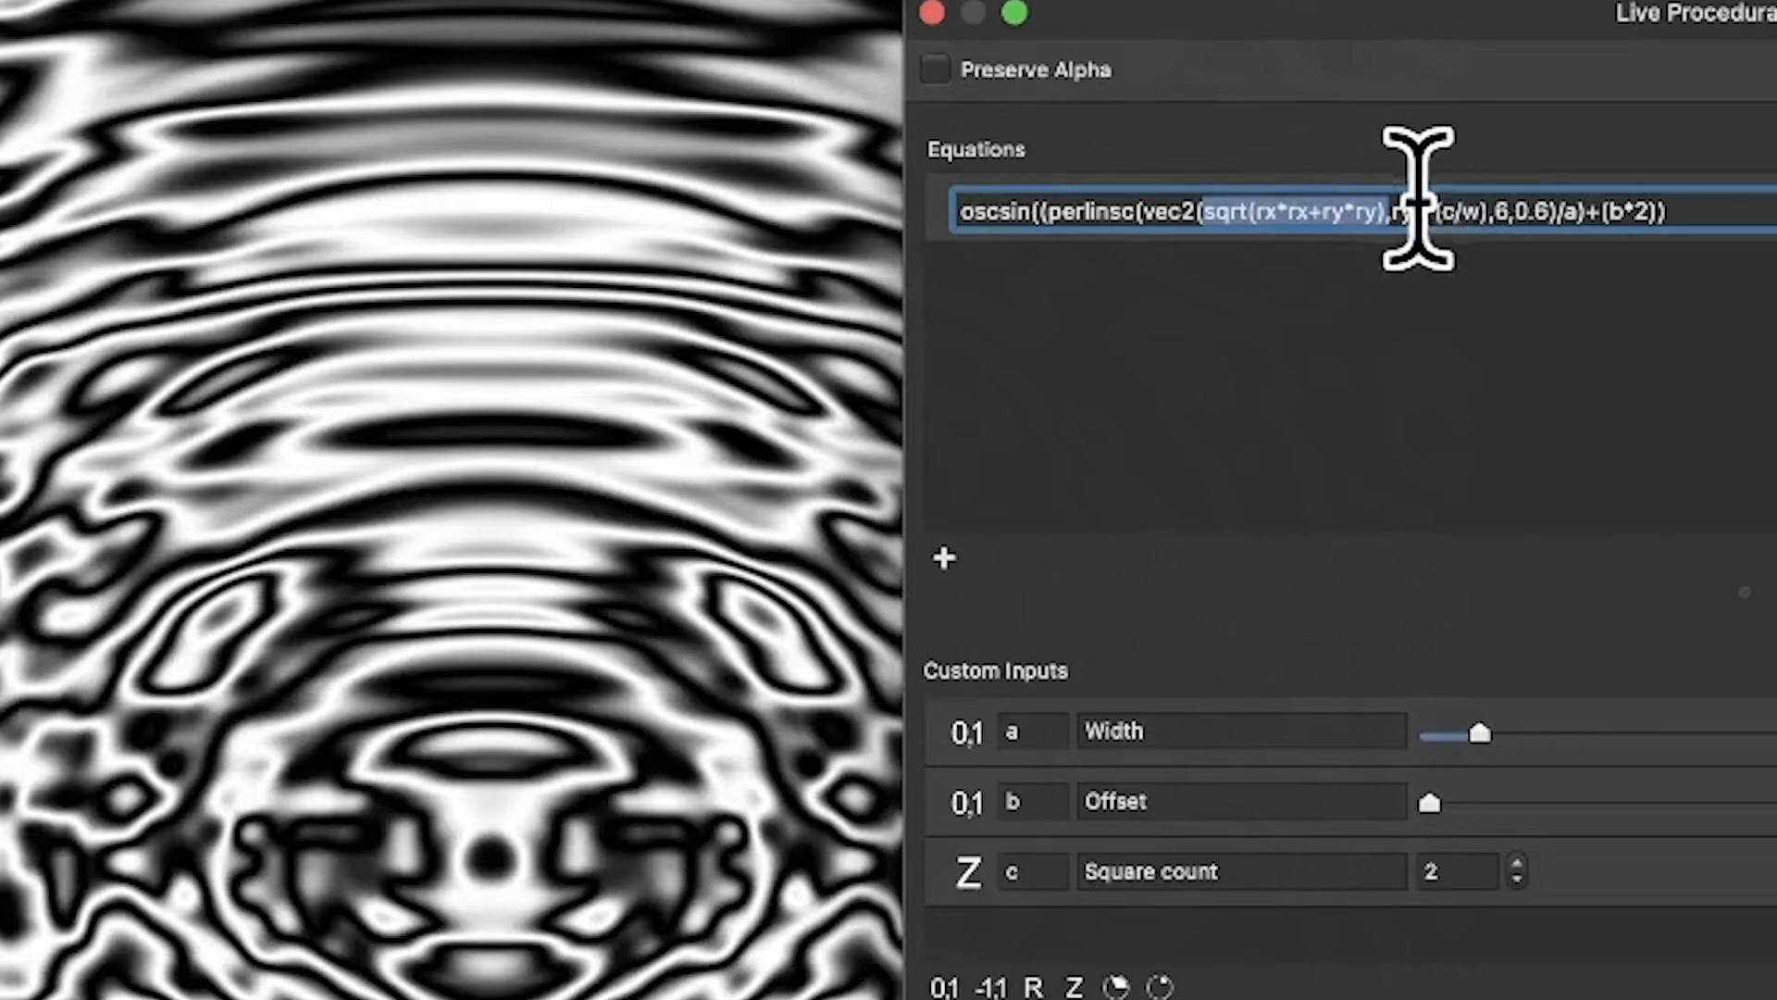
{"action": "left_click_drag", "start_coordinate": [1400, 211], "coordinate": [1666, 212]}
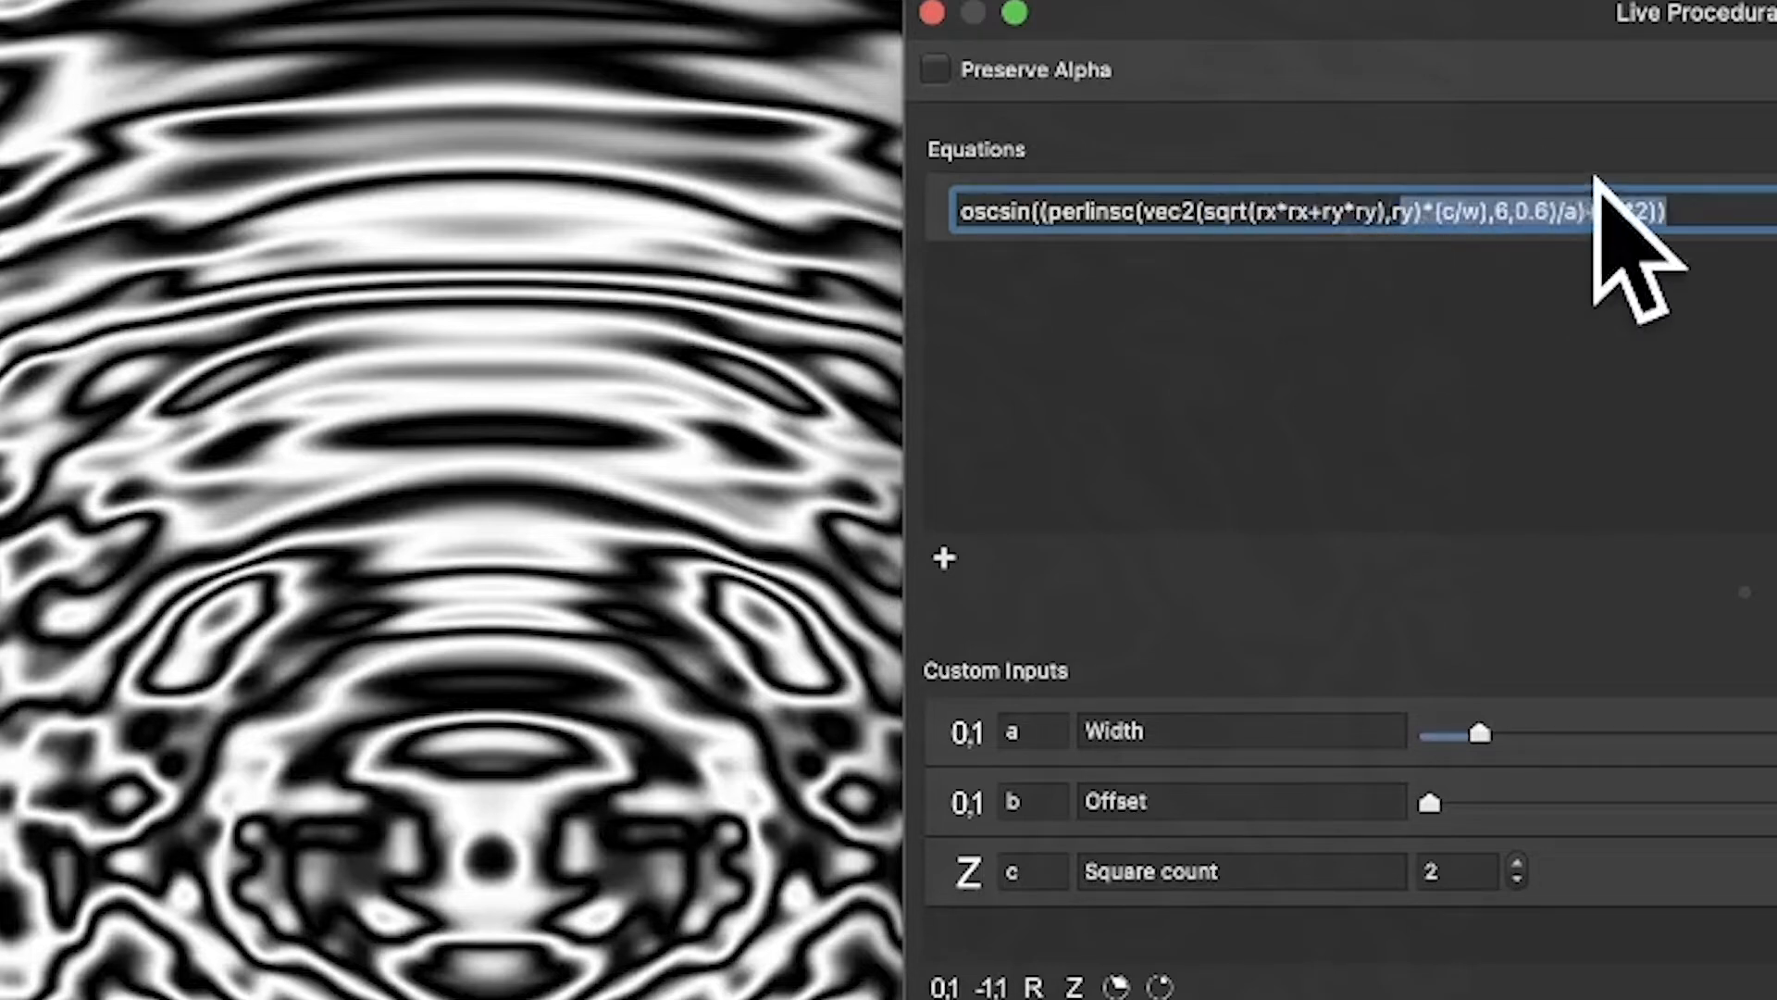
{"action": "left_click", "coordinate": [1415, 211]}
{"action": "key", "text": "BackSpace"}
{"action": "key", "text": "BackSpace"}
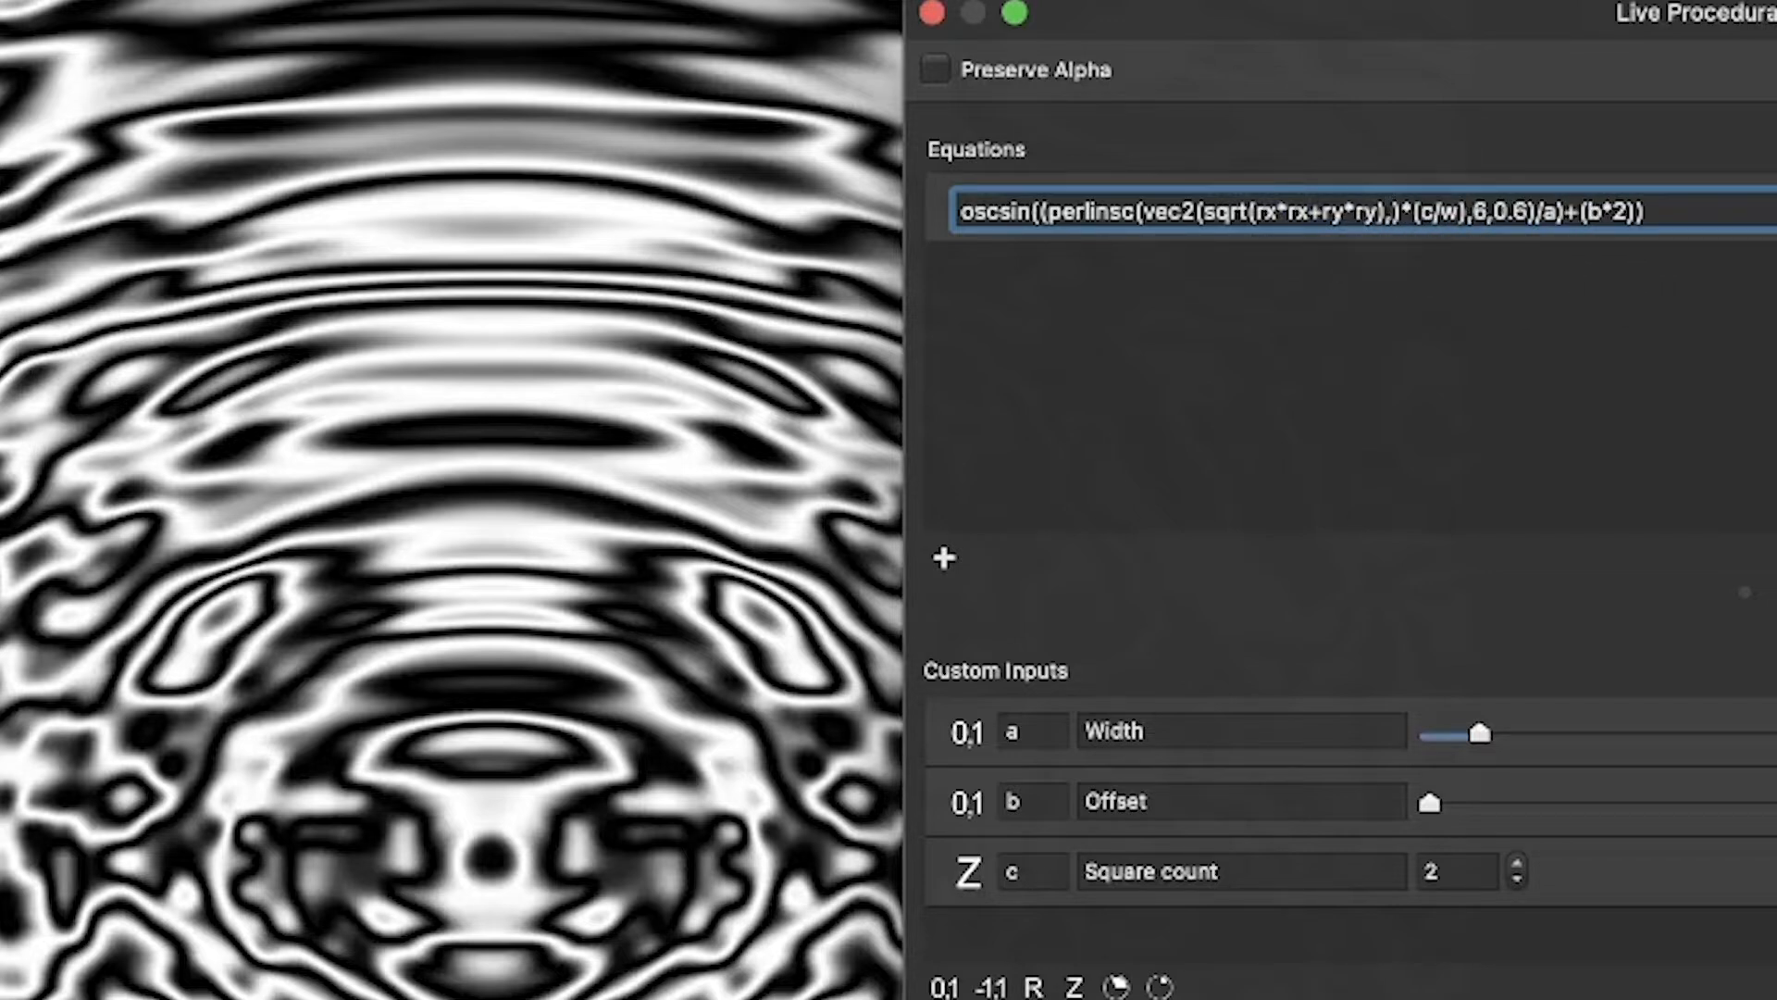
{"action": "key", "text": "super+v"}
{"action": "key", "text": "Return"}
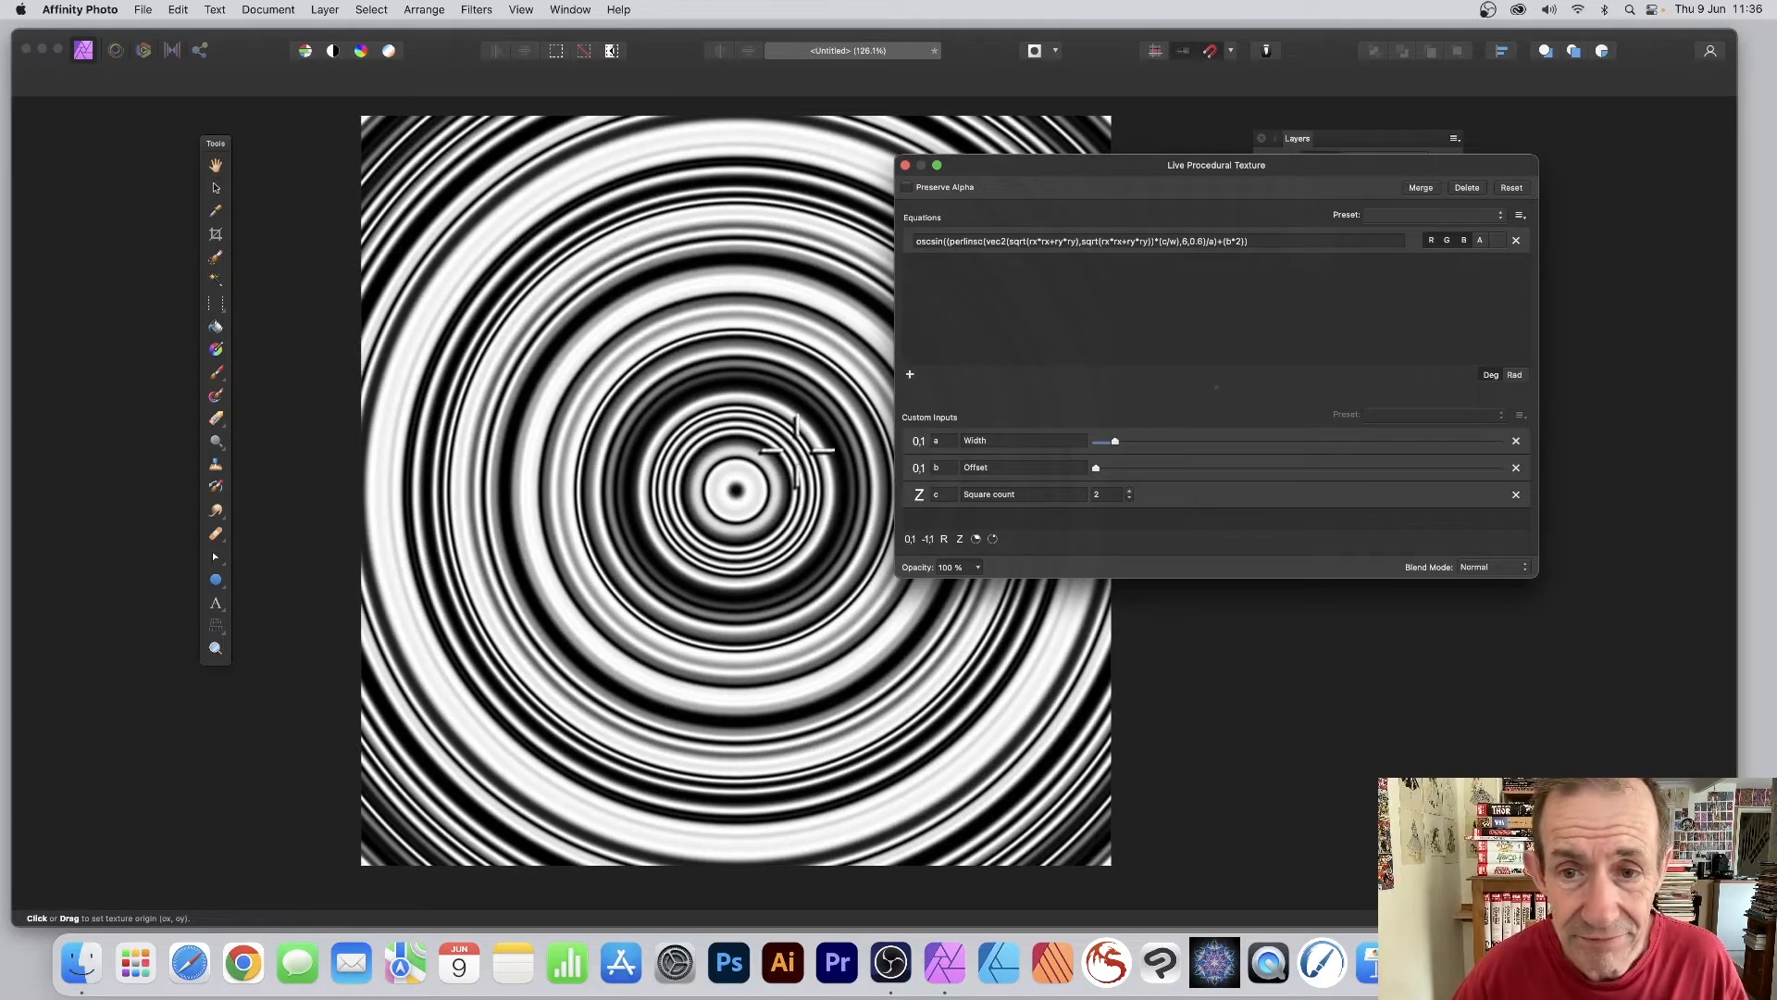
Raise the texture's Offset slightly and set its Square count to 4.
{"action": "mouse_move", "coordinate": [1118, 441]}
{"action": "left_mouse_down"}
{"action": "mouse_move", "coordinate": [1236, 447]}
{"action": "mouse_move", "coordinate": [1118, 444]}
{"action": "mouse_move", "coordinate": [1253, 469]}
{"action": "mouse_move", "coordinate": [1113, 469]}
{"action": "left_mouse_up"}
{"action": "left_click", "coordinate": [1130, 491]}
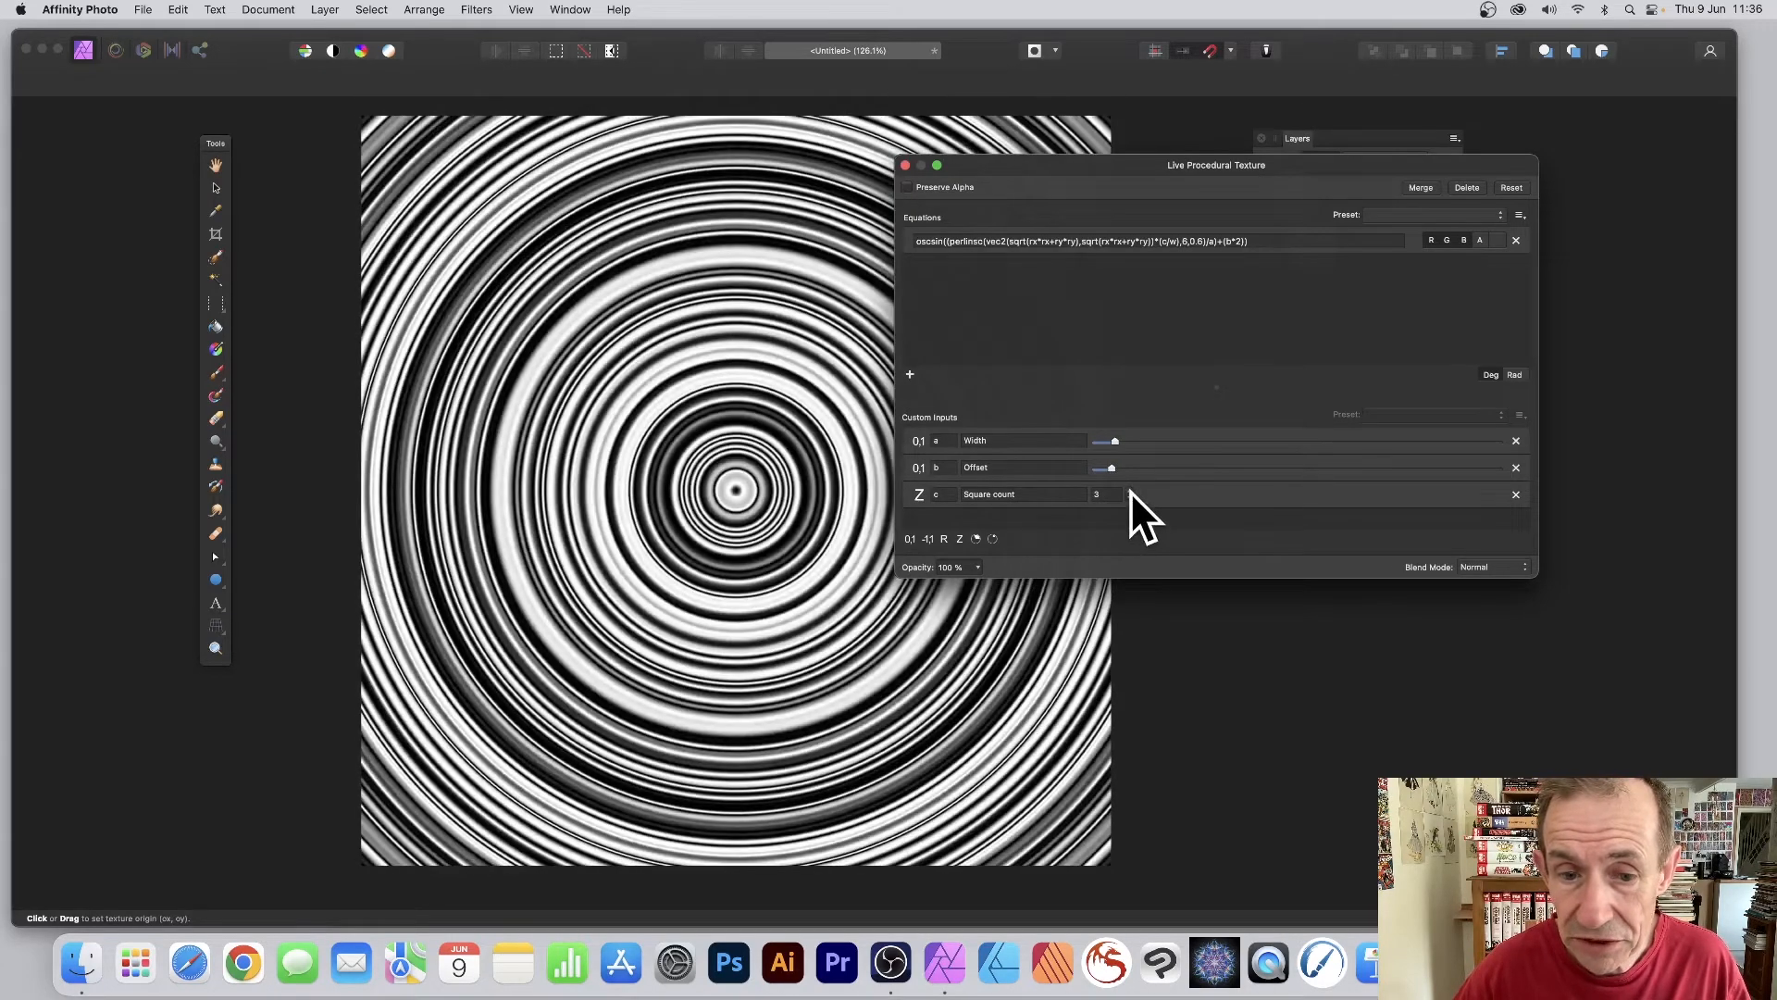
{"action": "left_click", "coordinate": [1129, 490]}
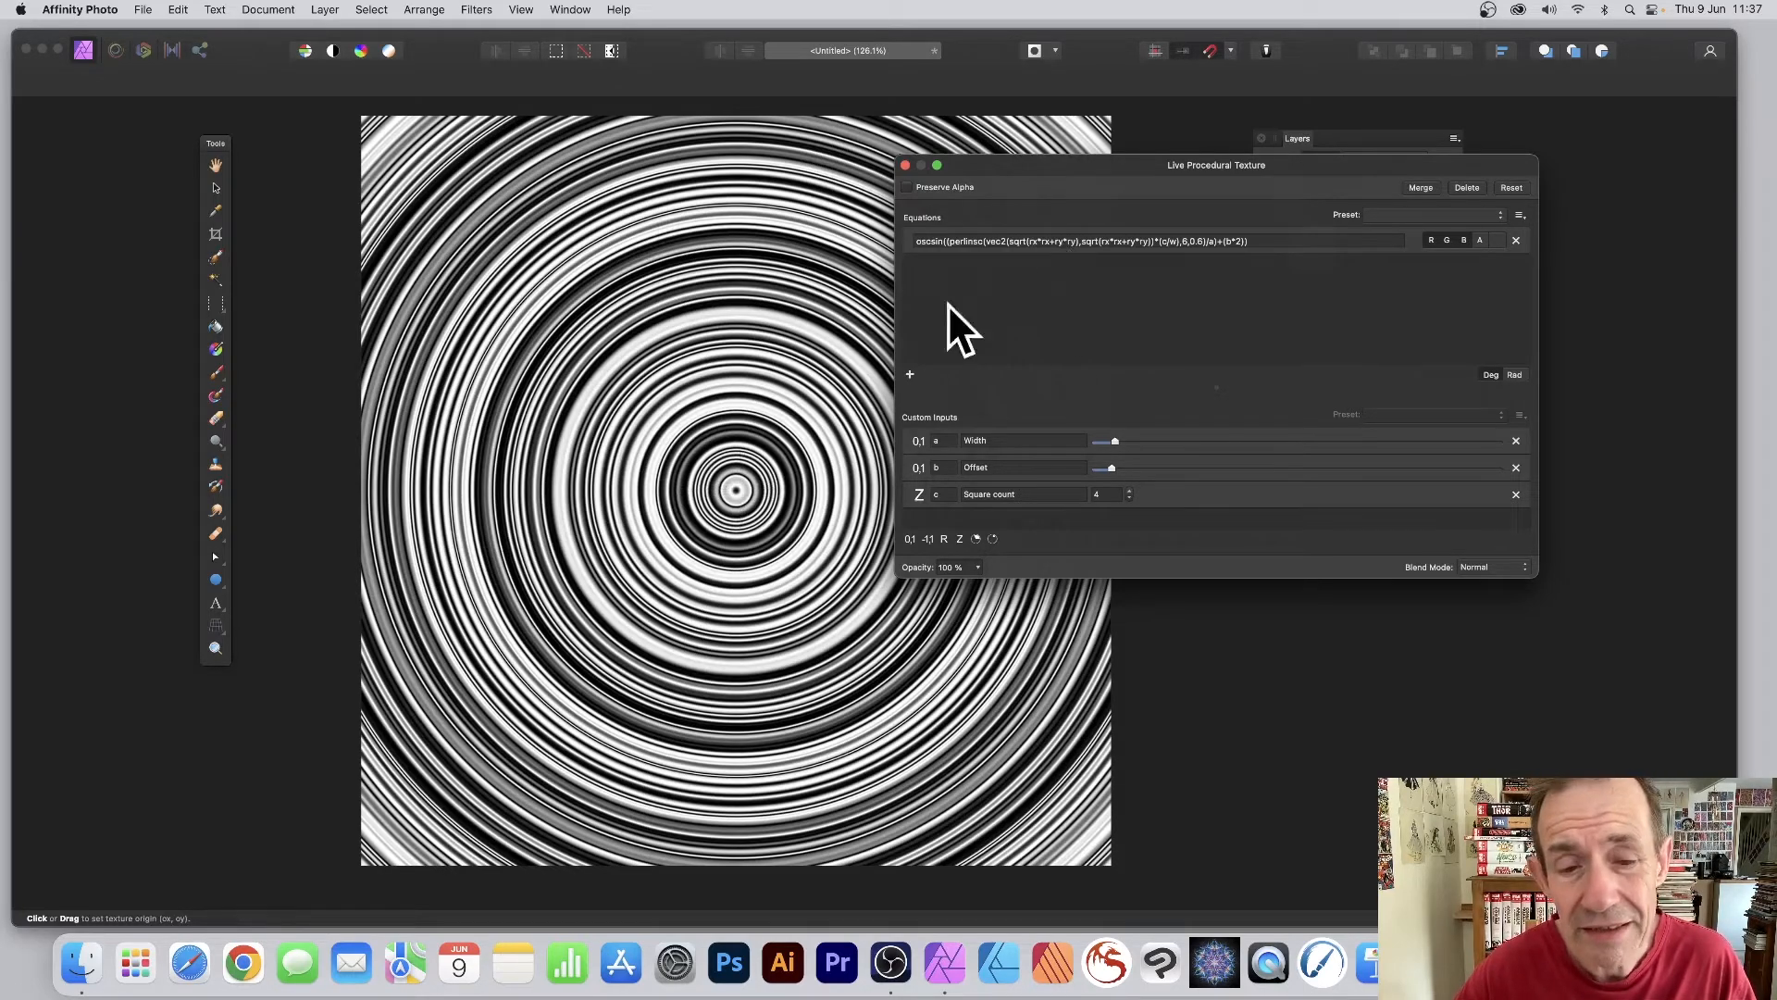
Move the texture origin to the image's lower-right corner and set the texture's blend mode to Linear Burn.
{"action": "left_click_drag", "start_coordinate": [774, 466], "coordinate": [1133, 860]}
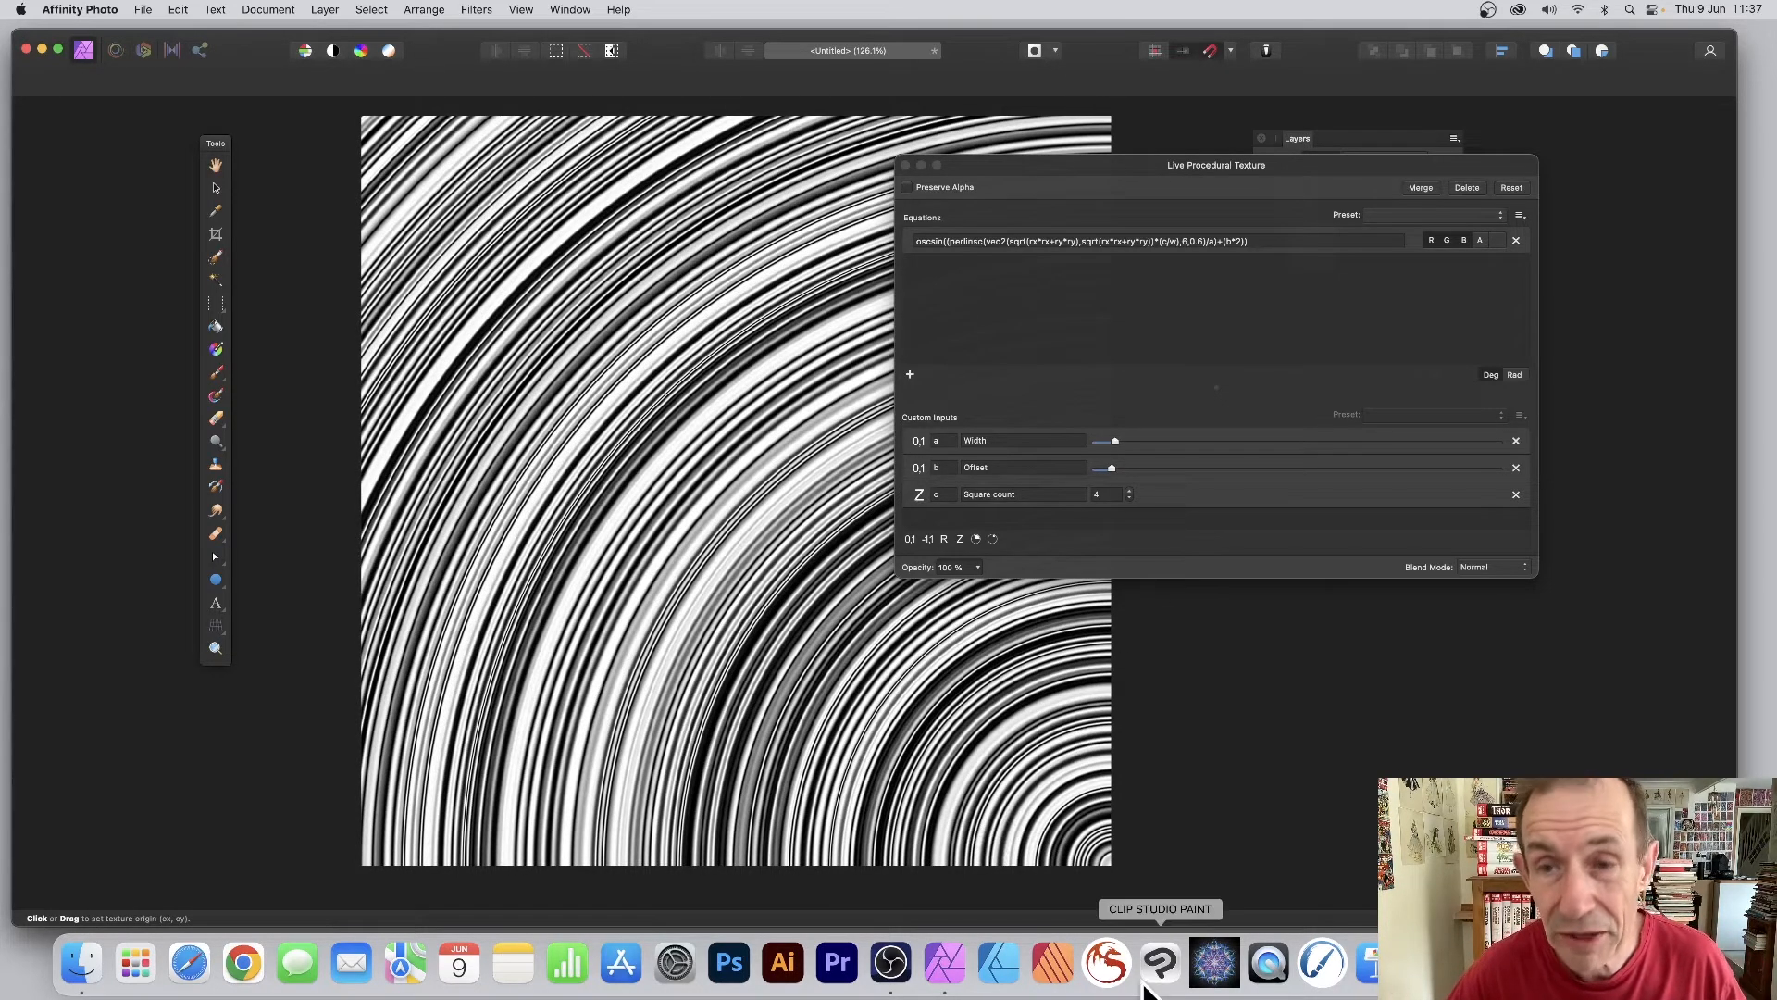
{"action": "left_click_drag", "start_coordinate": [1318, 165], "coordinate": [1186, 122]}
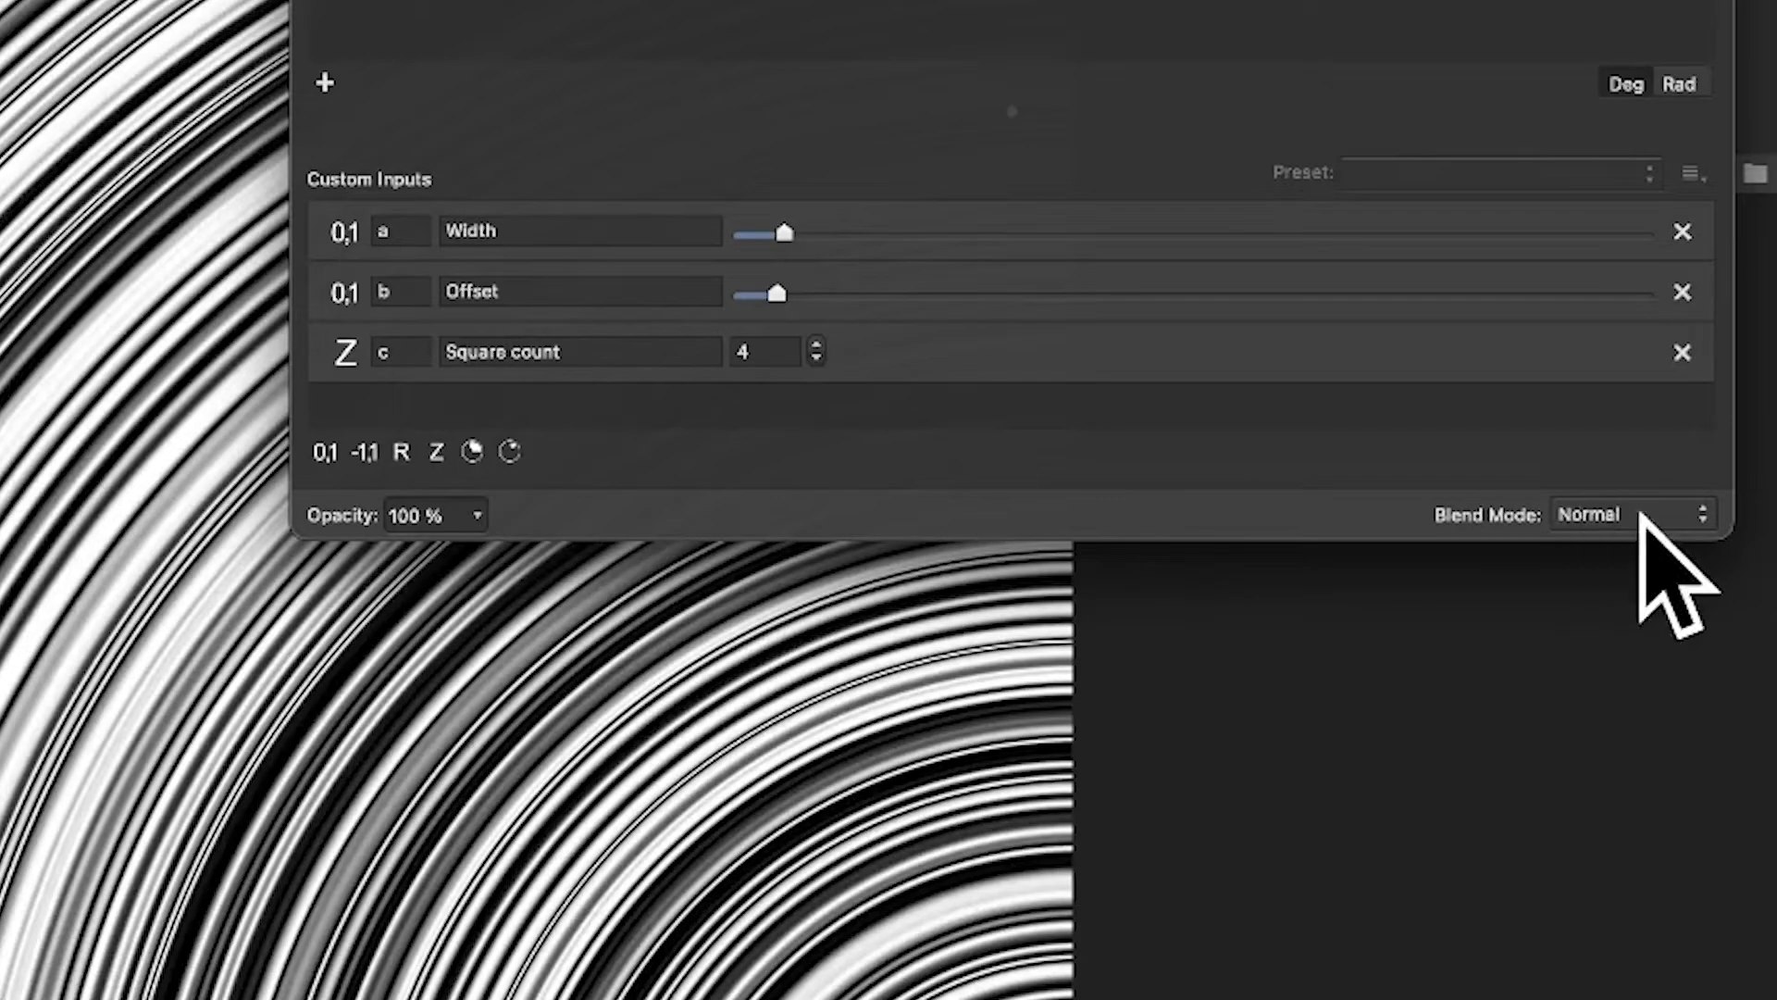
{"action": "left_click", "coordinate": [1612, 515]}
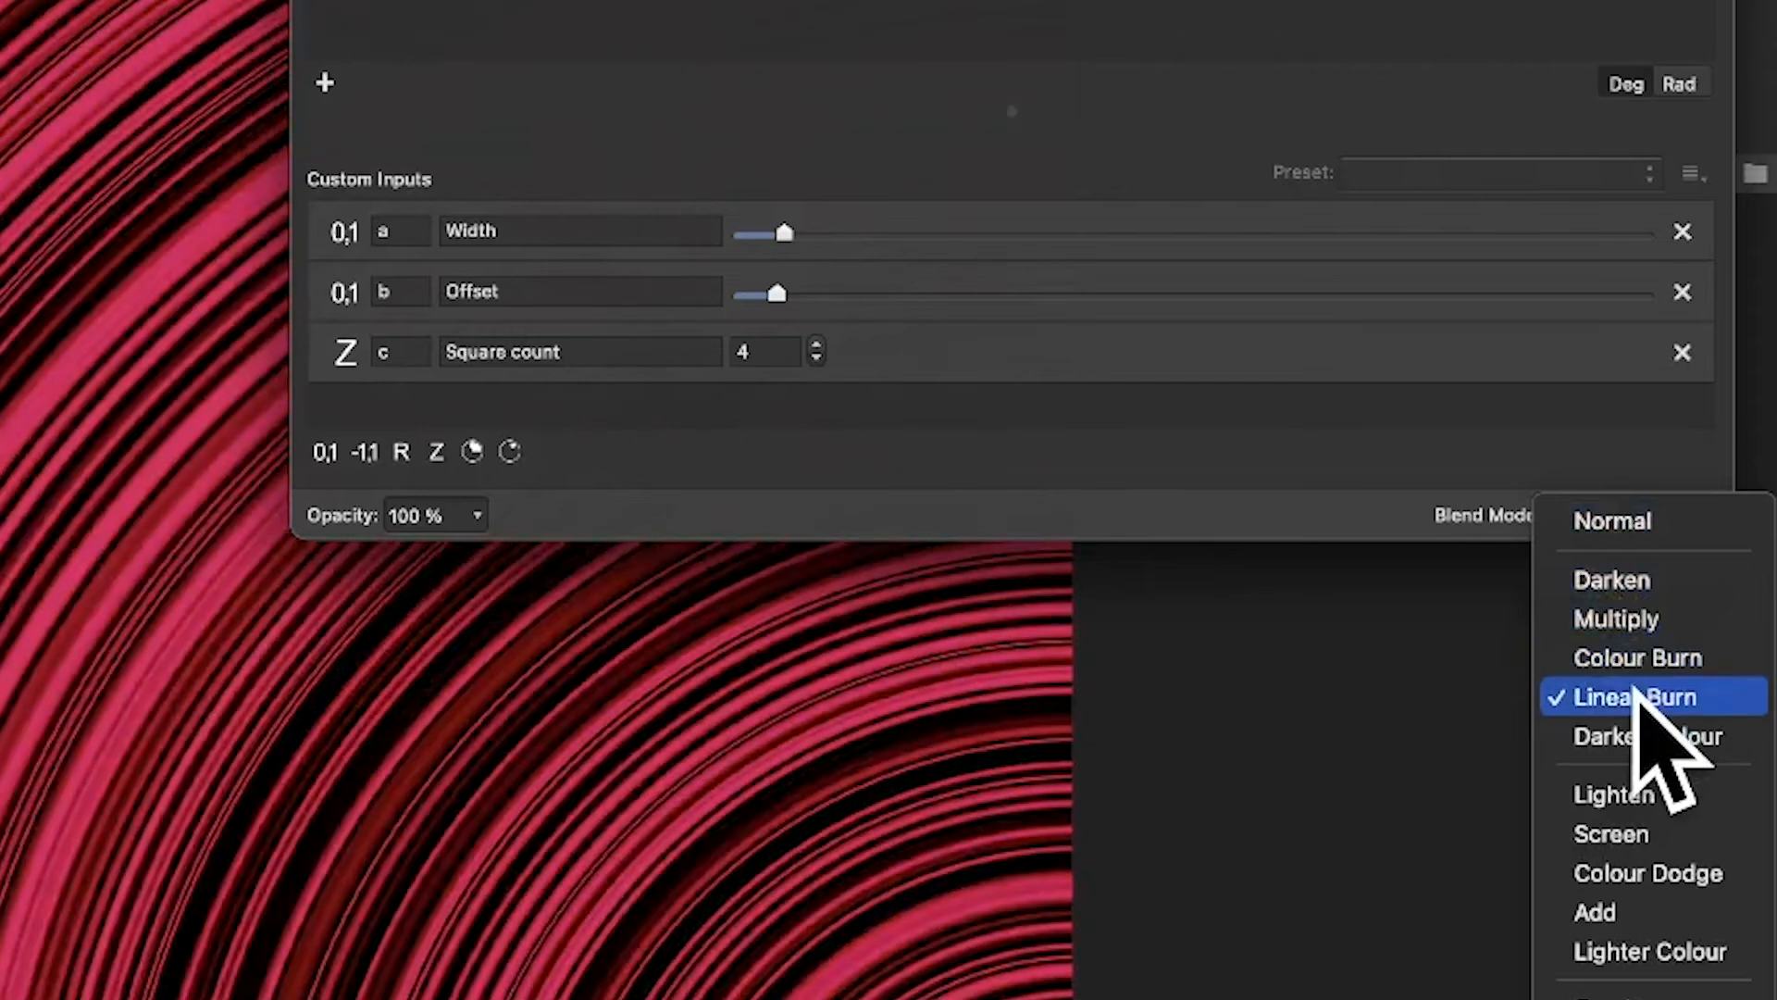
{"action": "left_click", "coordinate": [1635, 696]}
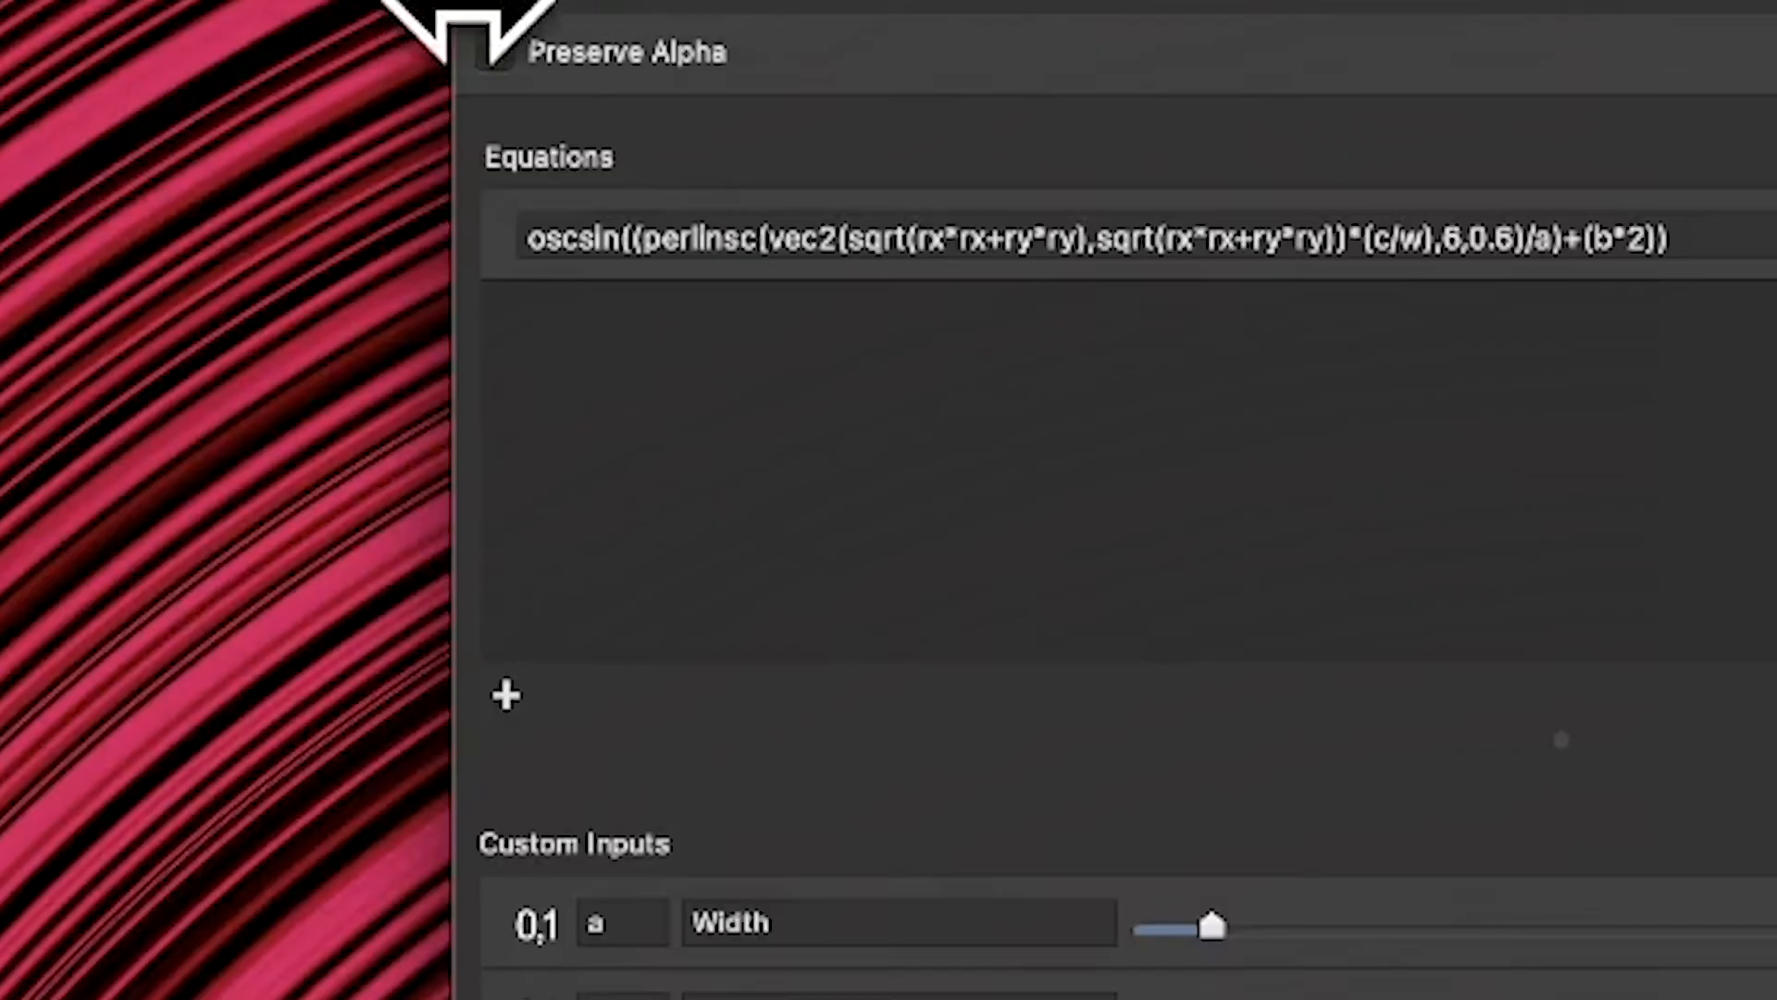
Select the whole equation and look through the available procedural texture presets.
{"action": "left_click_drag", "start_coordinate": [1677, 236], "coordinate": [652, 214]}
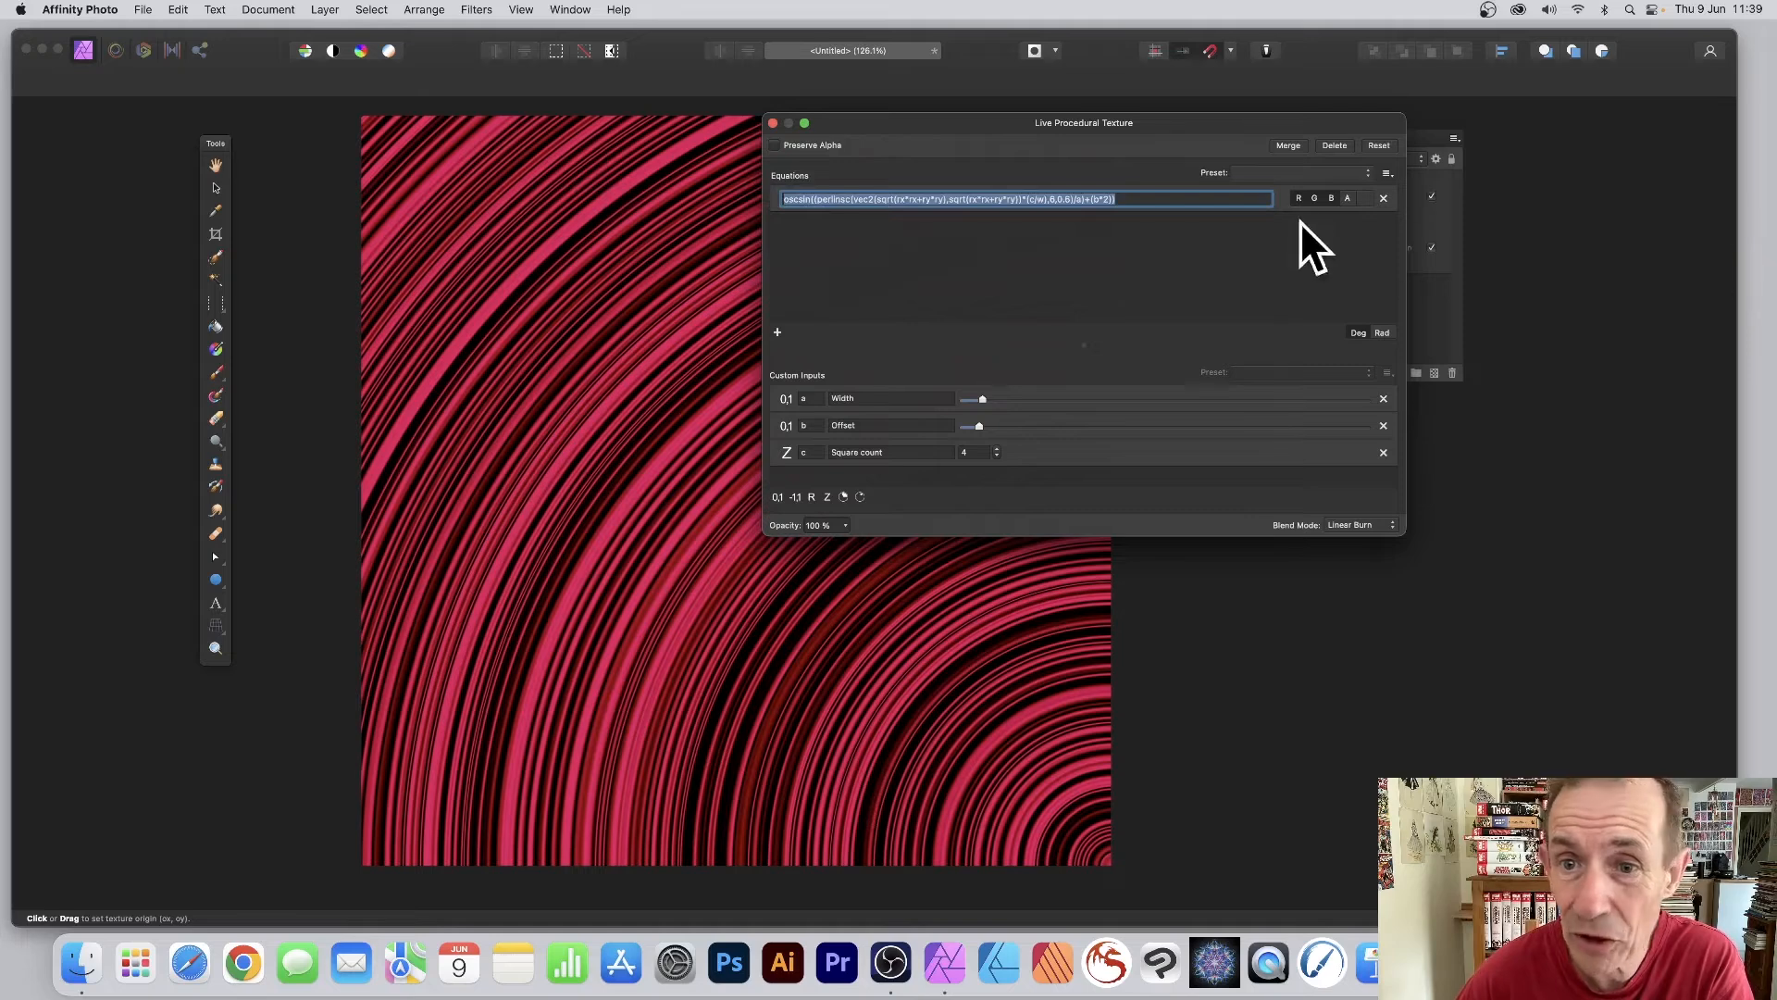
{"action": "left_click", "coordinate": [1306, 172]}
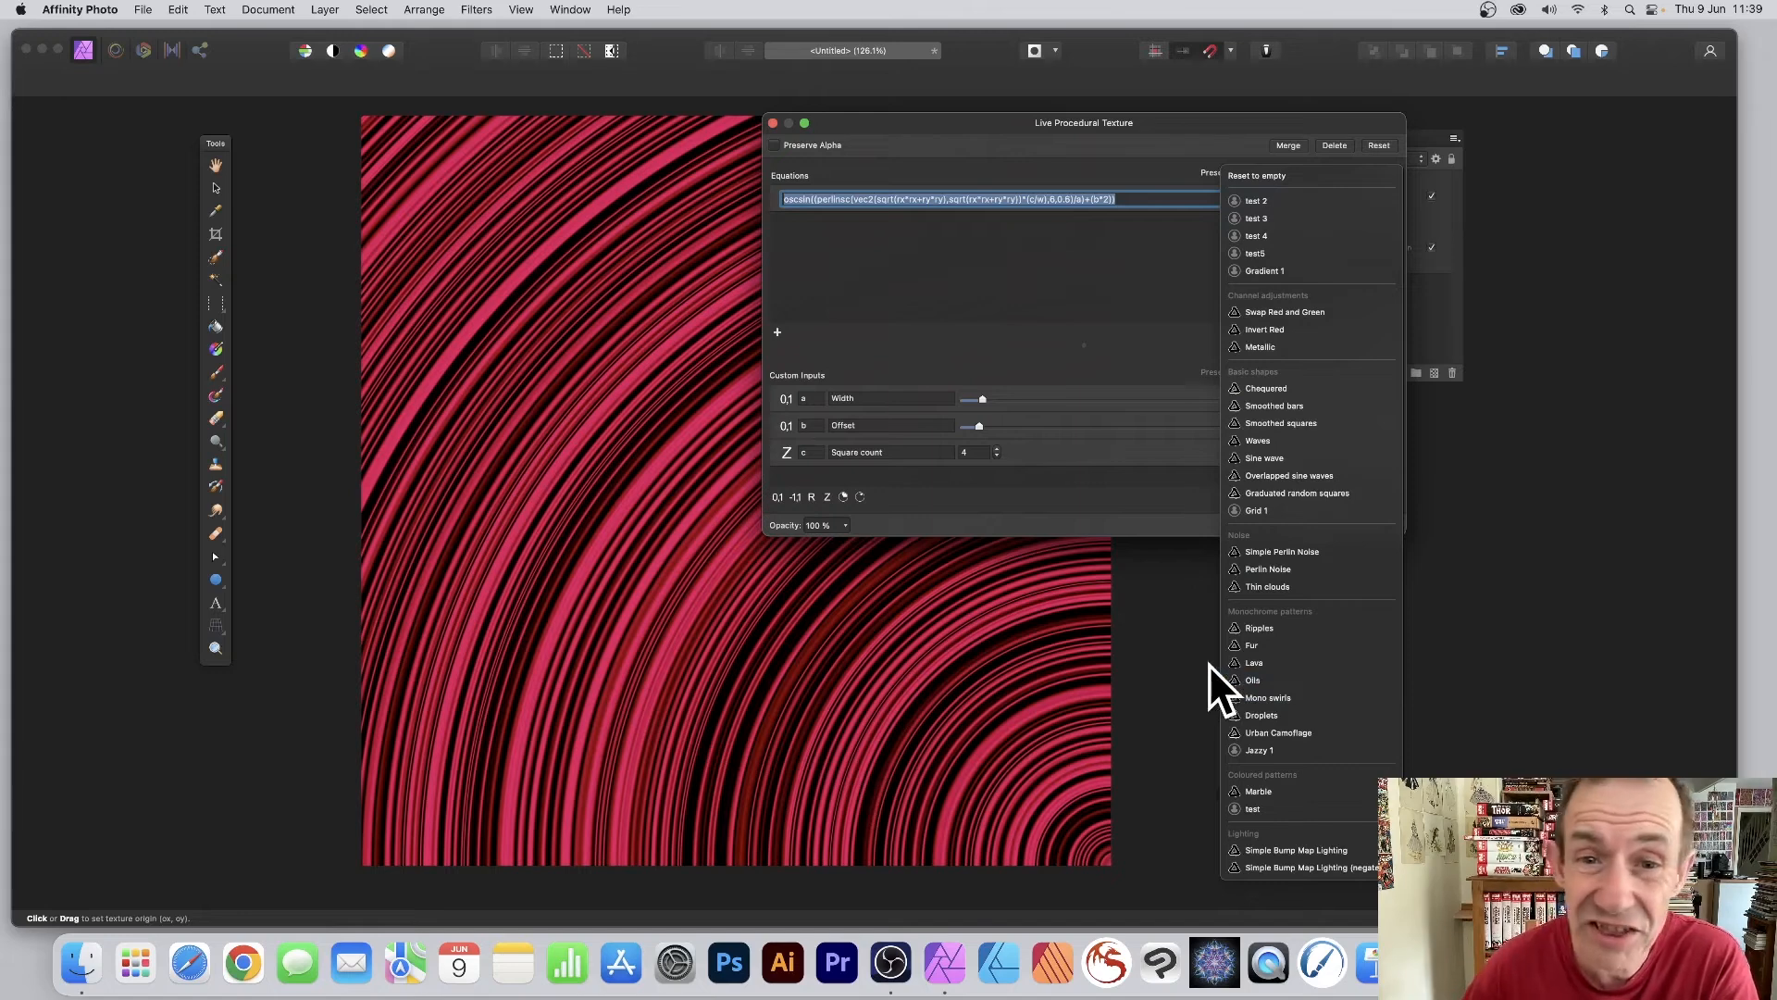
{"action": "left_click", "coordinate": [901, 189]}
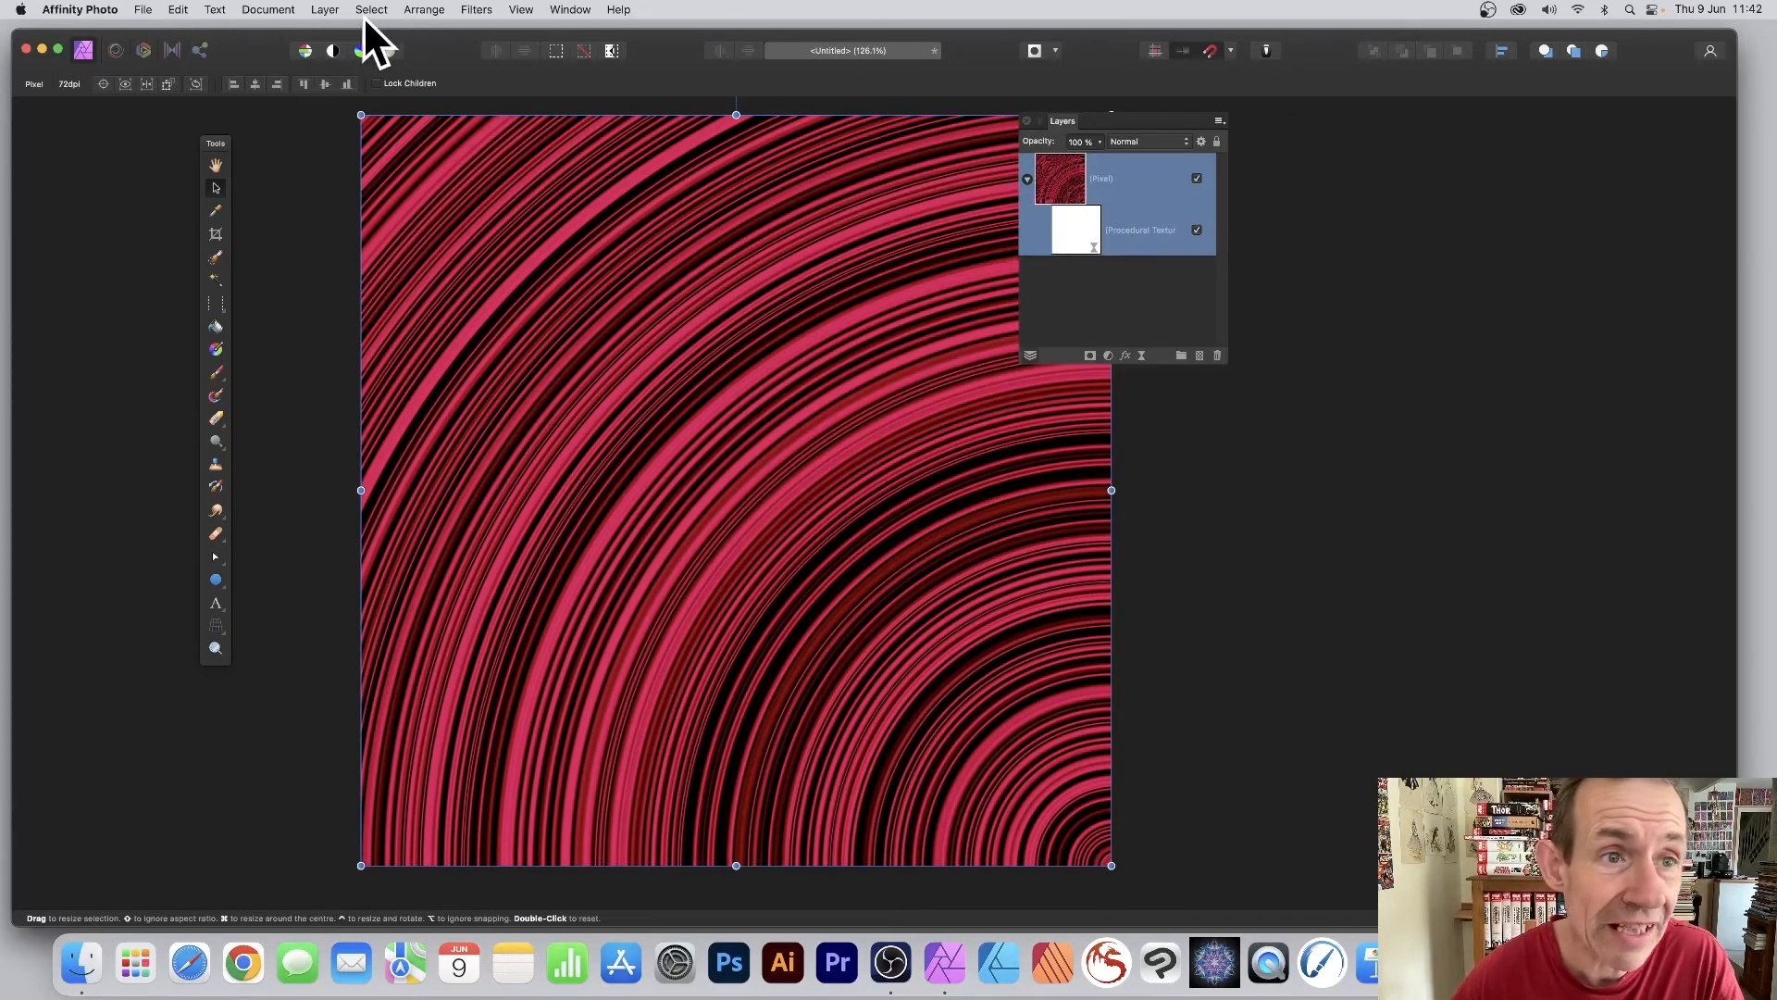
Rasterise the pixel layer together with its nested procedural texture.
{"action": "left_click", "coordinate": [325, 10]}
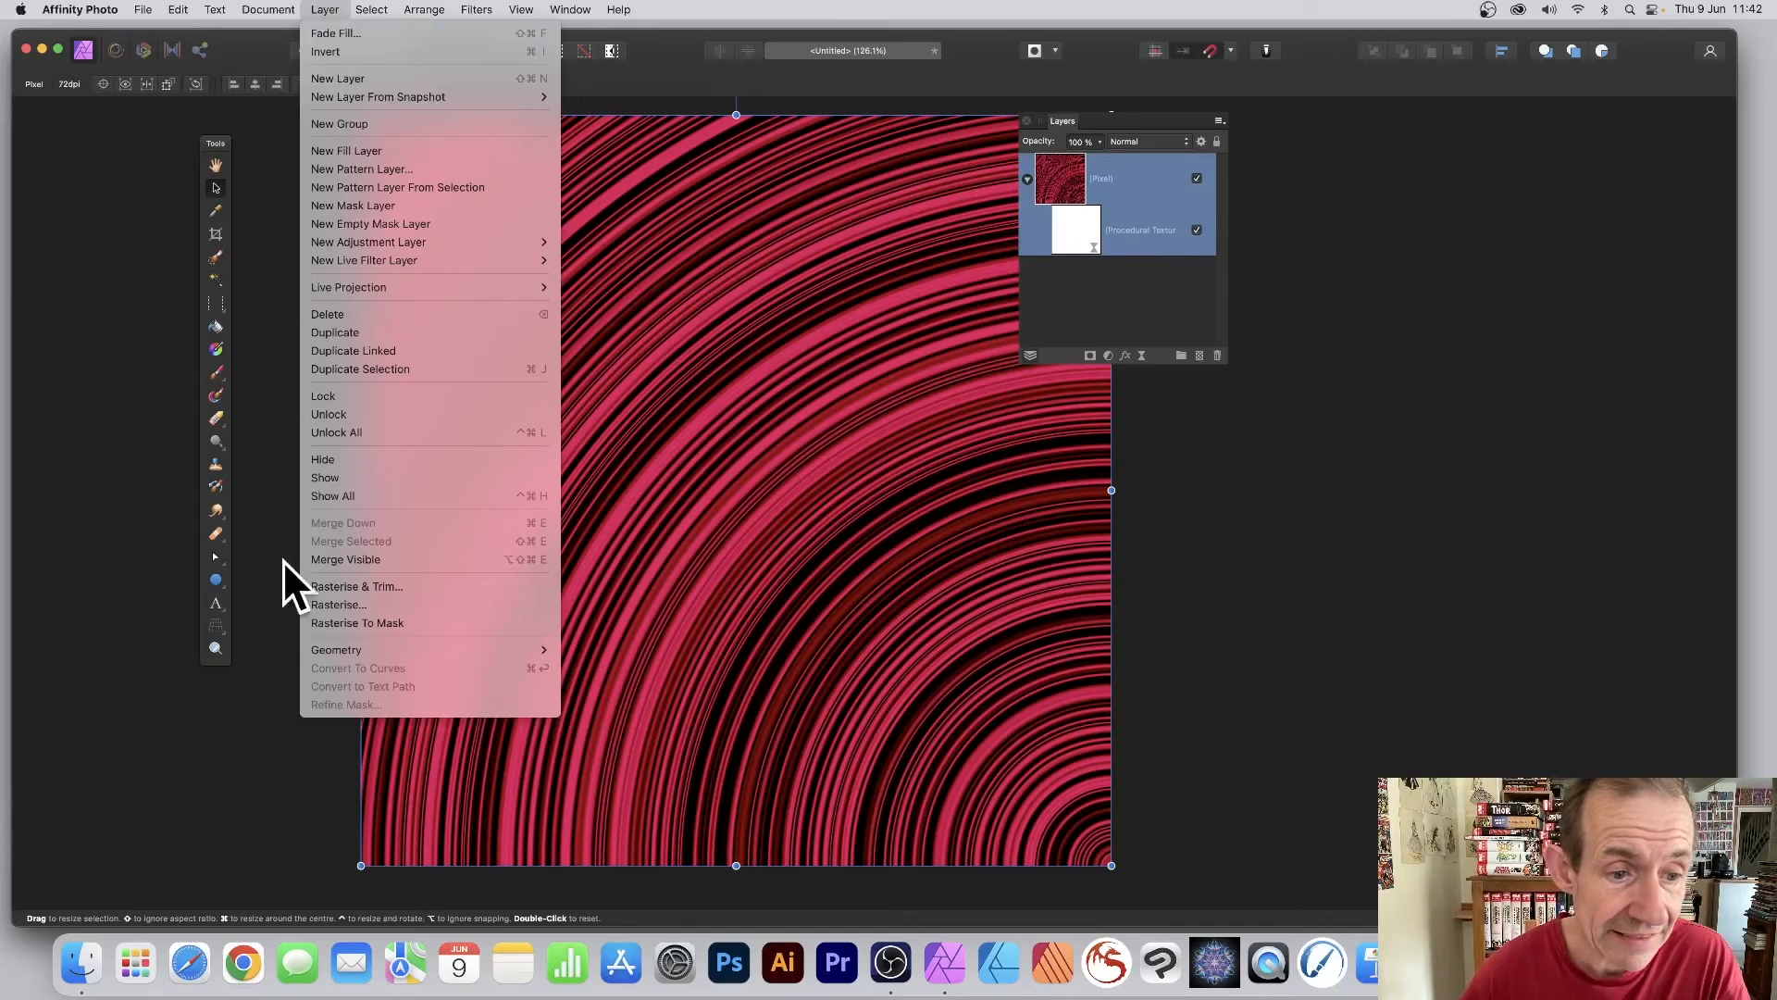
{"action": "left_click", "coordinate": [361, 604]}
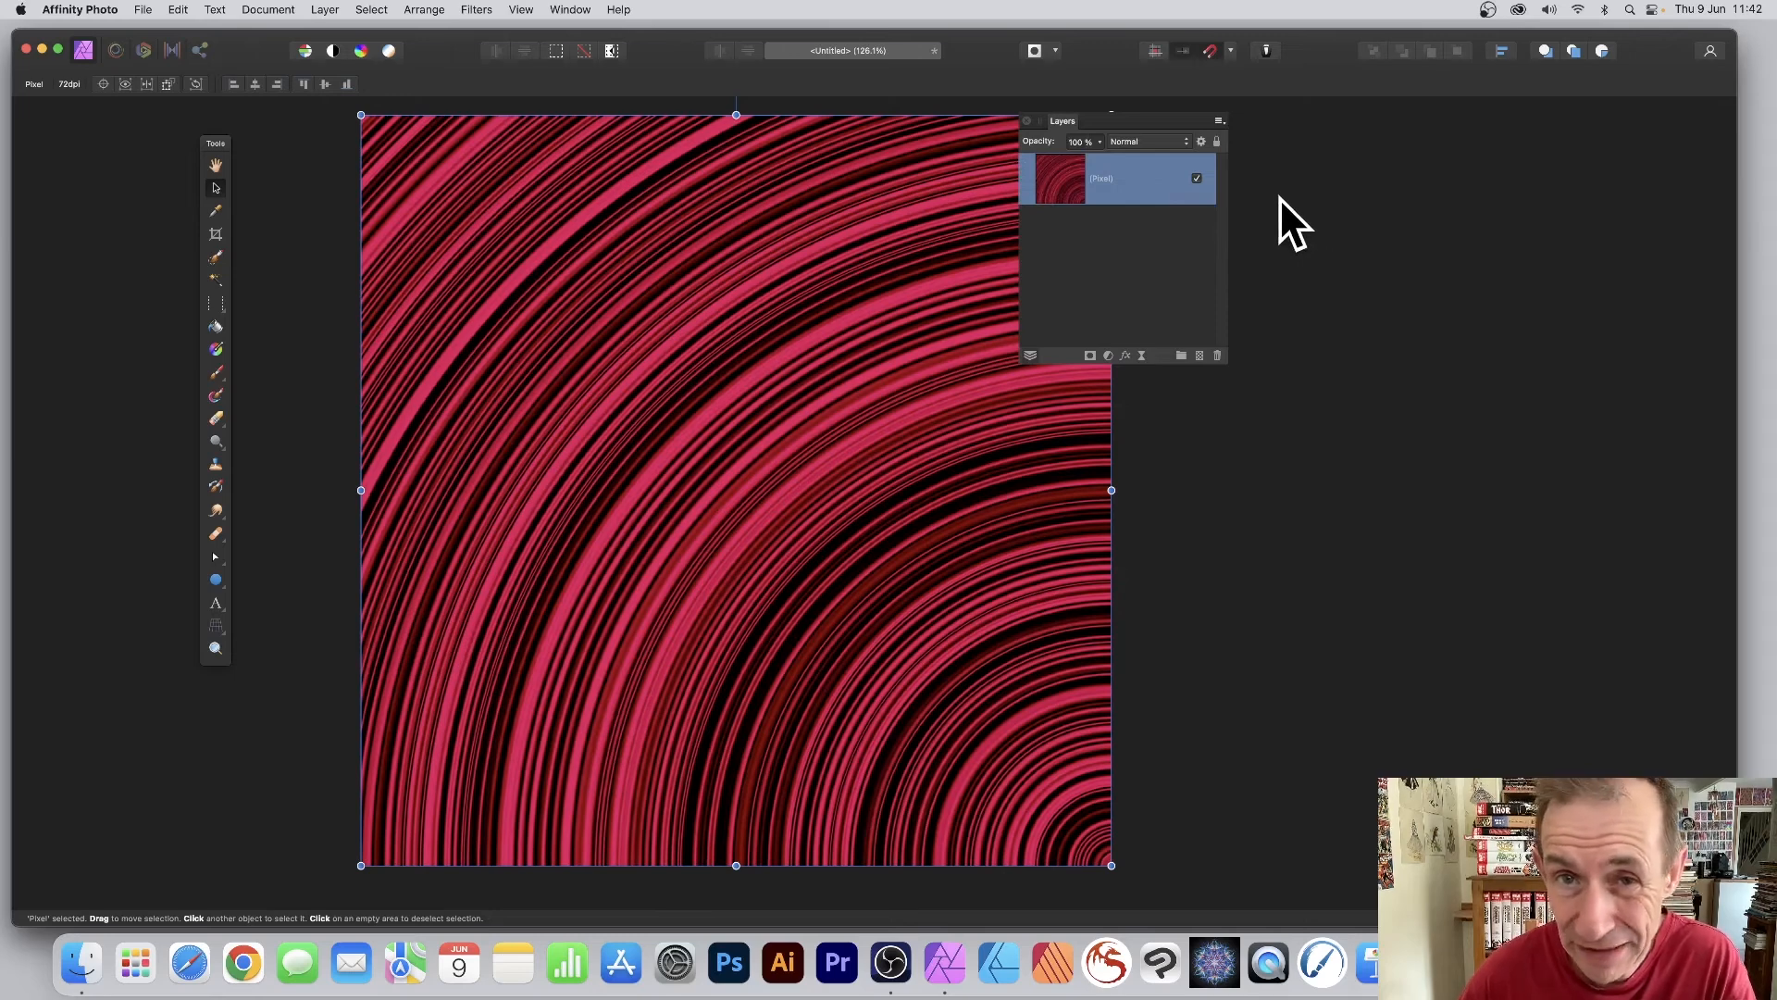
Start the Deform distortion on the rasterised layer and place handles in the upper-left, upper-right and lower-central areas of the image.
{"action": "left_click", "coordinate": [494, 11]}
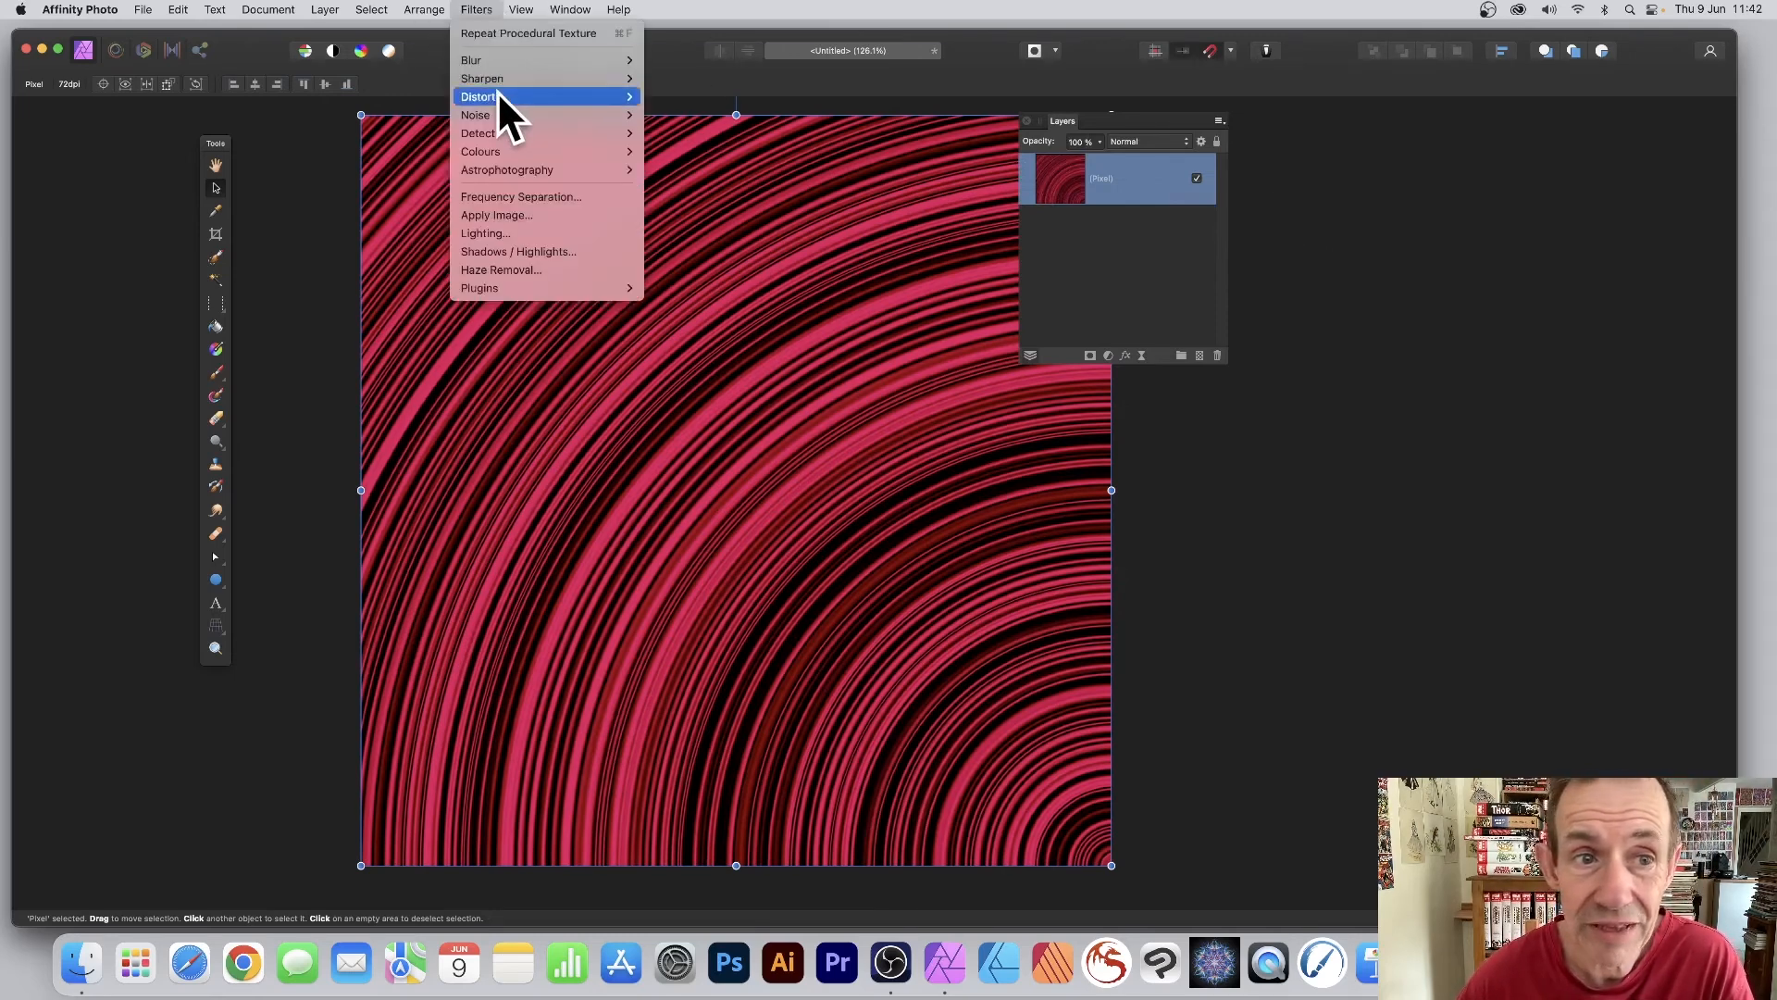
{"action": "mouse_move", "coordinate": [497, 94]}
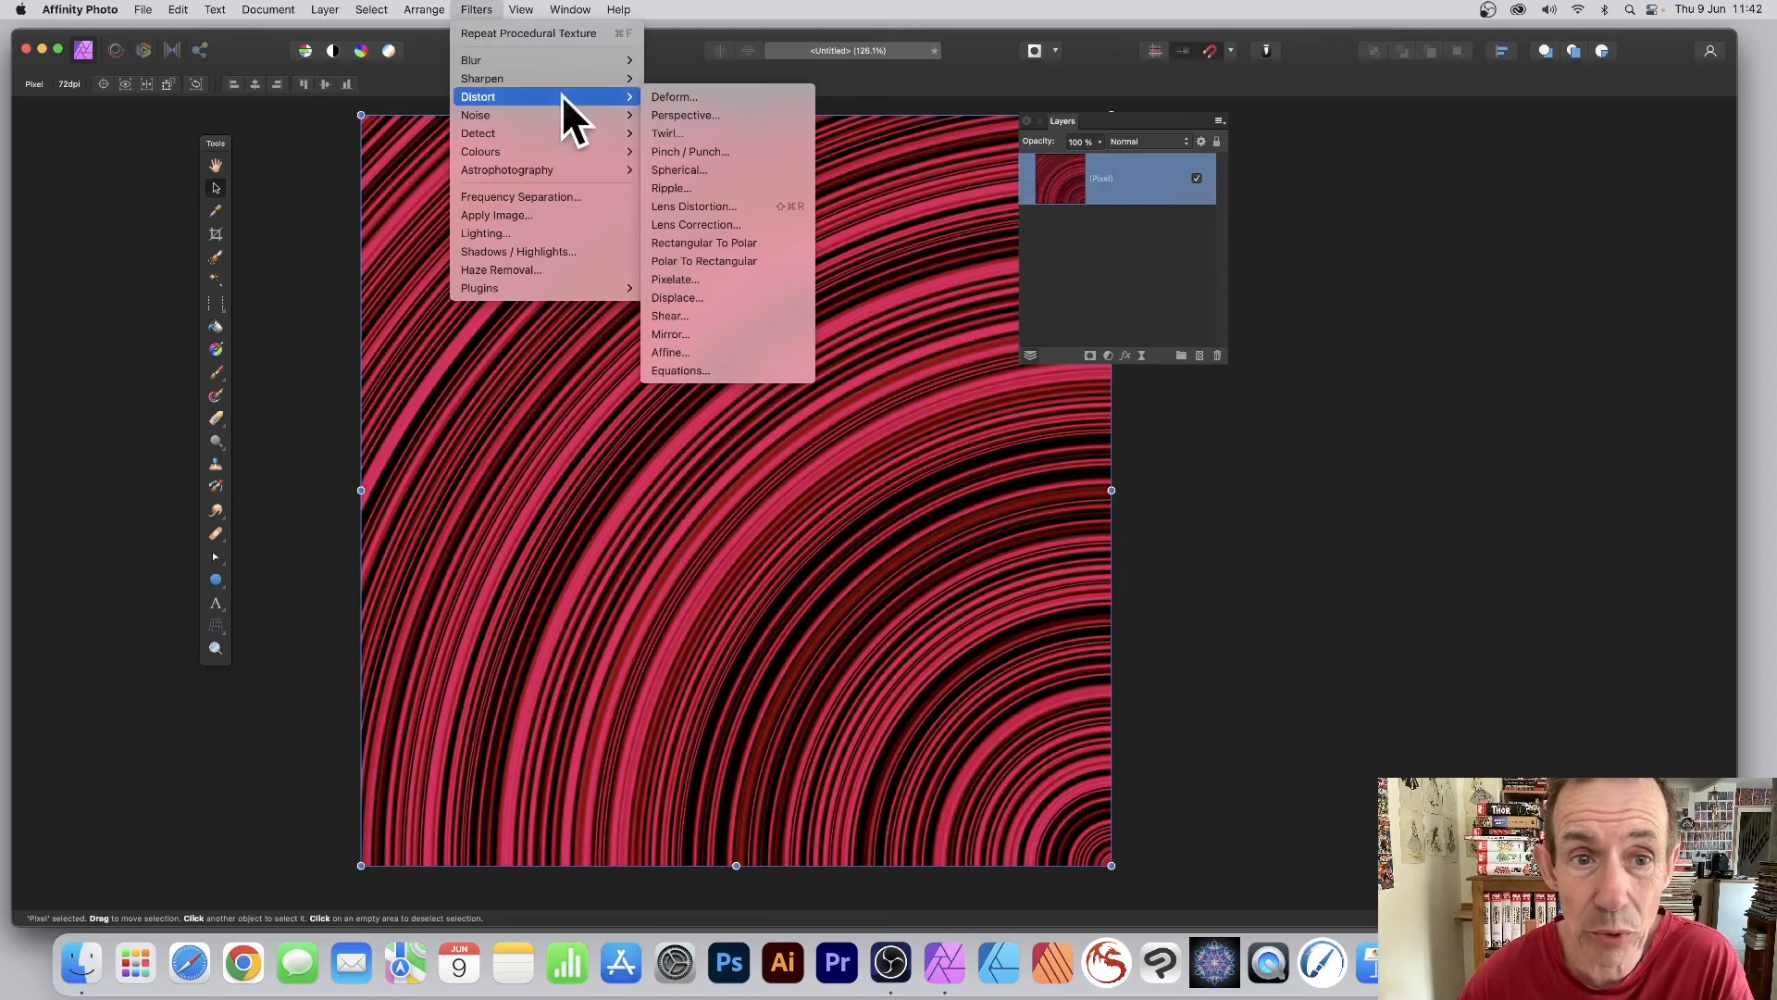
{"action": "left_click", "coordinate": [713, 97]}
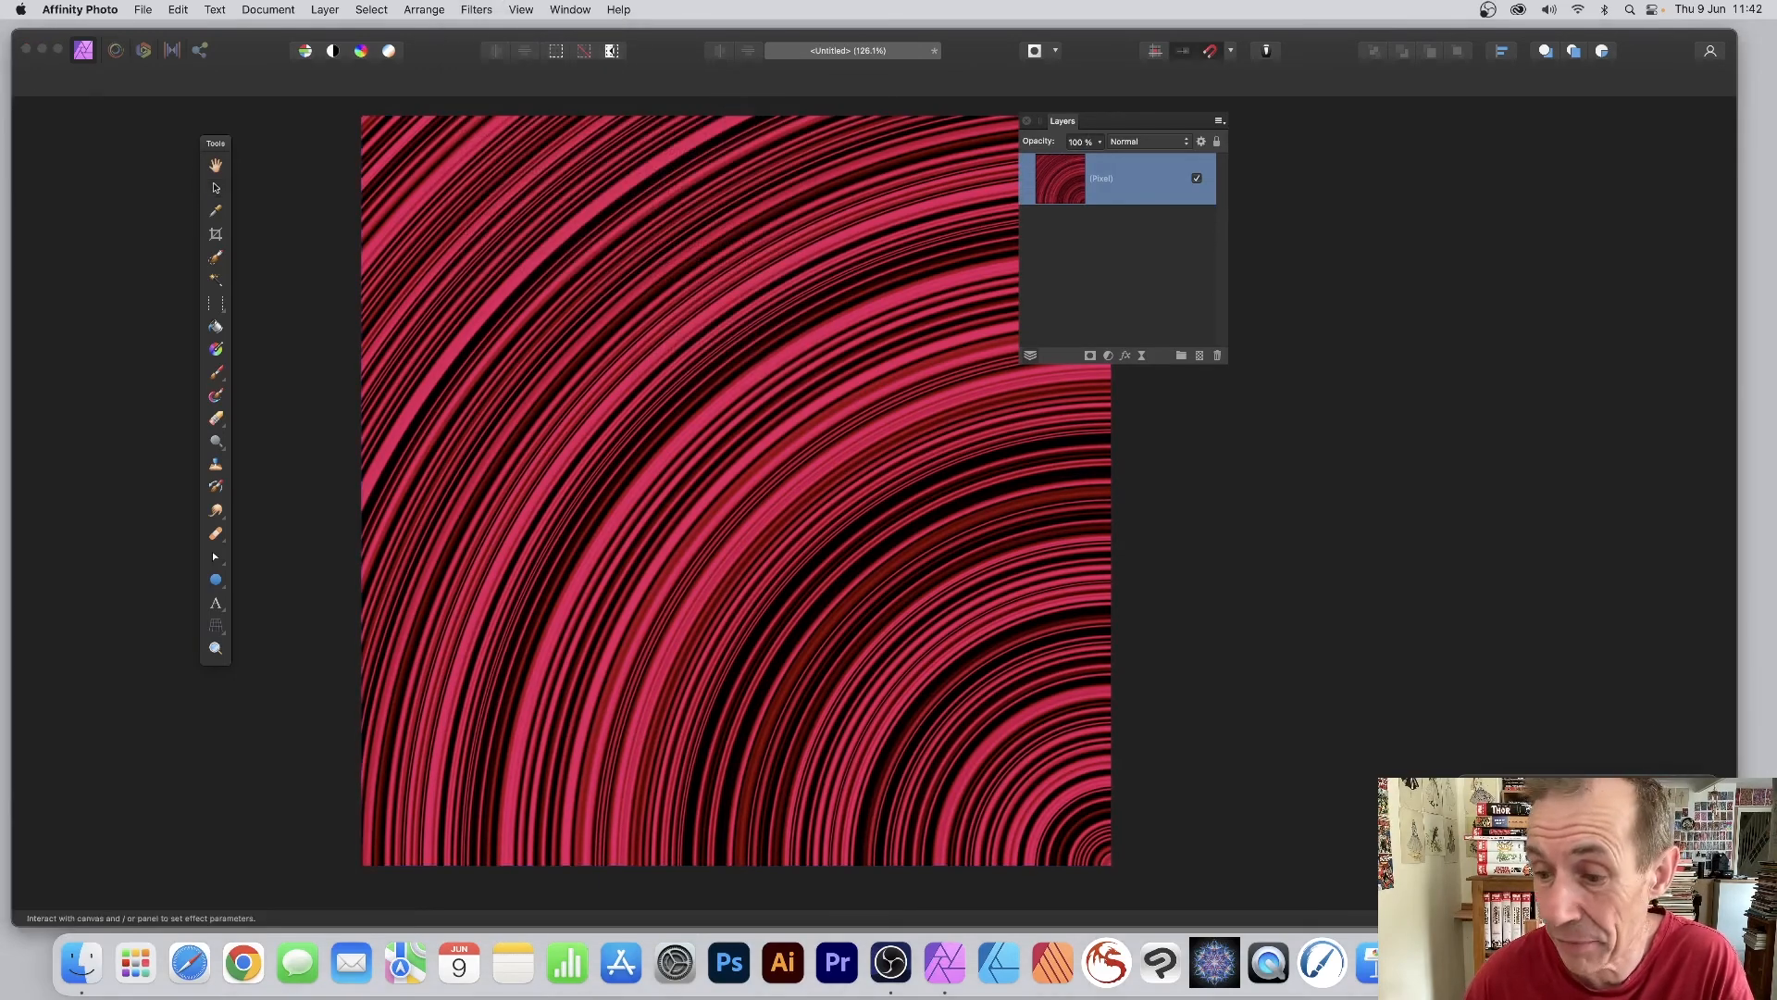
{"action": "left_click", "coordinate": [602, 238]}
{"action": "left_click", "coordinate": [839, 238]}
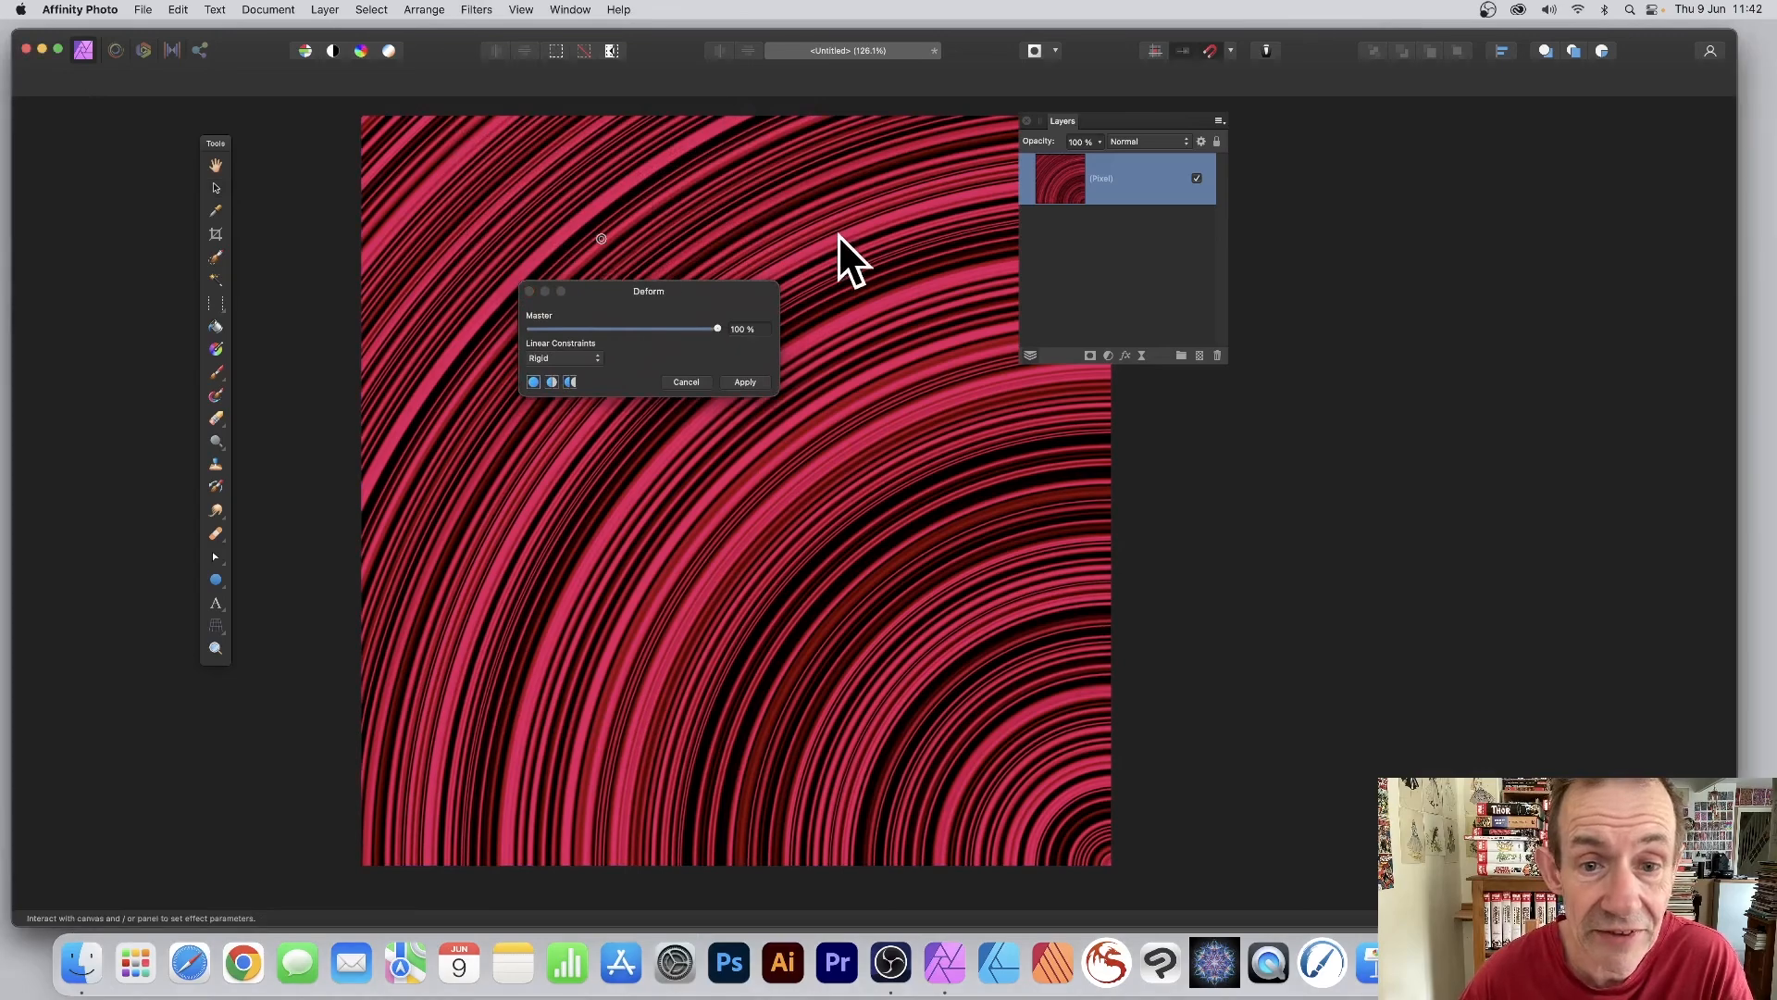
{"action": "left_click", "coordinate": [858, 627]}
Warp the rings by pulling the upper-right handle past the upper-left corner, the upper-left one past the right edge, and a central one to the lower left.
{"action": "left_click_drag", "start_coordinate": [836, 236], "coordinate": [326, 169]}
{"action": "left_click_drag", "start_coordinate": [602, 238], "coordinate": [1178, 606]}
{"action": "left_click_drag", "start_coordinate": [719, 472], "coordinate": [368, 738]}
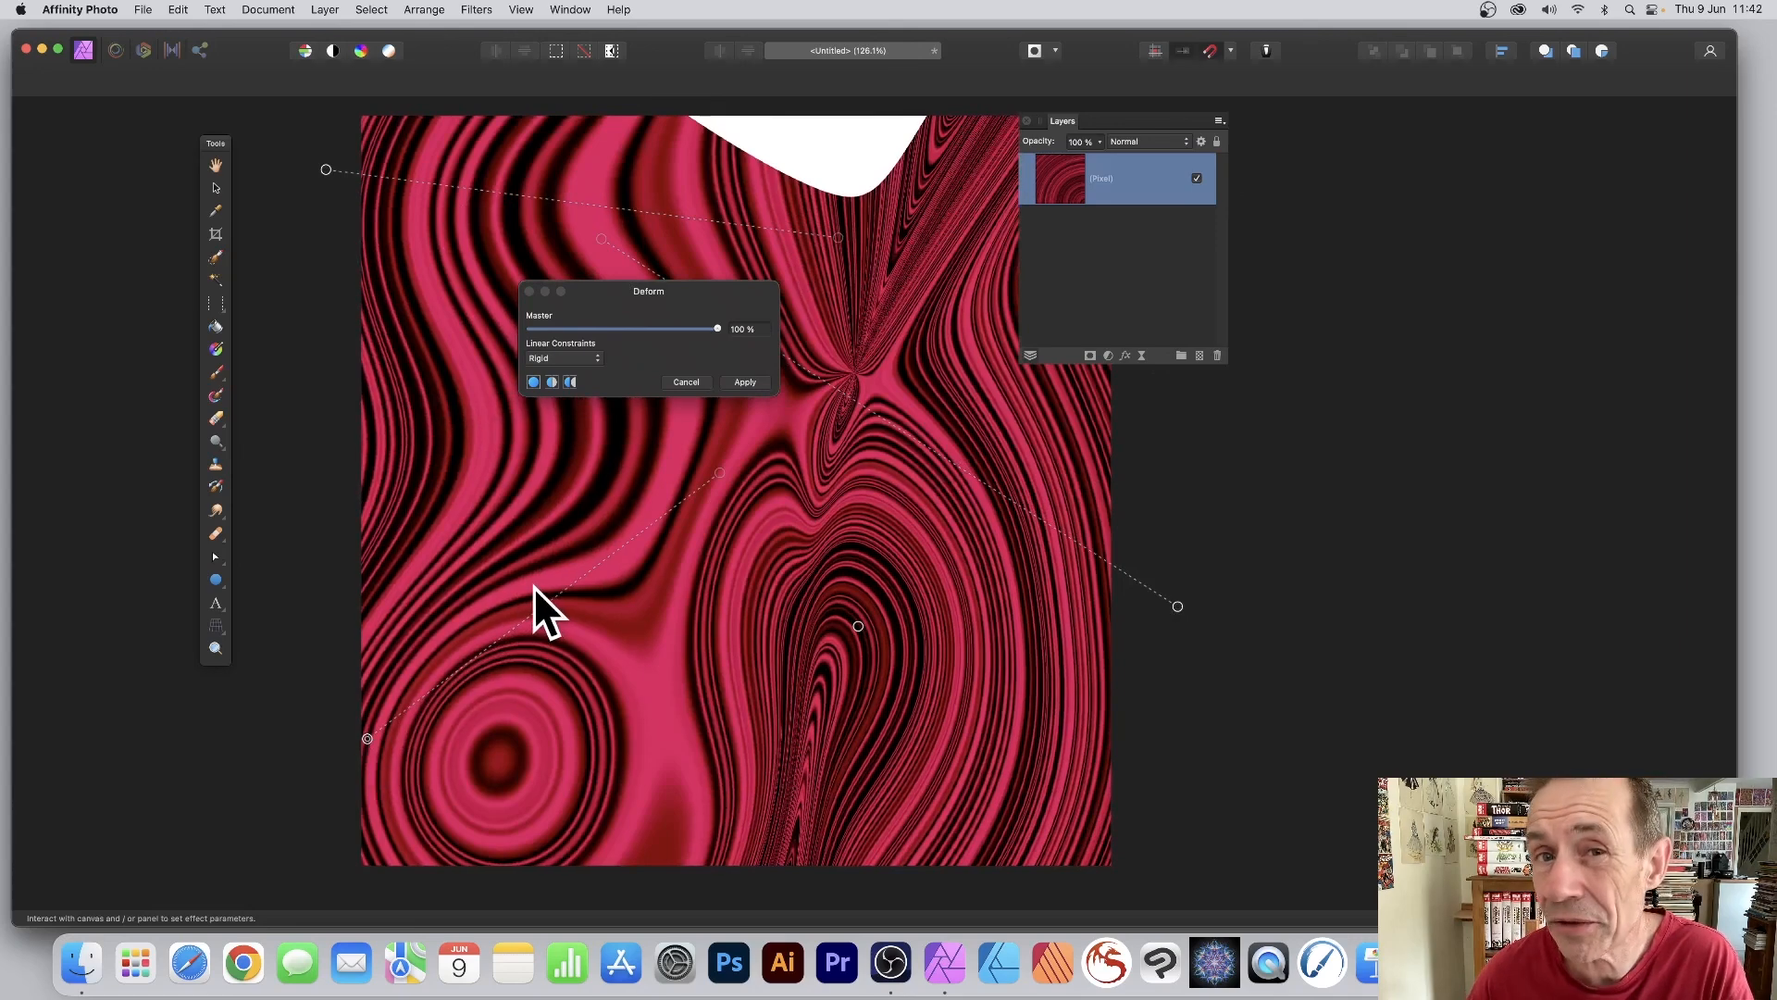